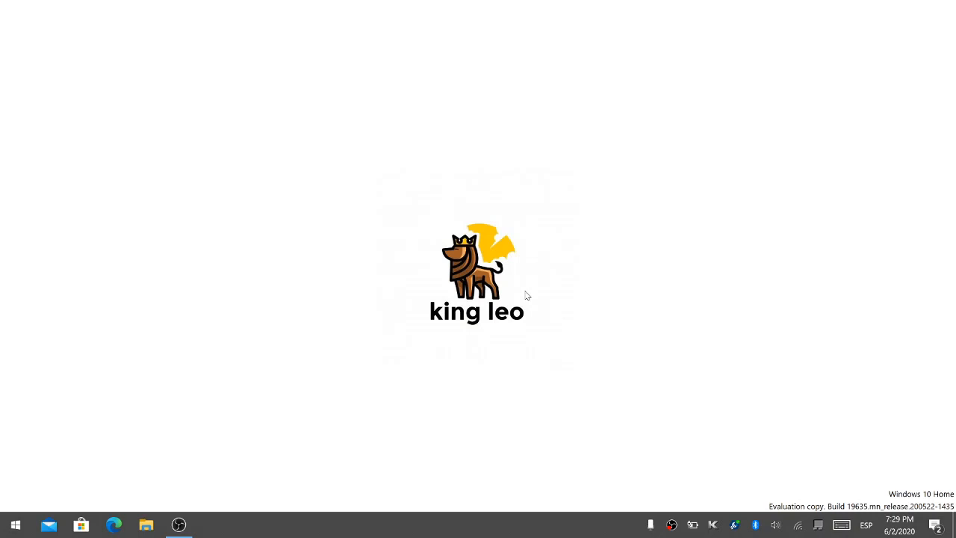
Open Word and create a new blank document
{"action": "key", "text": "super"}
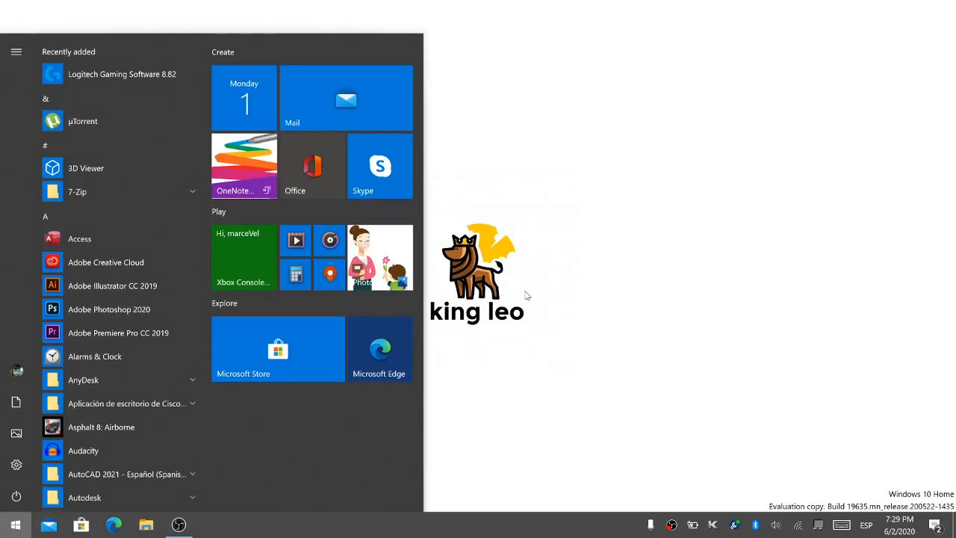
{"action": "type", "text": "w"}
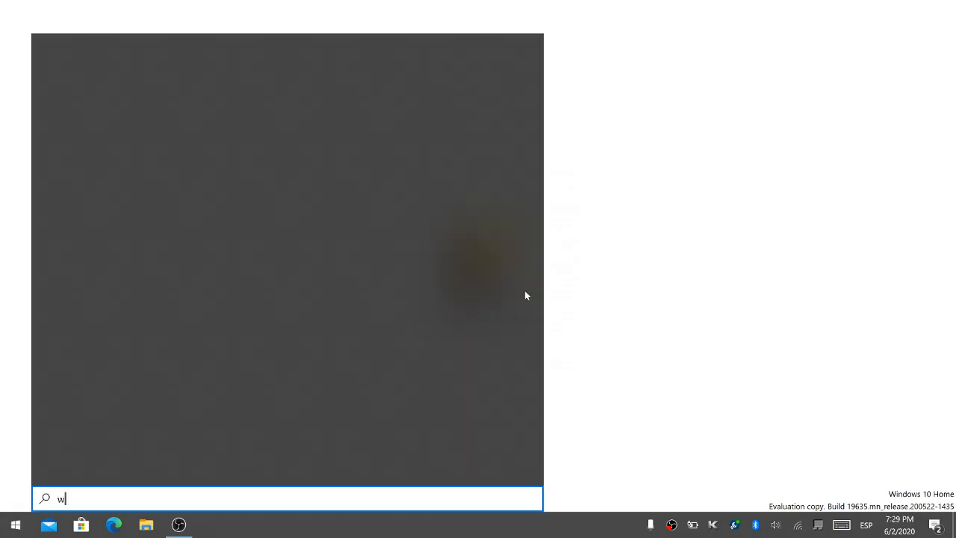
{"action": "type", "text": "ord"}
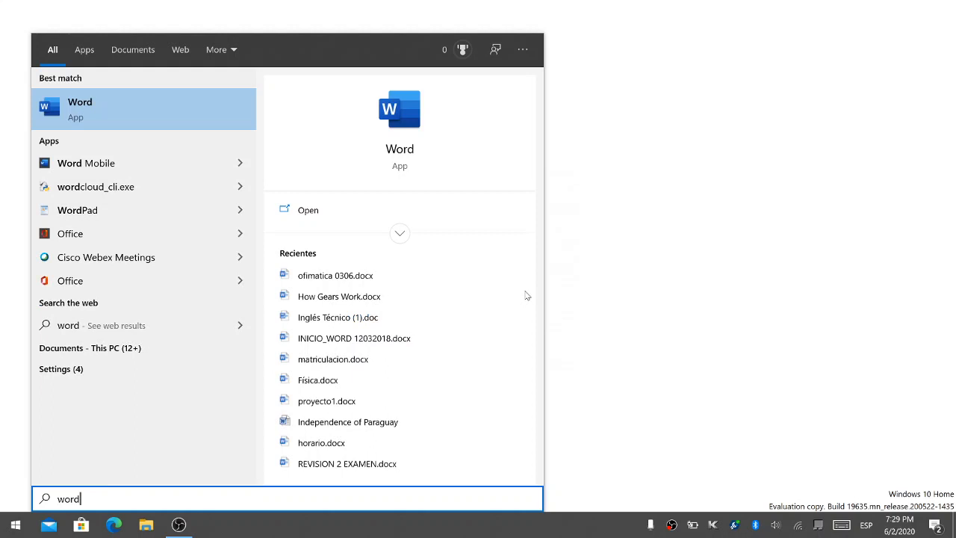
{"action": "key", "text": "Return"}
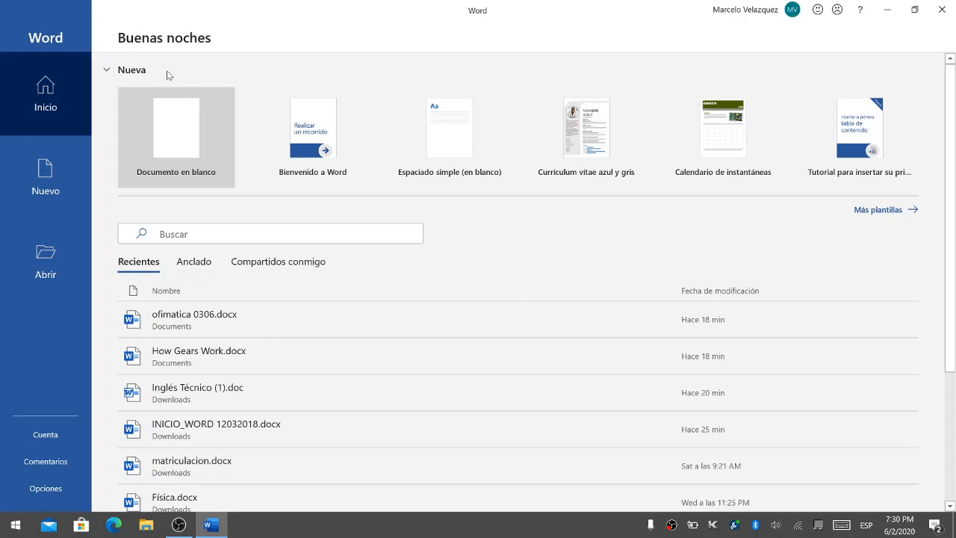
{"action": "left_click", "coordinate": [168, 142]}
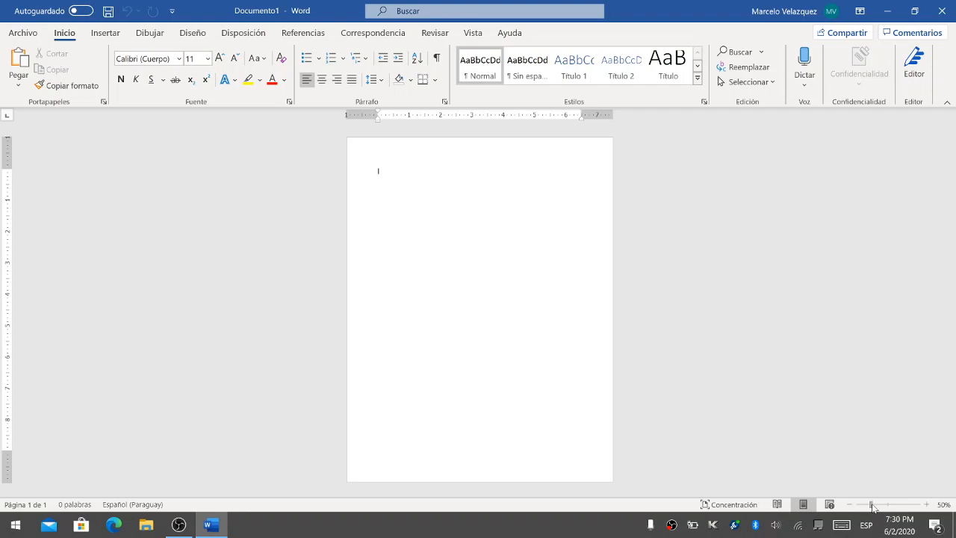
Paste the copied dengue text into the document and put the title "Dengue" on its own line
{"action": "left_click_drag", "start_coordinate": [874, 508], "coordinate": [882, 508]}
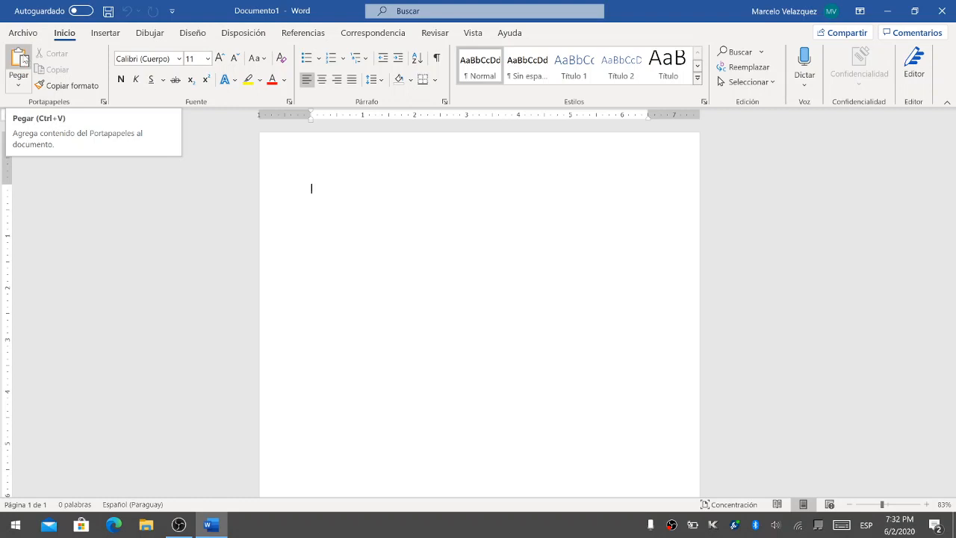
{"action": "left_click", "coordinate": [20, 60]}
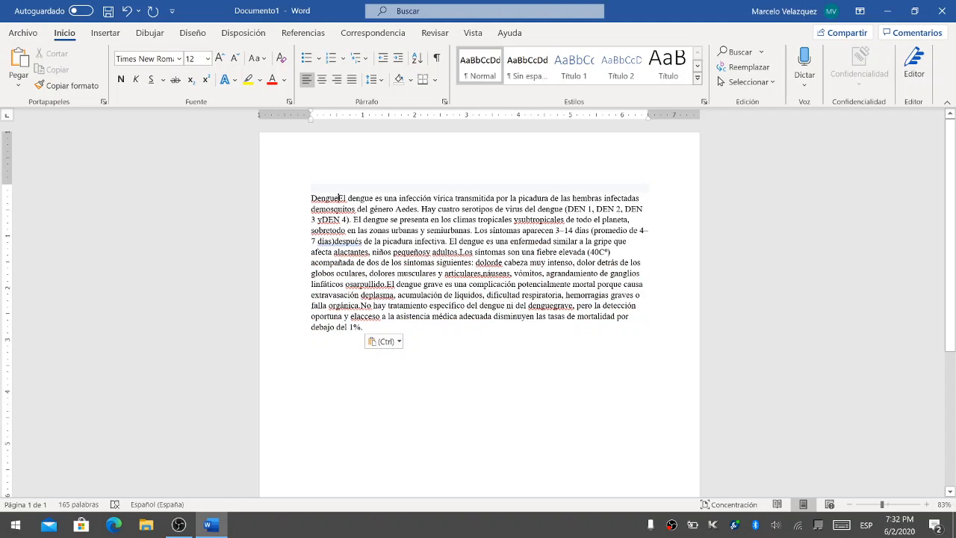
{"action": "key", "text": "Return"}
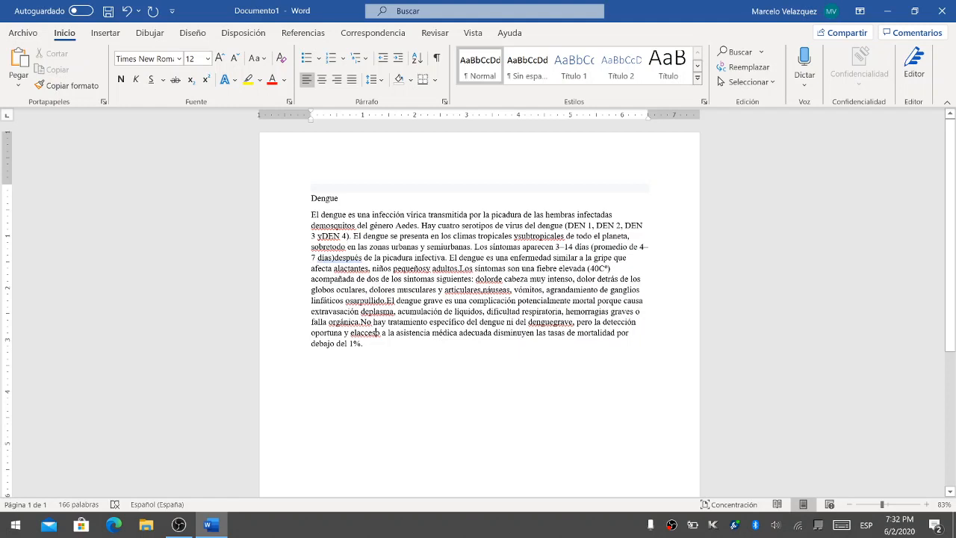
Cut the closing sentence starting "No hay tratamiento específico" and paste it two paragraphs below the remaining text
{"action": "left_click_drag", "start_coordinate": [361, 322], "coordinate": [367, 345]}
{"action": "key", "text": "super+c"}
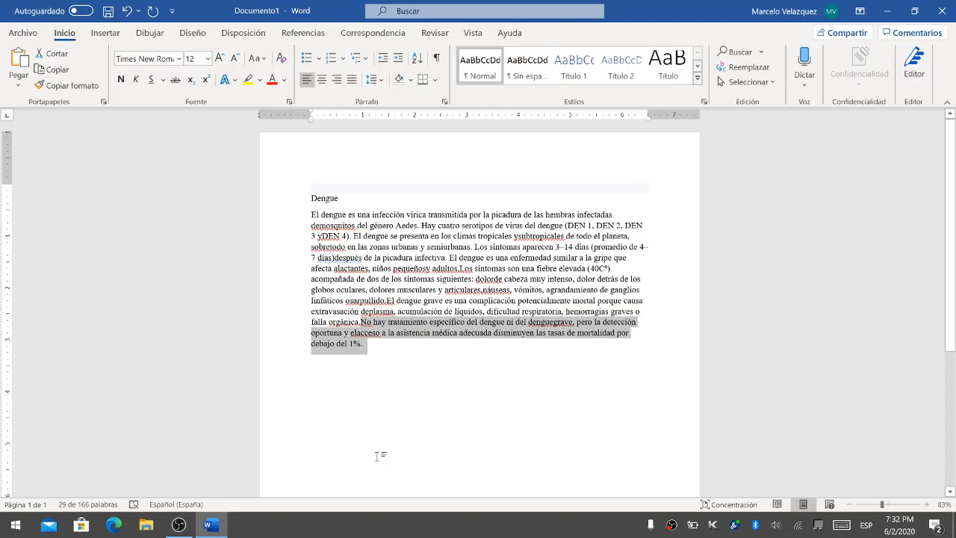
{"action": "left_click", "coordinate": [54, 54]}
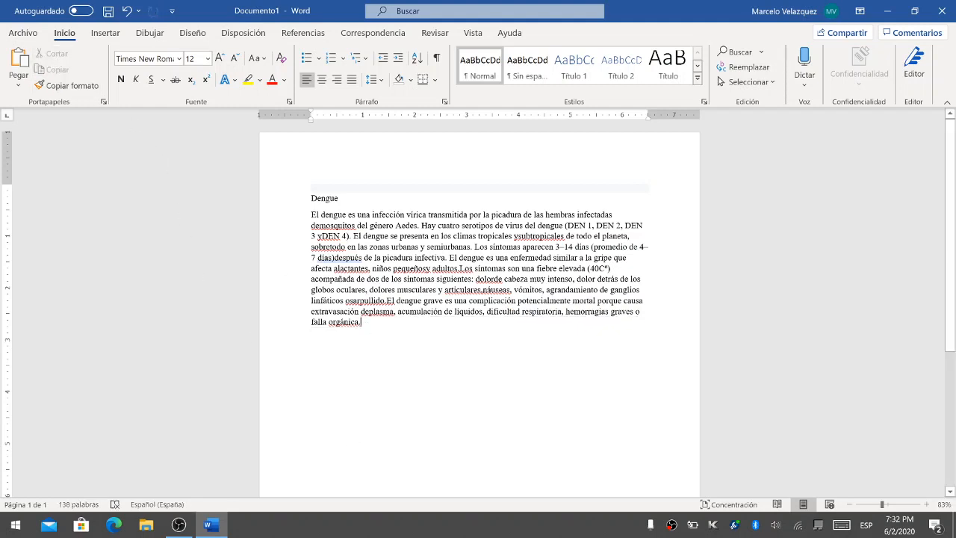
{"action": "key", "text": "Return"}
{"action": "key", "text": "Return"}
{"action": "left_click", "coordinate": [21, 60]}
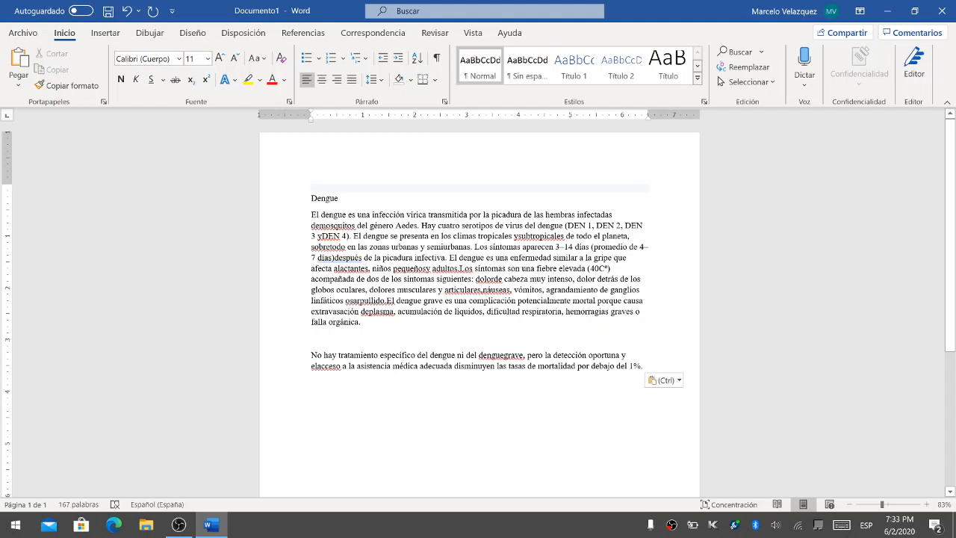
Undo the paste, the added paragraph breaks and the cut of the closing sentence
{"action": "left_click", "coordinate": [126, 11]}
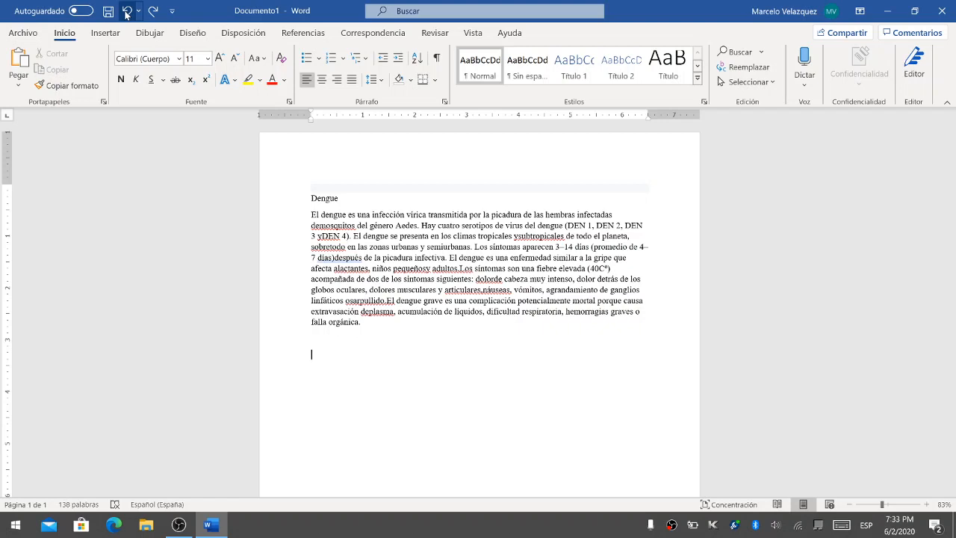
{"action": "left_click", "coordinate": [125, 15]}
{"action": "left_click", "coordinate": [126, 15]}
{"action": "left_click", "coordinate": [126, 15]}
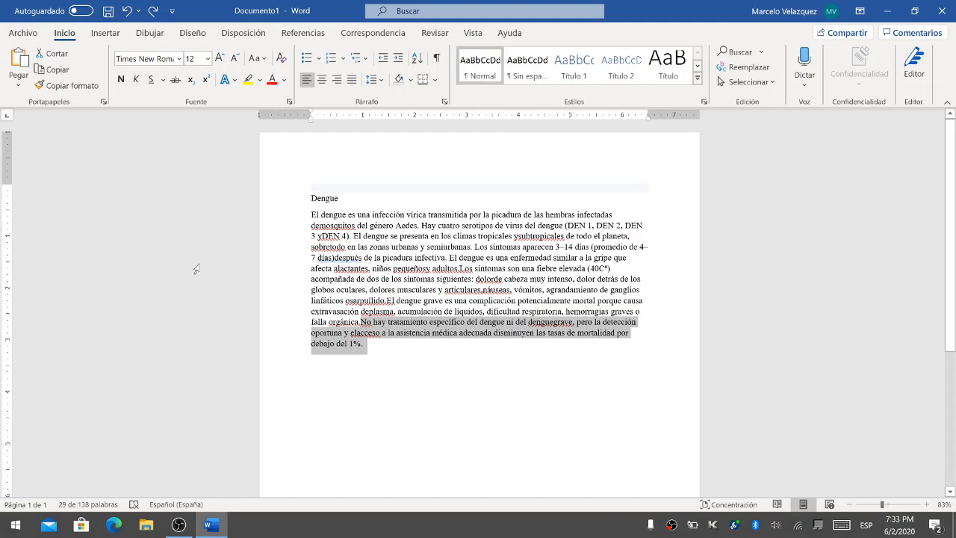
Copy the closing sentence starting "No hay tratamiento específico" and paste the duplicate in a new paragraph below the text
{"action": "left_click", "coordinate": [64, 73]}
{"action": "left_click", "coordinate": [366, 344]}
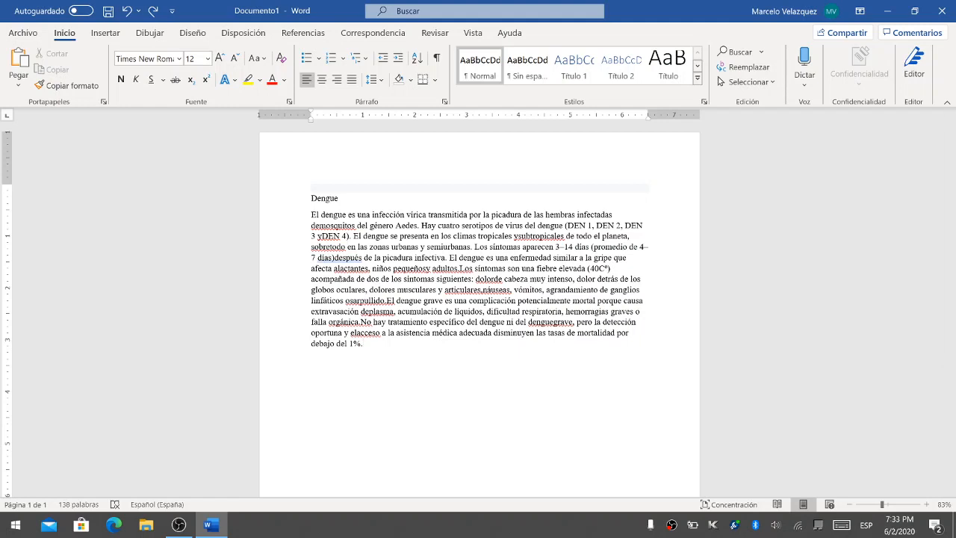
{"action": "key", "text": "Return"}
{"action": "left_click", "coordinate": [19, 59]}
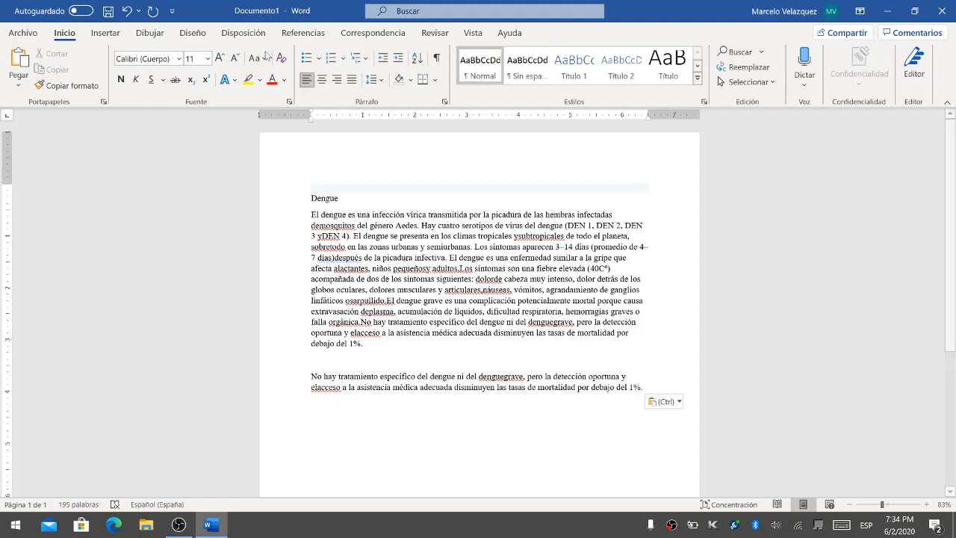
Undo the pasted duplicate sentence and remove the empty paragraph at the end of the text
{"action": "left_click", "coordinate": [125, 12]}
{"action": "left_click", "coordinate": [125, 14]}
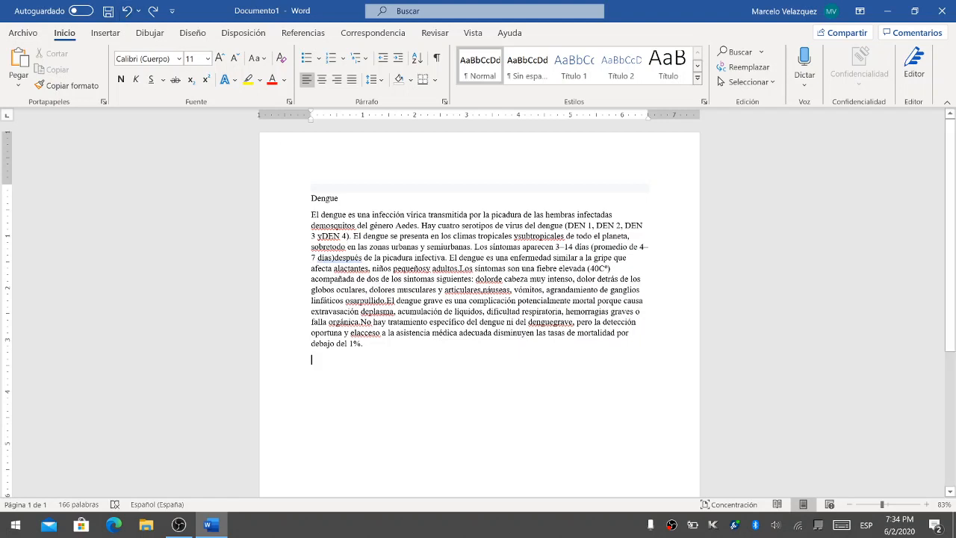
{"action": "key", "text": "BackSpace"}
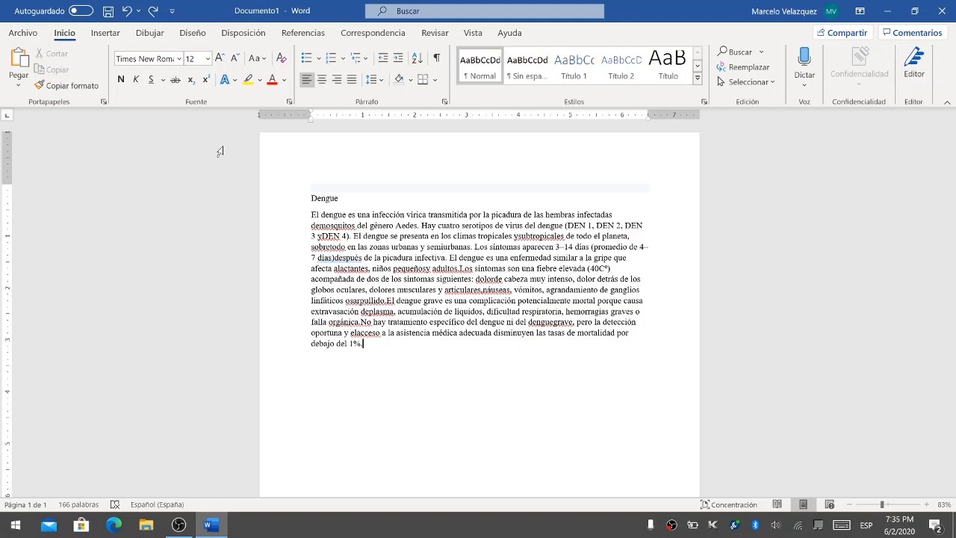
{"action": "left_click", "coordinate": [179, 59]}
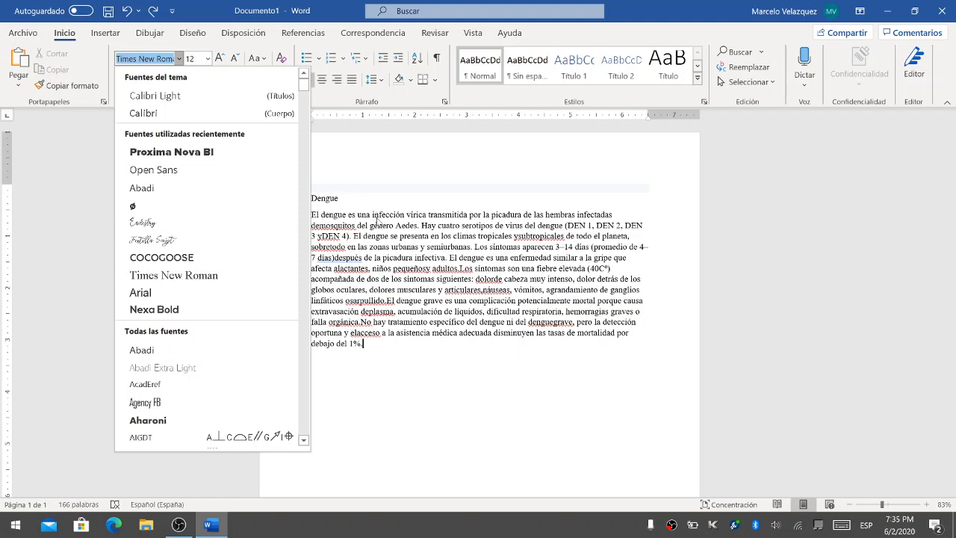
{"action": "key", "text": "Escape"}
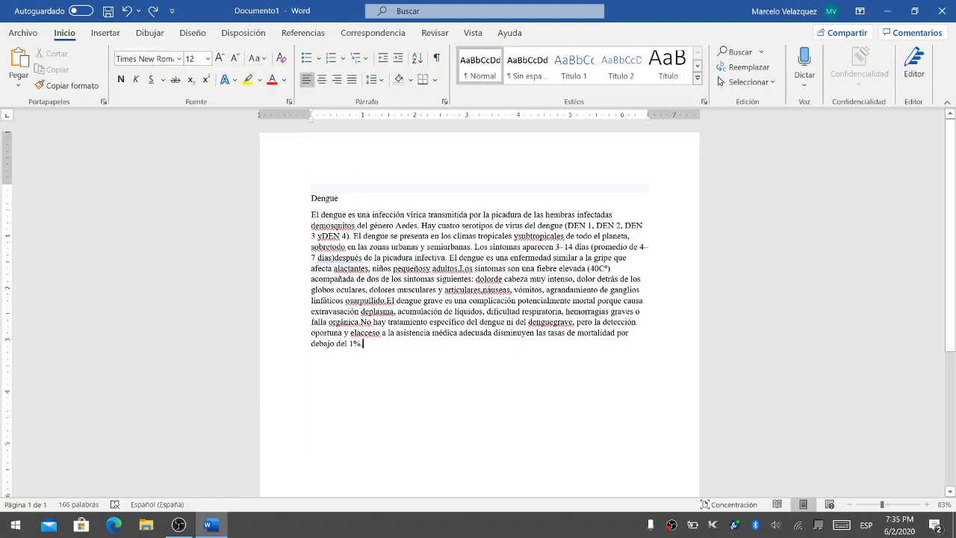
{"action": "left_click", "coordinate": [180, 59]}
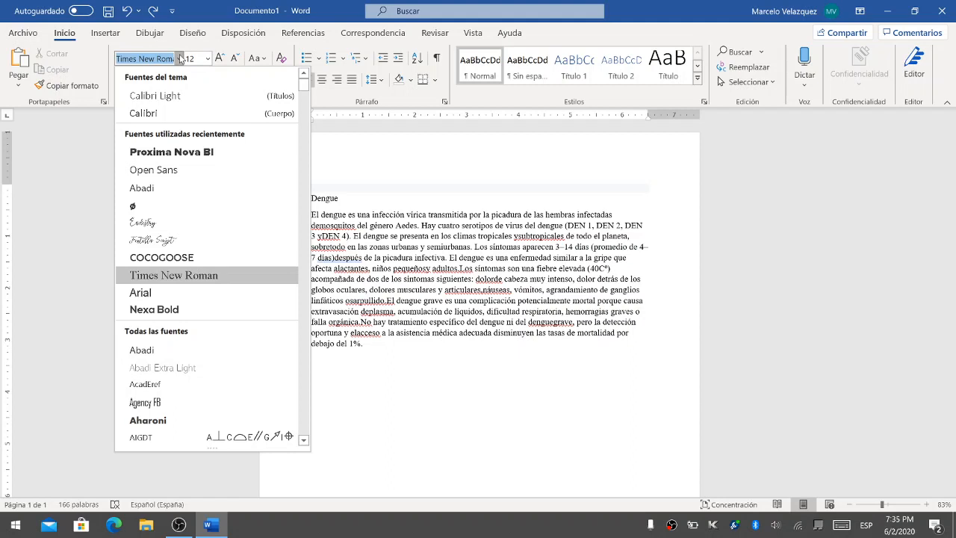
{"action": "key", "text": "Escape"}
{"action": "key", "text": "Escape"}
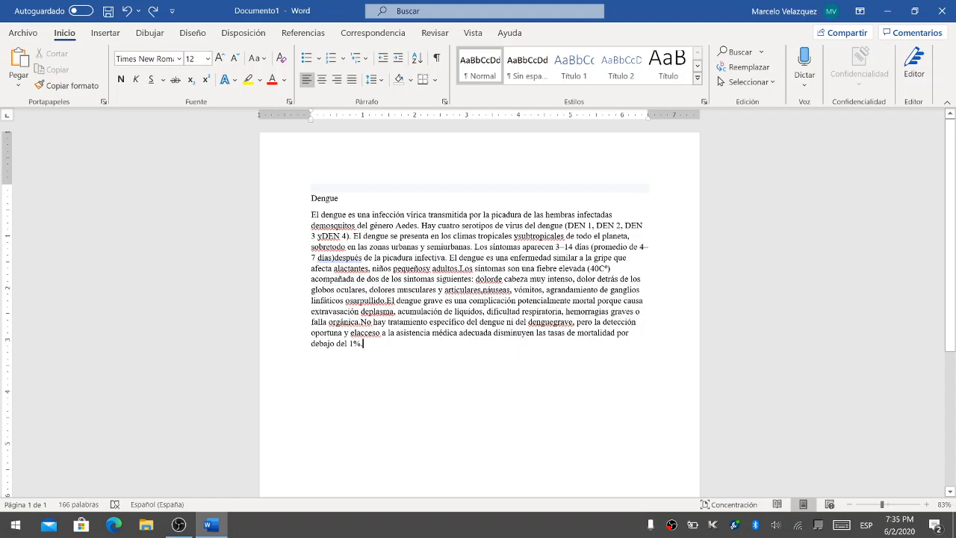
Select the entire text including the "Dengue" title and set its font to Arial
{"action": "key", "text": "shift+Up"}
{"action": "key", "text": "shift+Up"}
{"action": "key", "text": "shift+Up"}
{"action": "key", "text": "shift+Up"}
{"action": "key", "text": "shift+Up"}
{"action": "key", "text": "shift+Up"}
{"action": "key", "text": "shift+Up"}
{"action": "key", "text": "shift+Up"}
{"action": "key", "text": "shift+Up"}
{"action": "key", "text": "shift+Up"}
{"action": "key", "text": "shift+Up"}
{"action": "key", "text": "shift+Up"}
{"action": "key", "text": "shift+Up"}
{"action": "key", "text": "shift+Up"}
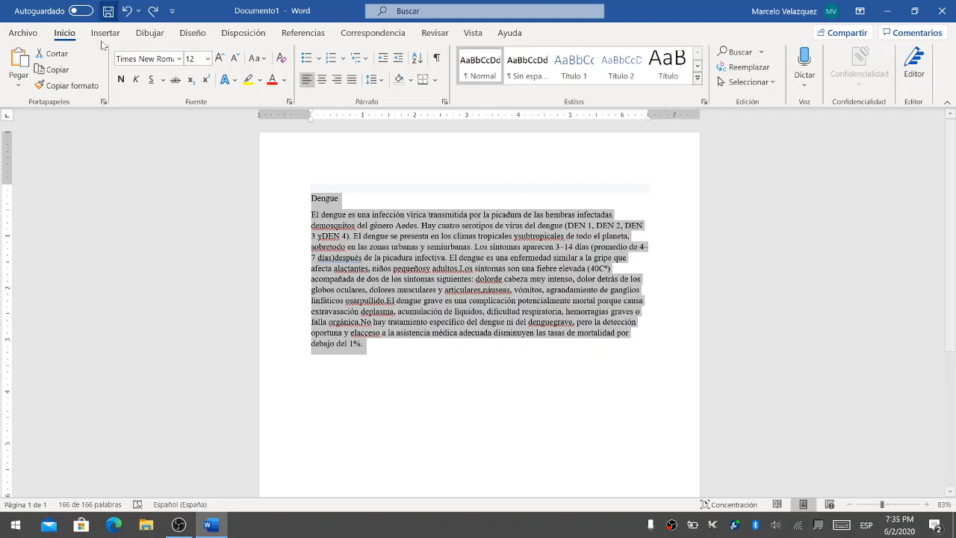
{"action": "left_click", "coordinate": [180, 58]}
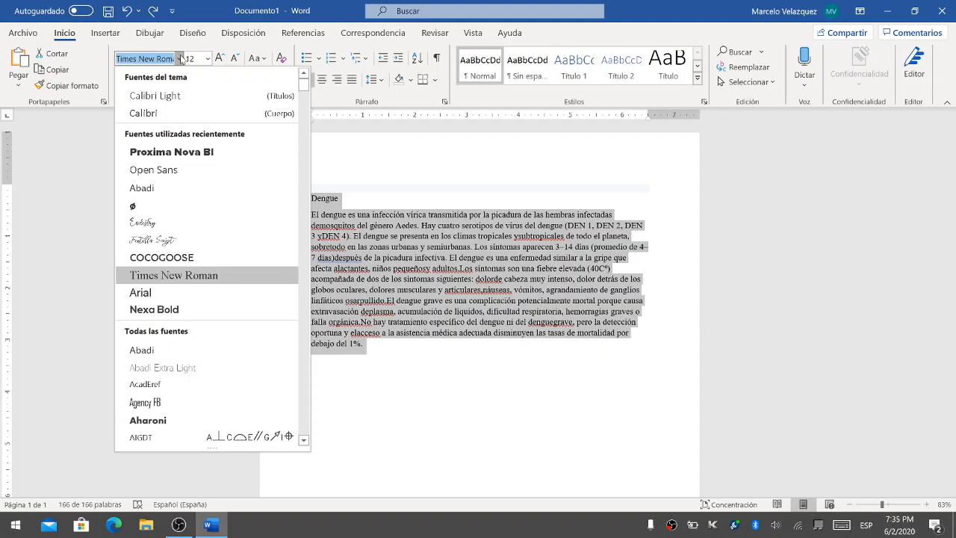
{"action": "left_click_drag", "start_coordinate": [305, 92], "coordinate": [304, 104]}
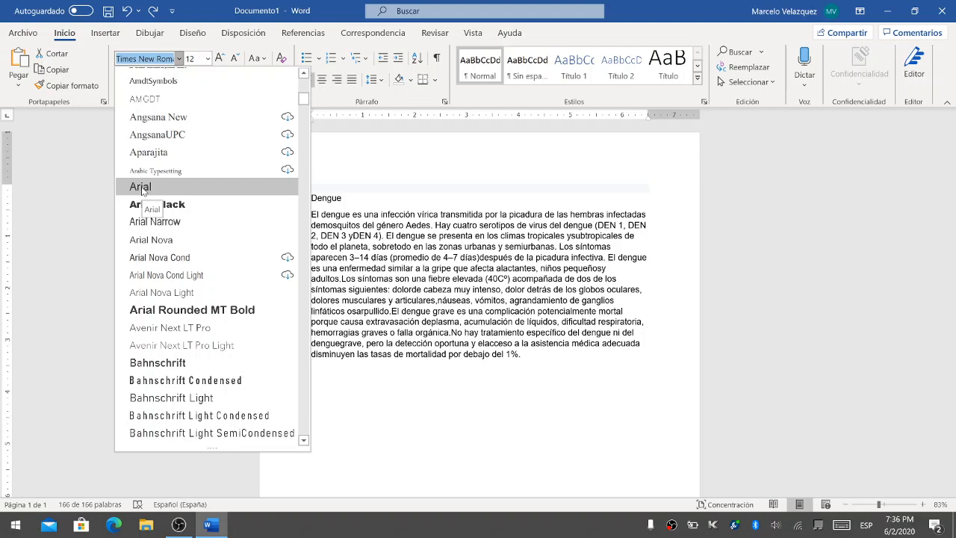
{"action": "left_click", "coordinate": [141, 187]}
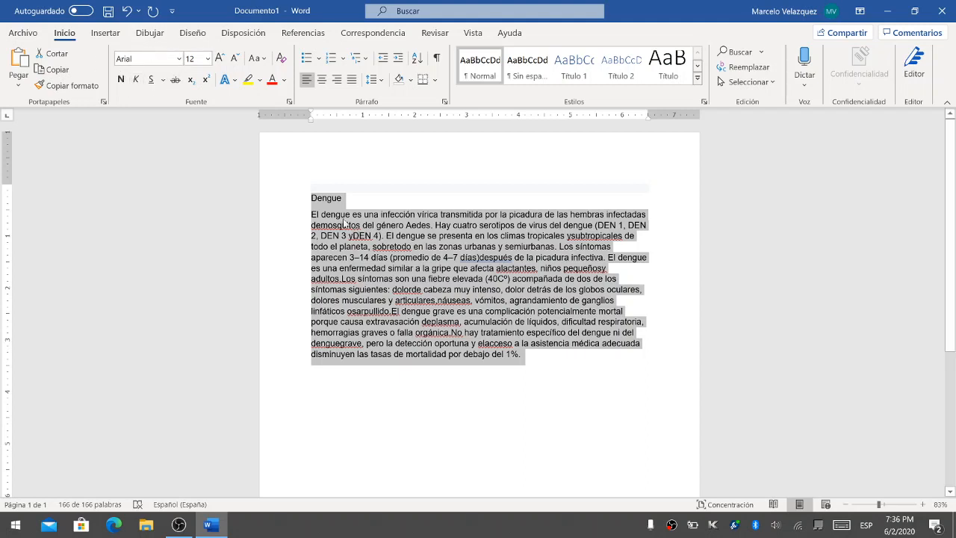
{"action": "left_click", "coordinate": [207, 61]}
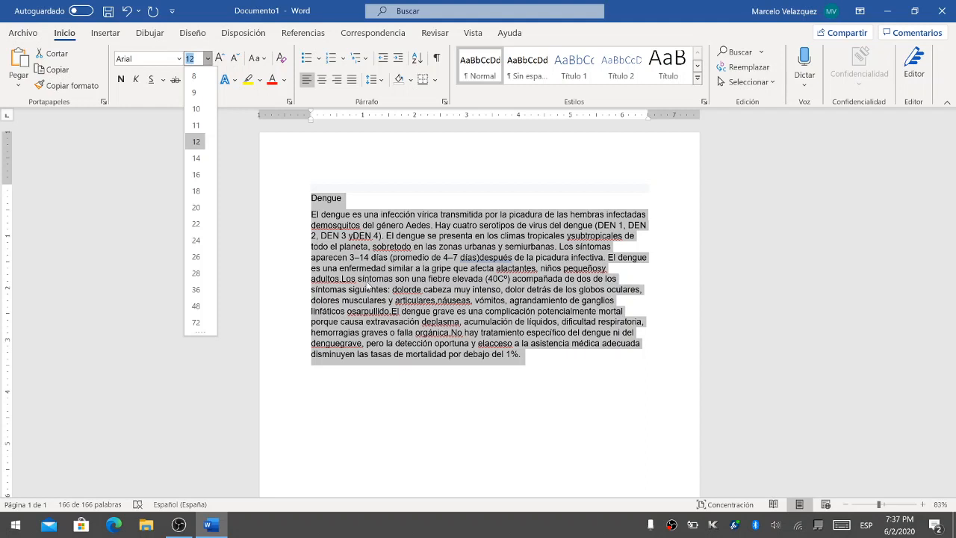
{"action": "left_click", "coordinate": [417, 290]}
{"action": "left_click", "coordinate": [417, 289]}
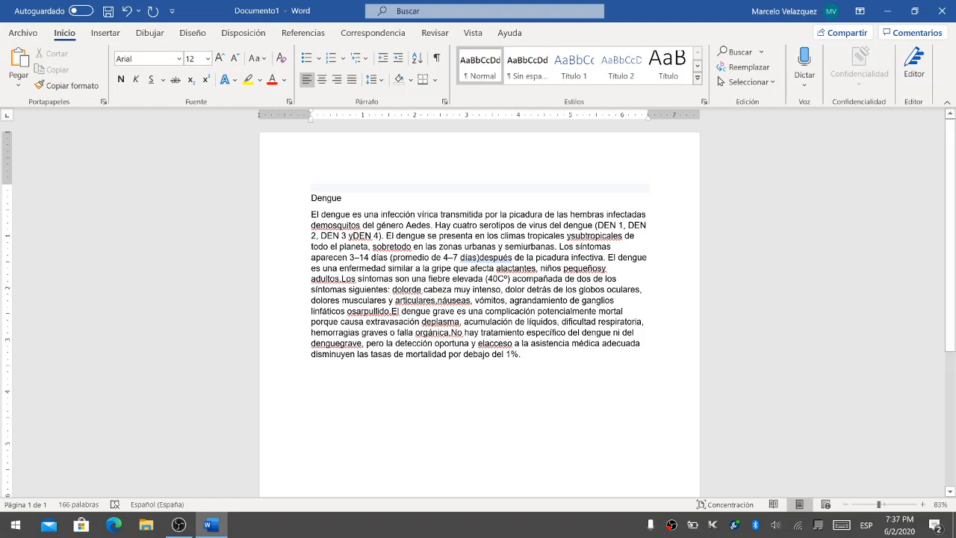
Set the font size of the body paragraph below the "Dengue" title to 10
{"action": "left_click_drag", "start_coordinate": [311, 214], "coordinate": [526, 357]}
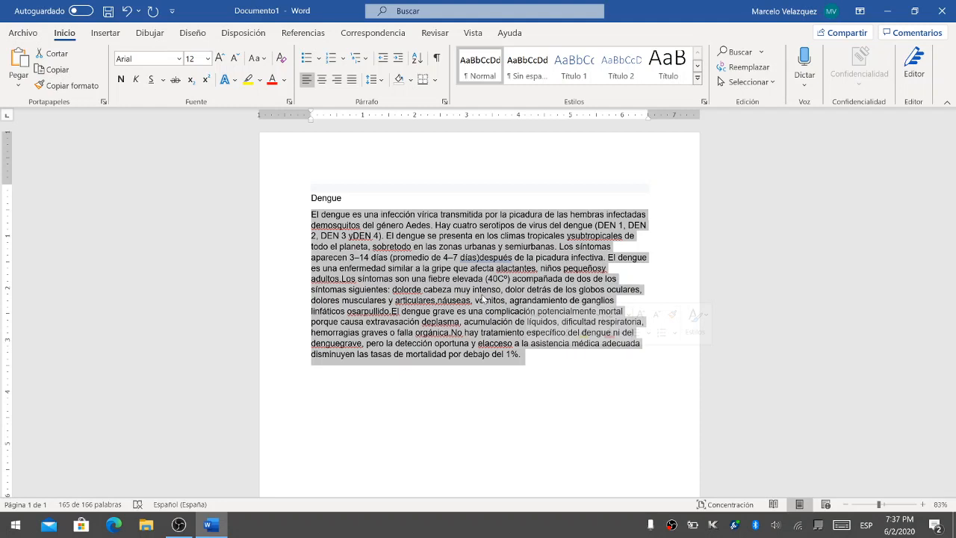
{"action": "left_click", "coordinate": [208, 59]}
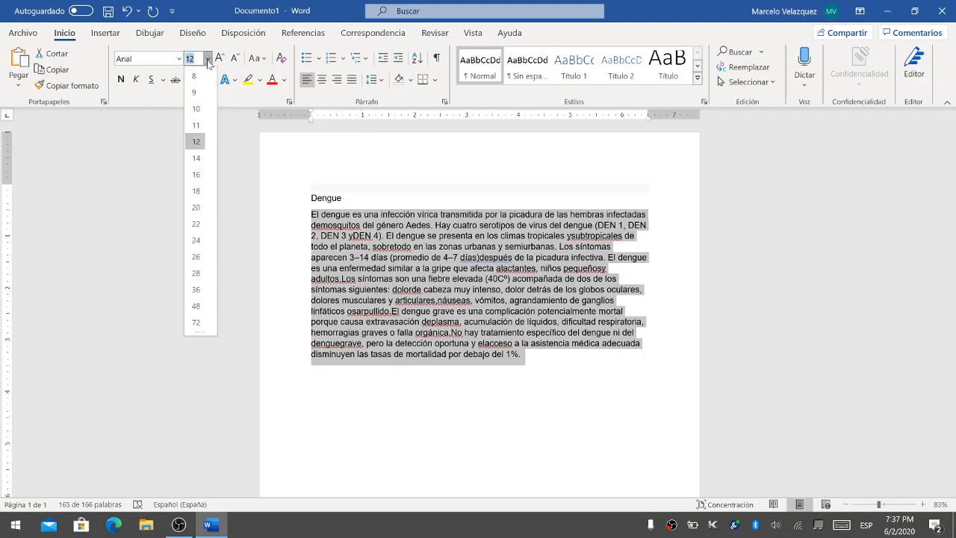
{"action": "left_click", "coordinate": [195, 109]}
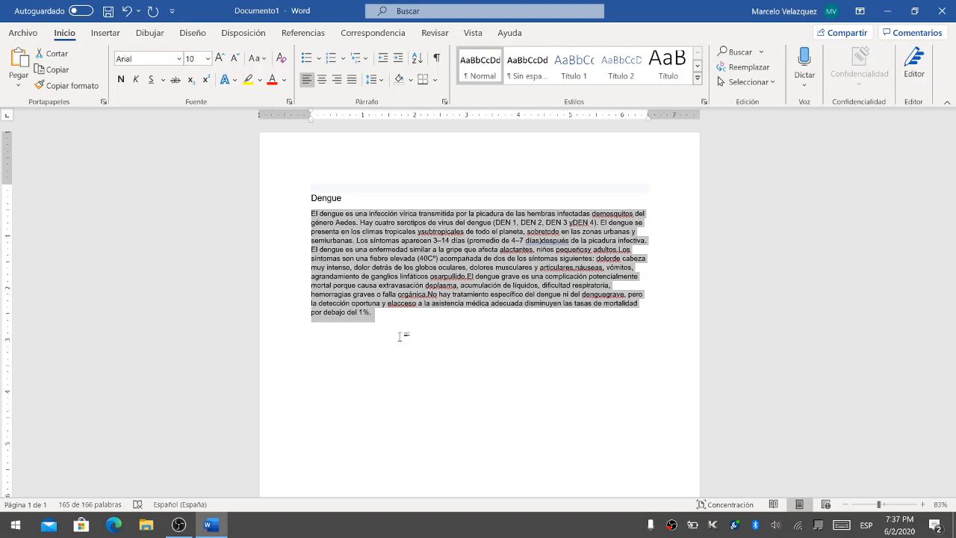
{"action": "left_click", "coordinate": [383, 304]}
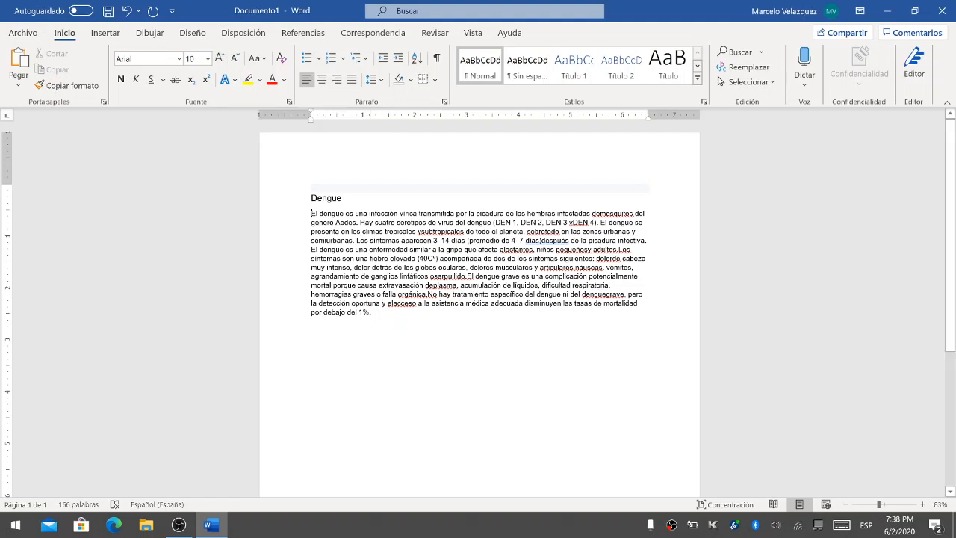
Select the body paragraph again and increase its font size by one step to 11
{"action": "left_click_drag", "start_coordinate": [311, 213], "coordinate": [372, 312]}
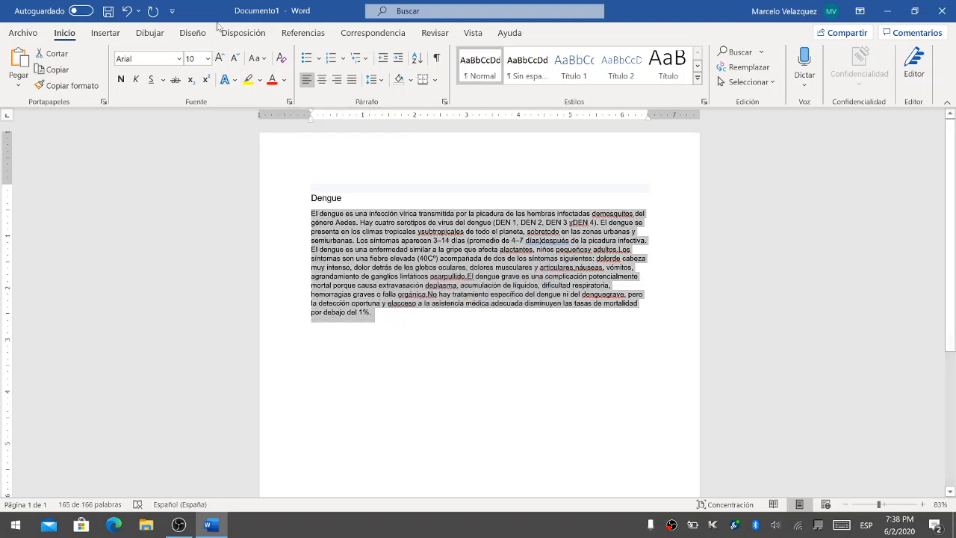
{"action": "left_click", "coordinate": [209, 59]}
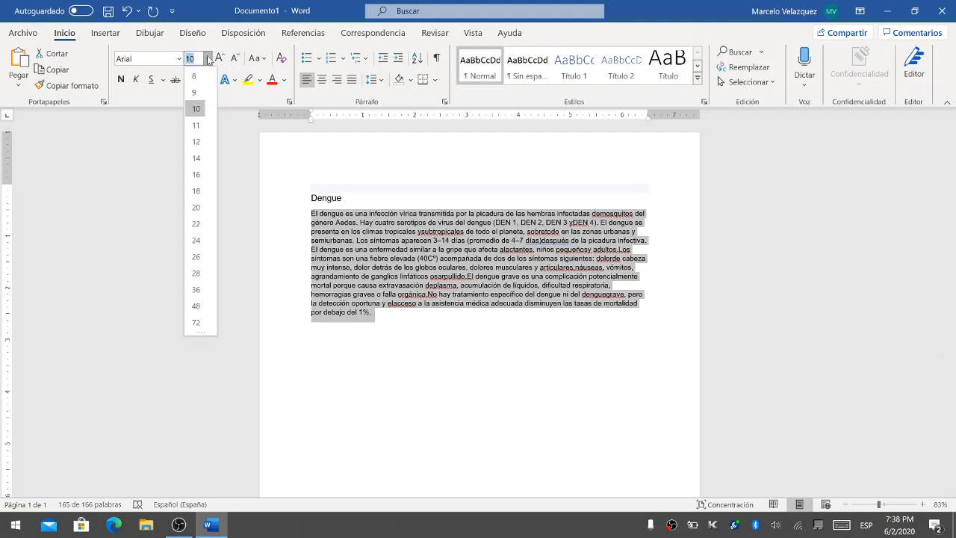
{"action": "left_click", "coordinate": [209, 59]}
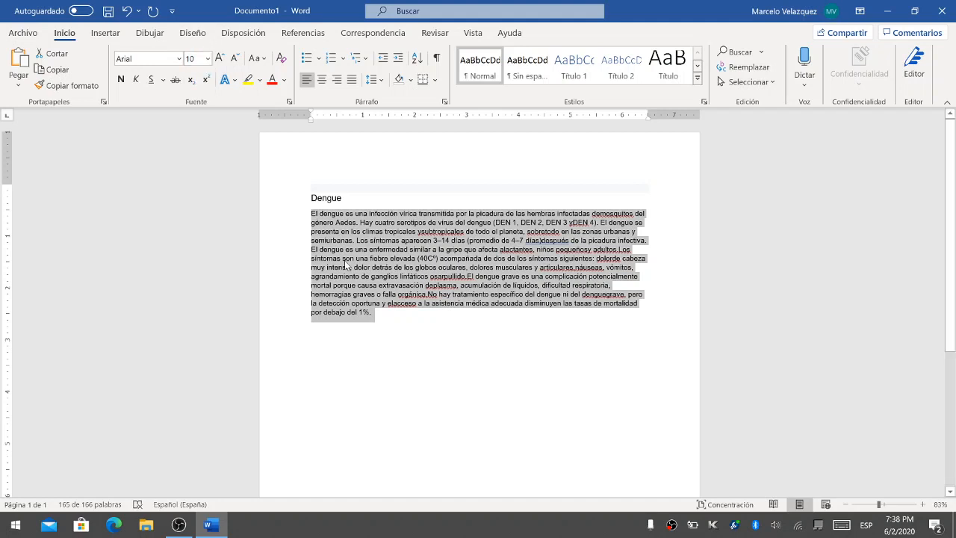
{"action": "left_click", "coordinate": [221, 63]}
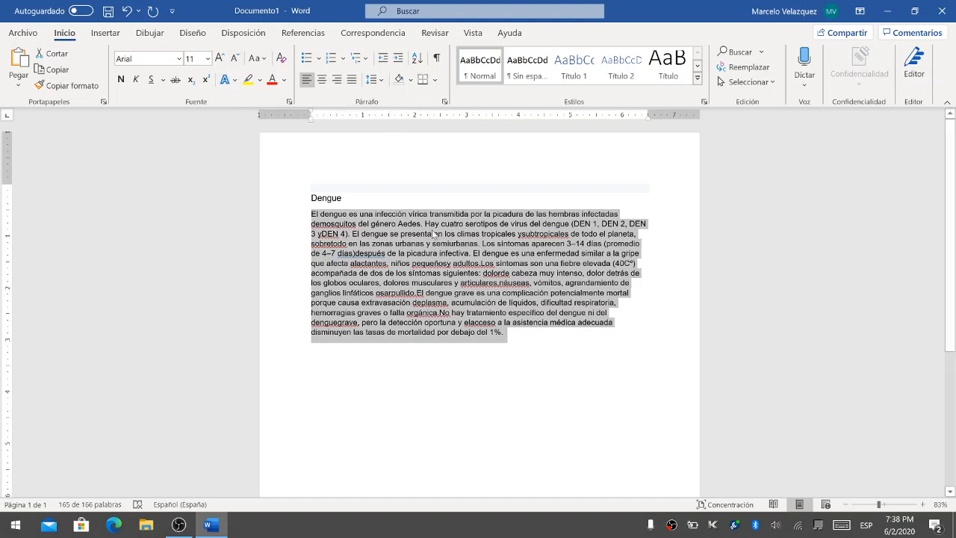
Decrease the body paragraph's font size by one step to 10 and deselect the text
{"action": "left_click", "coordinate": [235, 59]}
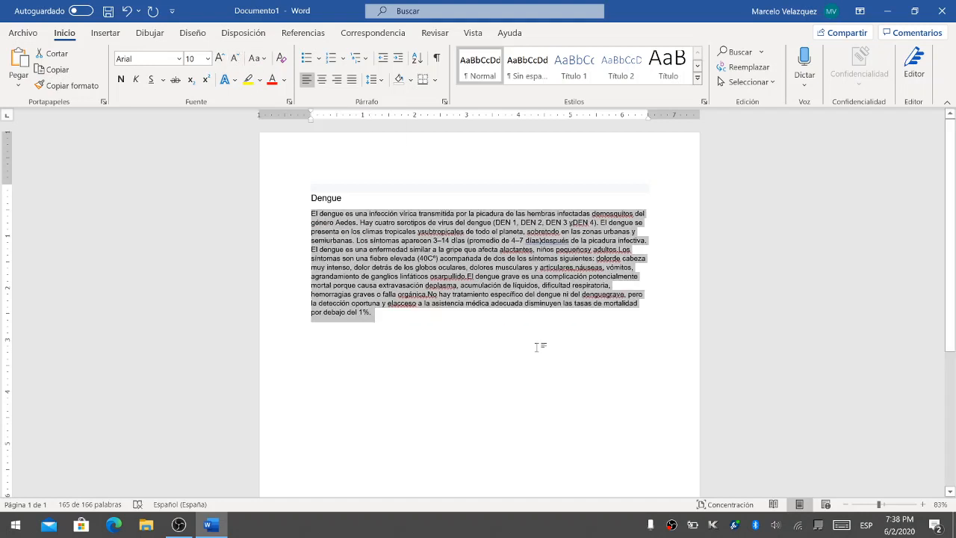
{"action": "left_click", "coordinate": [422, 278]}
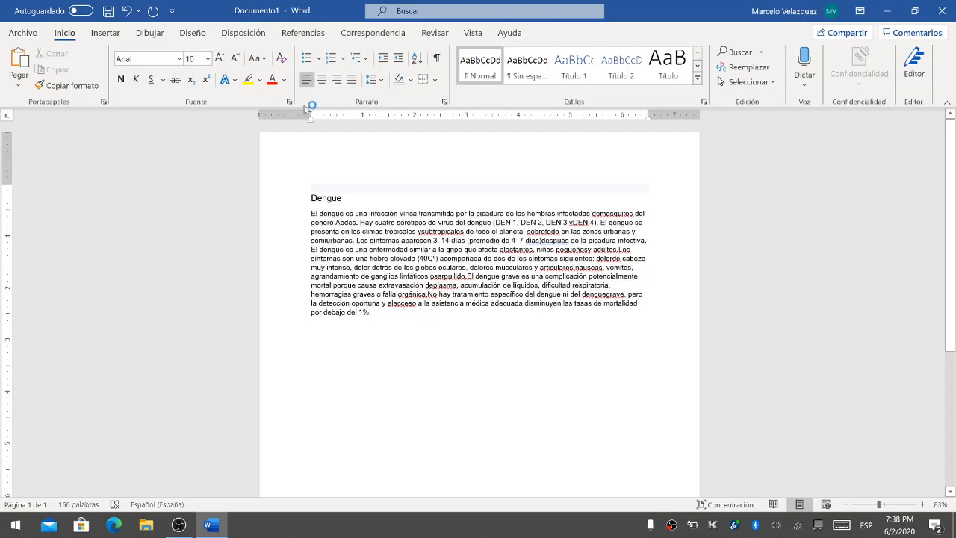
Select the first sentence of the body paragraph, ending in "Aedes.", and change its case to MAYÚSCULAS
{"action": "left_click", "coordinate": [258, 58]}
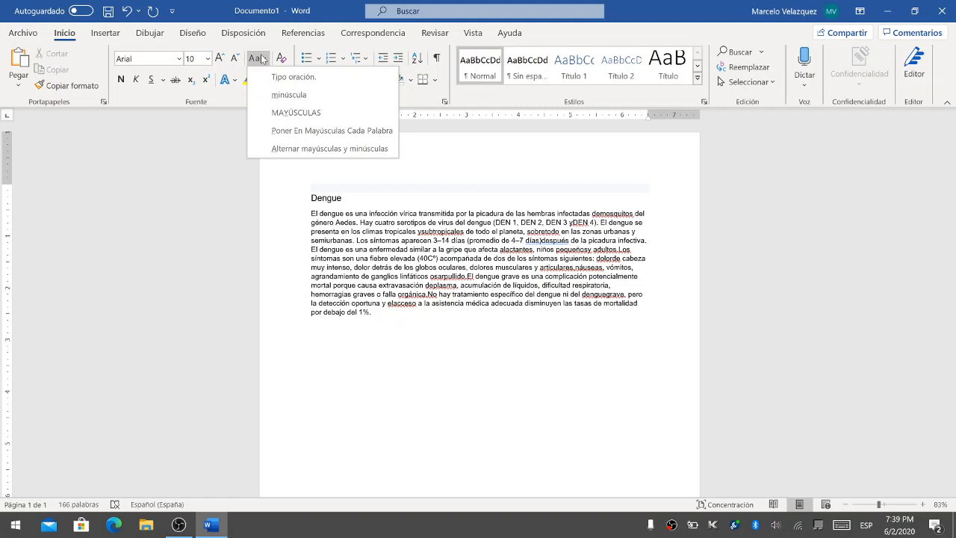
{"action": "left_click", "coordinate": [420, 277]}
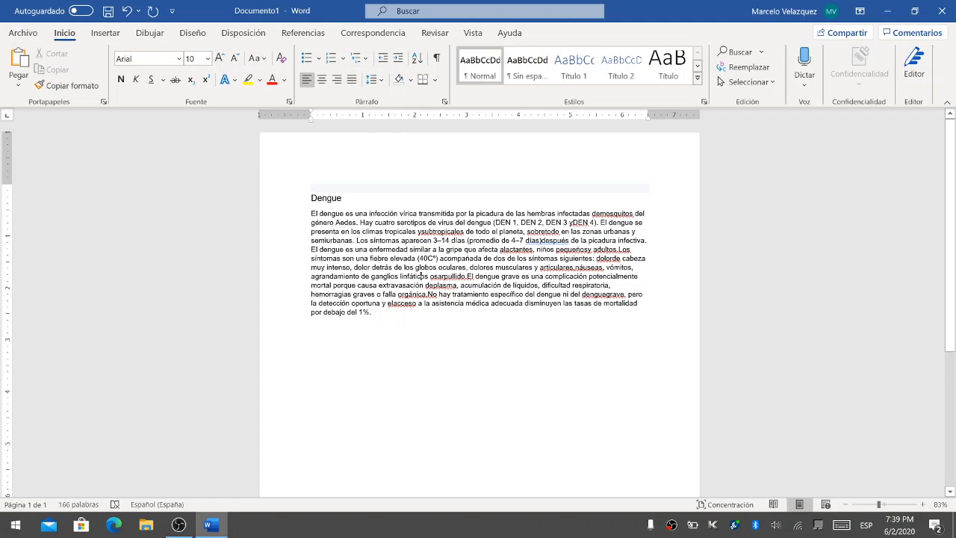
{"action": "key", "text": "ctrl+shift+Right"}
{"action": "key", "text": "ctrl+shift+Right"}
{"action": "key", "text": "ctrl+shift+Right"}
{"action": "key", "text": "shift+Down"}
{"action": "left_click_drag", "start_coordinate": [356, 223], "coordinate": [360, 223]}
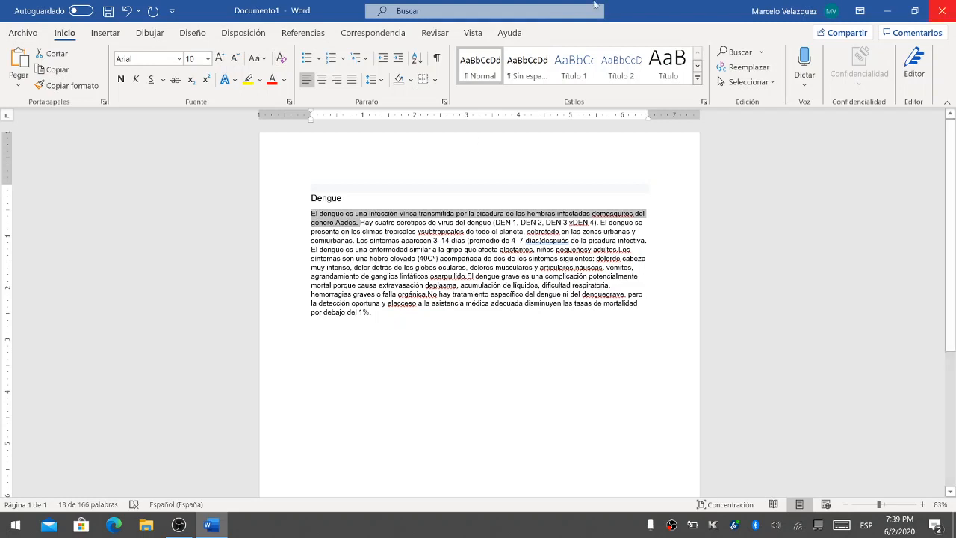
{"action": "left_click", "coordinate": [261, 59]}
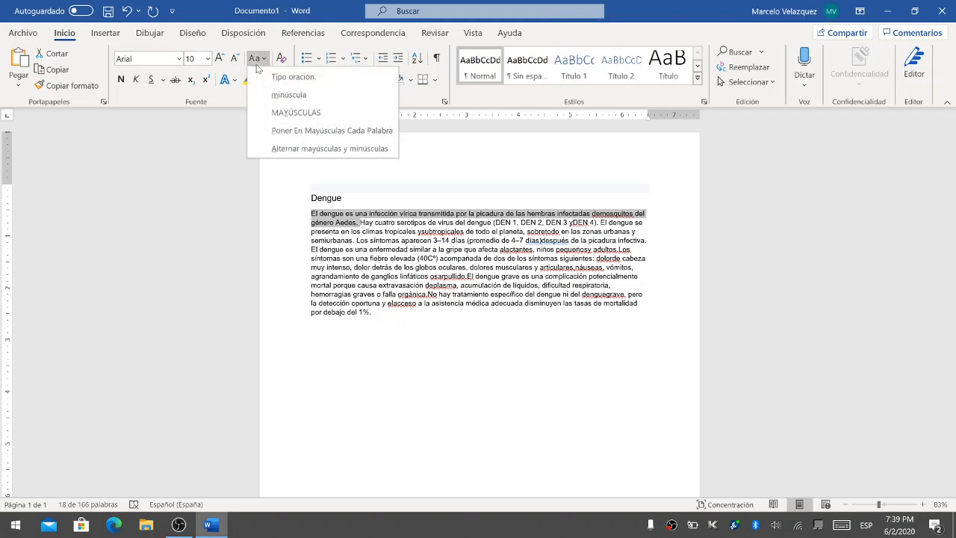
{"action": "left_click", "coordinate": [269, 113]}
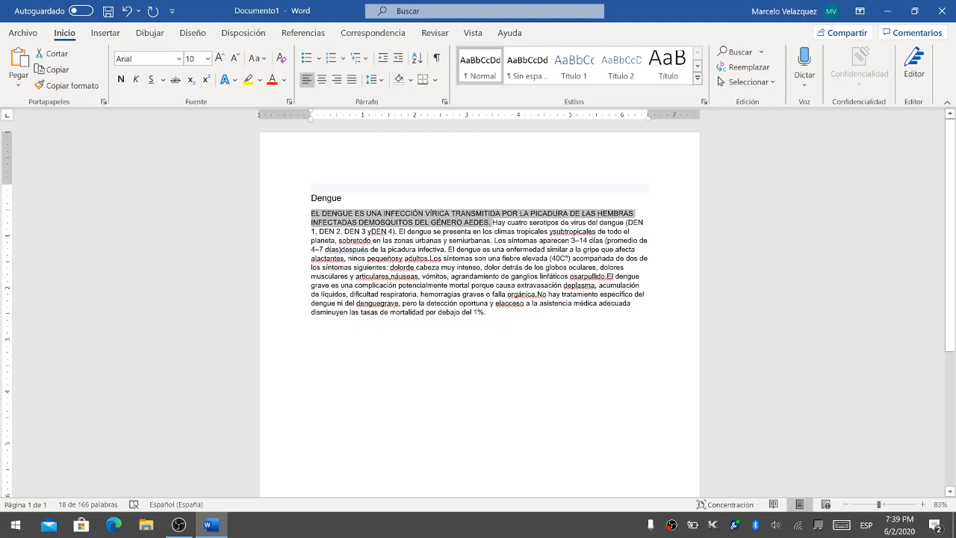
Change the selected first sentence to "Tipo oración" case, followed by "minúscula"
{"action": "left_click", "coordinate": [264, 59]}
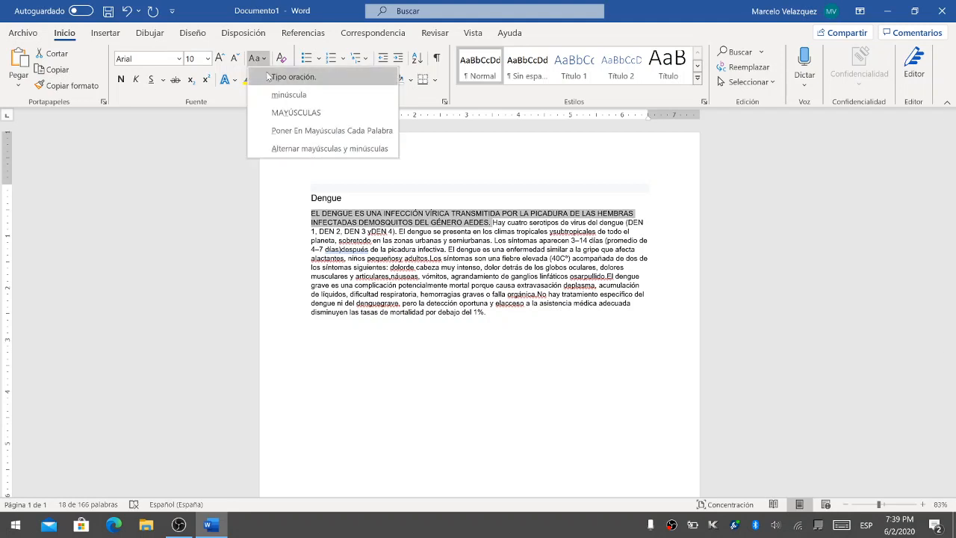
{"action": "left_click", "coordinate": [284, 77]}
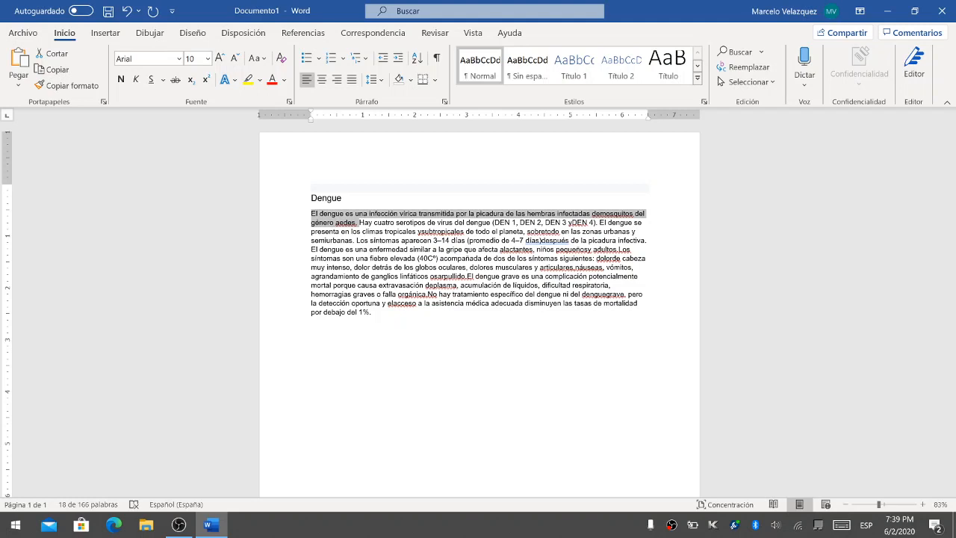
{"action": "left_click", "coordinate": [258, 57]}
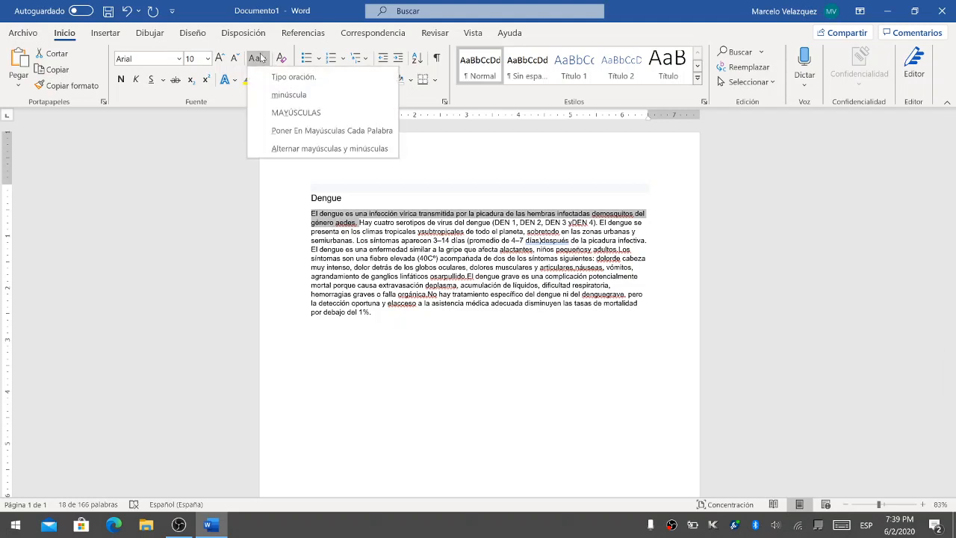
{"action": "left_click", "coordinate": [284, 95]}
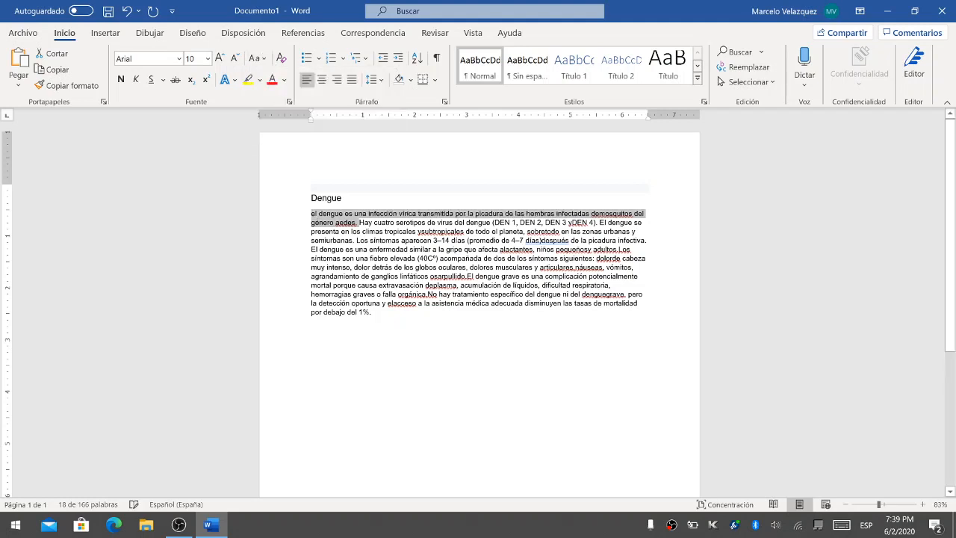
Apply "Poner En Mayúsculas Cada Palabra" to the selected first sentence, followed by "Alternar mayúsculas y minúsculas"
{"action": "left_click", "coordinate": [263, 60]}
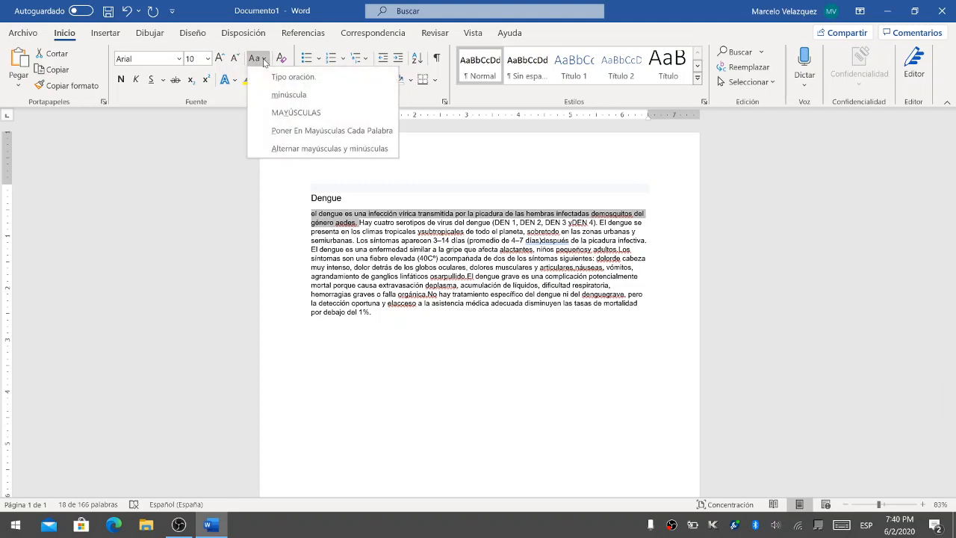
{"action": "left_click", "coordinate": [265, 132]}
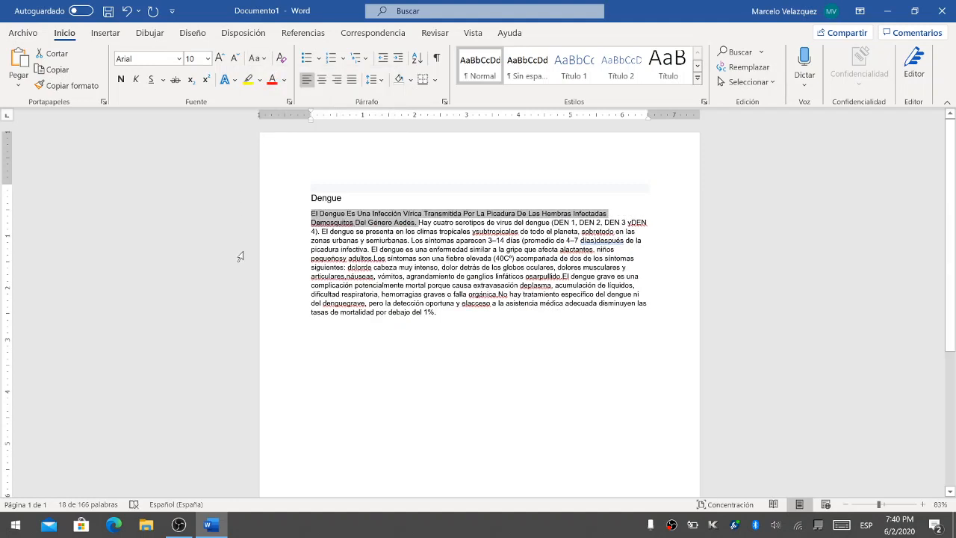
{"action": "left_click", "coordinate": [261, 63]}
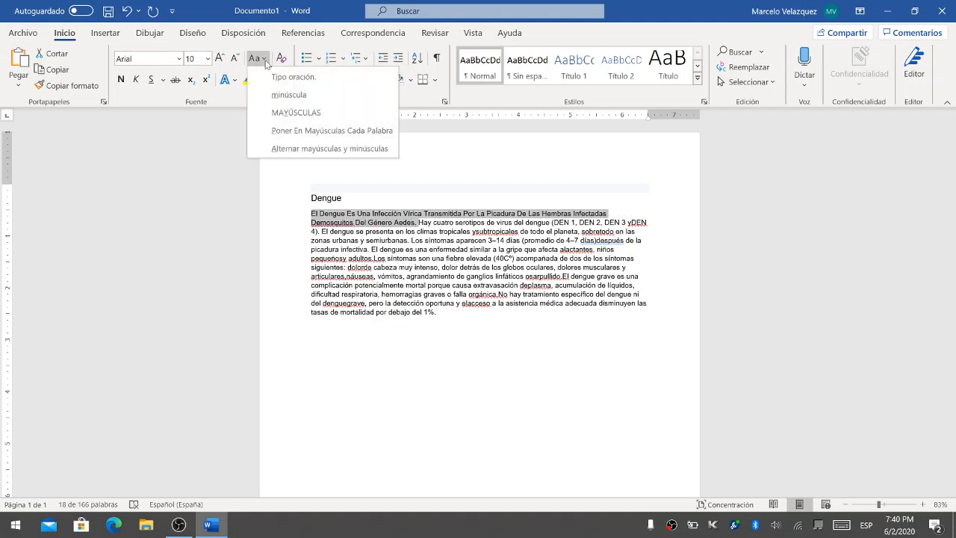
{"action": "left_click", "coordinate": [263, 148]}
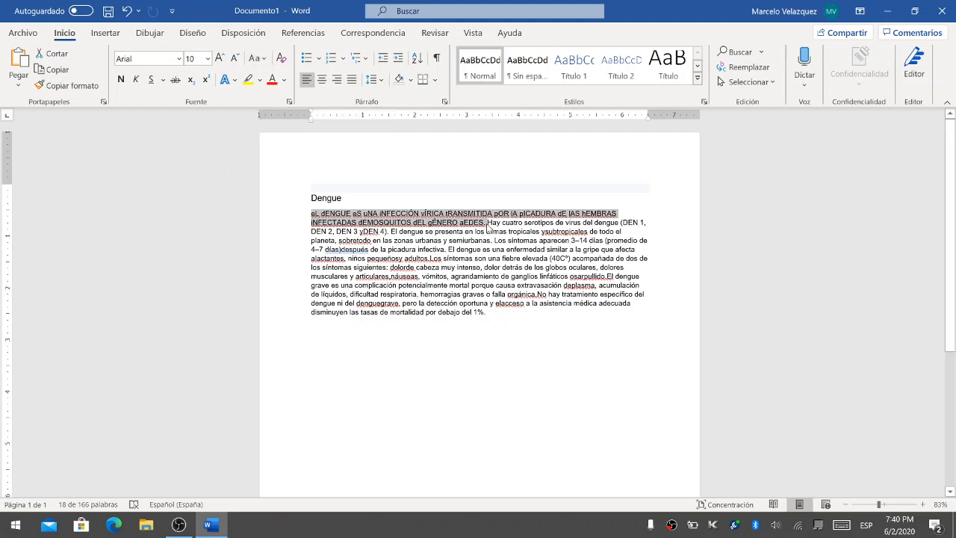
Set the first sentence back to "Tipo oración" case and deselect it
{"action": "left_click", "coordinate": [252, 60]}
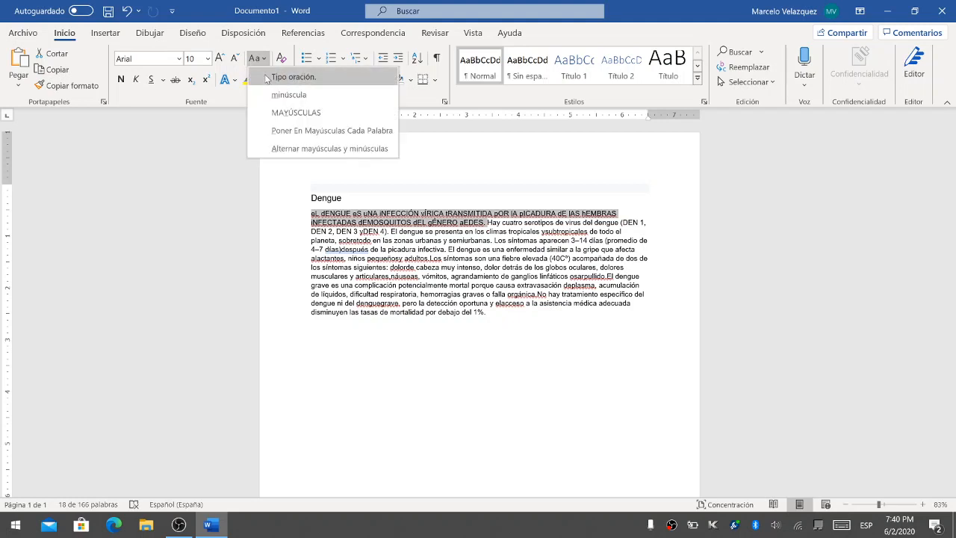
{"action": "left_click", "coordinate": [266, 75]}
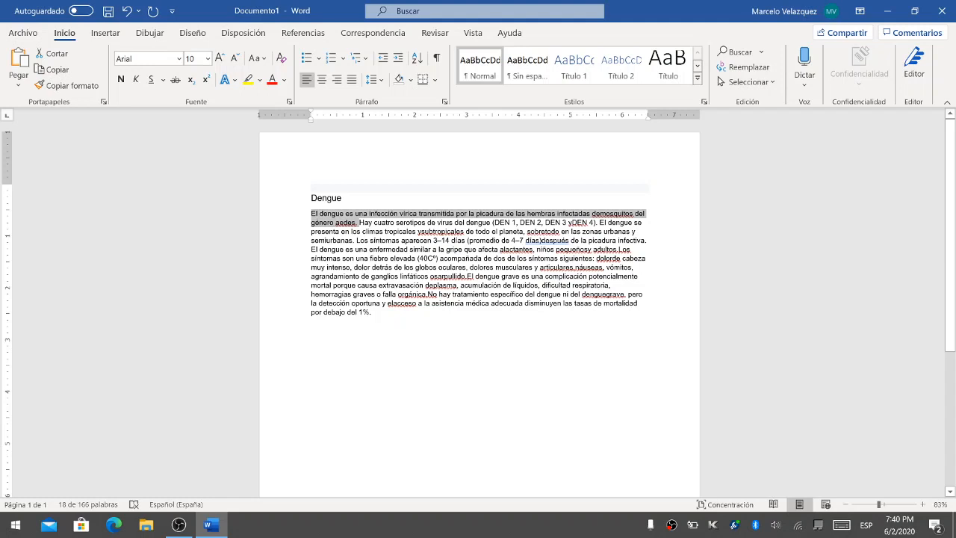
{"action": "left_click", "coordinate": [373, 312]}
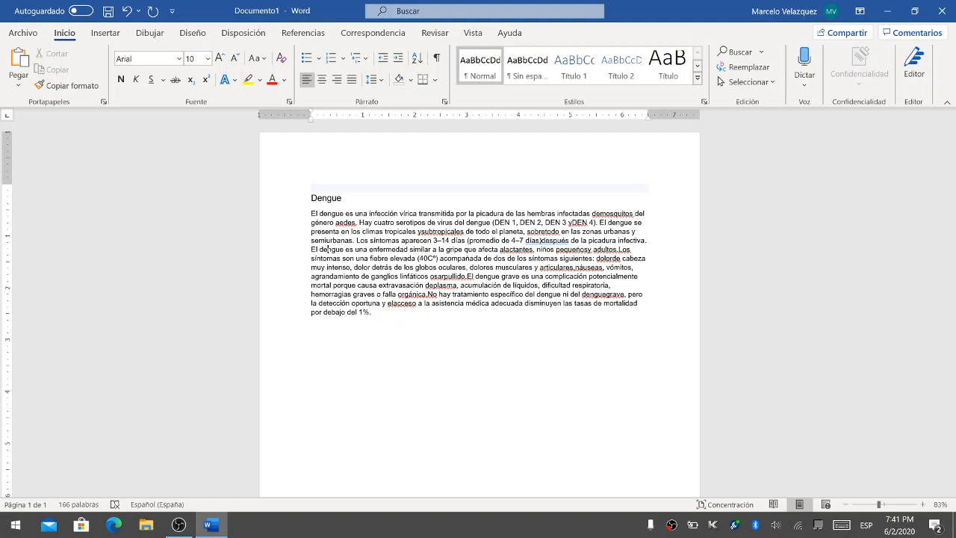
Clear all formatting from the first four lines of the body paragraph, up to "picadura infectiva.", and deselect them
{"action": "left_click_drag", "start_coordinate": [311, 213], "coordinate": [647, 240]}
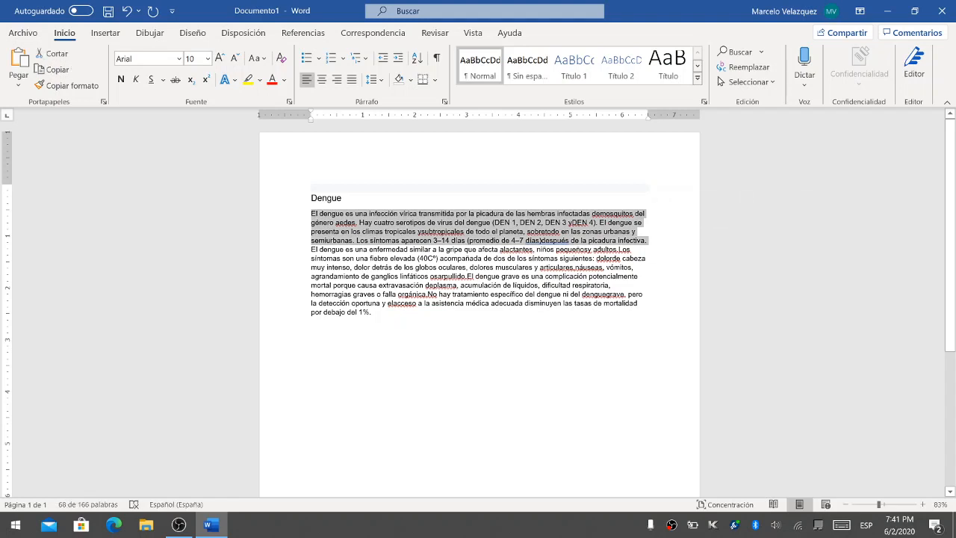
{"action": "left_click", "coordinate": [282, 58]}
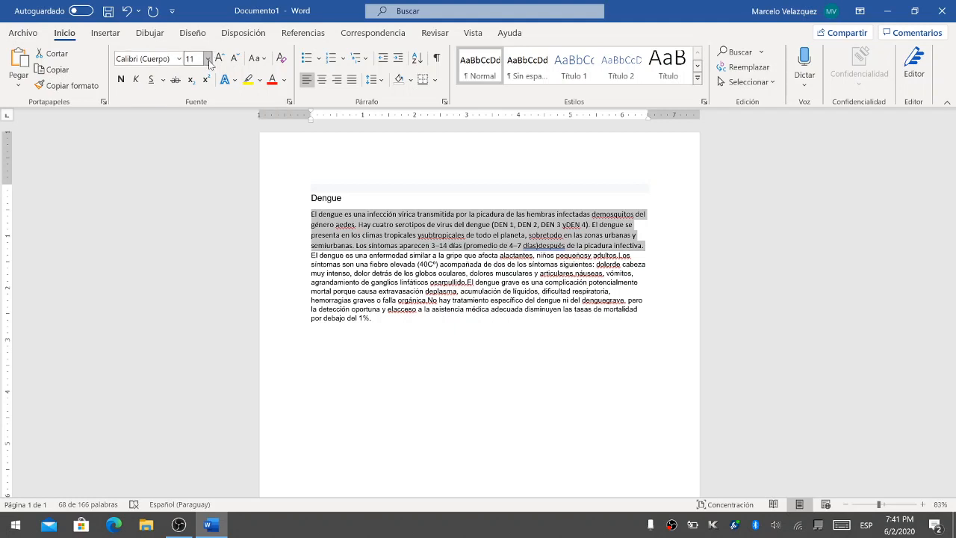
{"action": "left_click", "coordinate": [647, 246]}
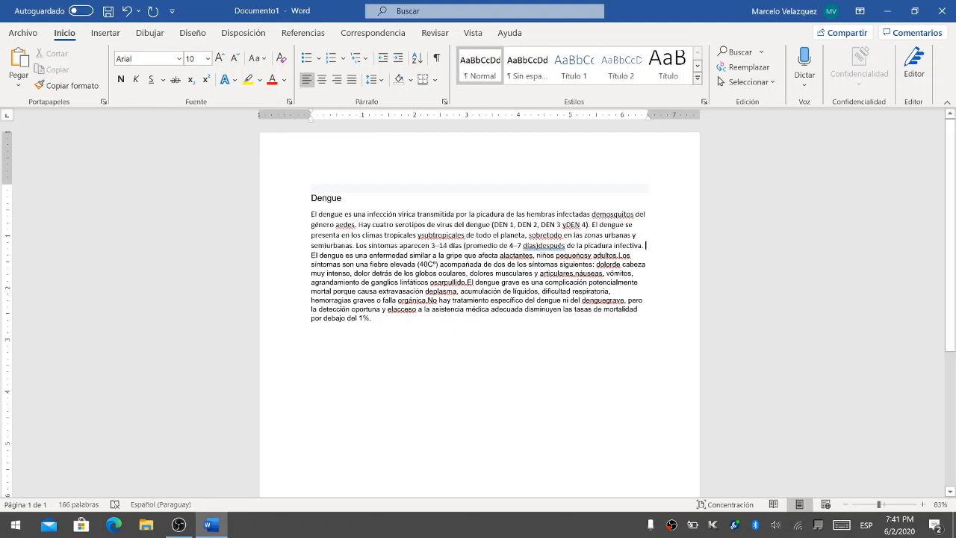
{"action": "left_click_drag", "start_coordinate": [647, 245], "coordinate": [311, 215]}
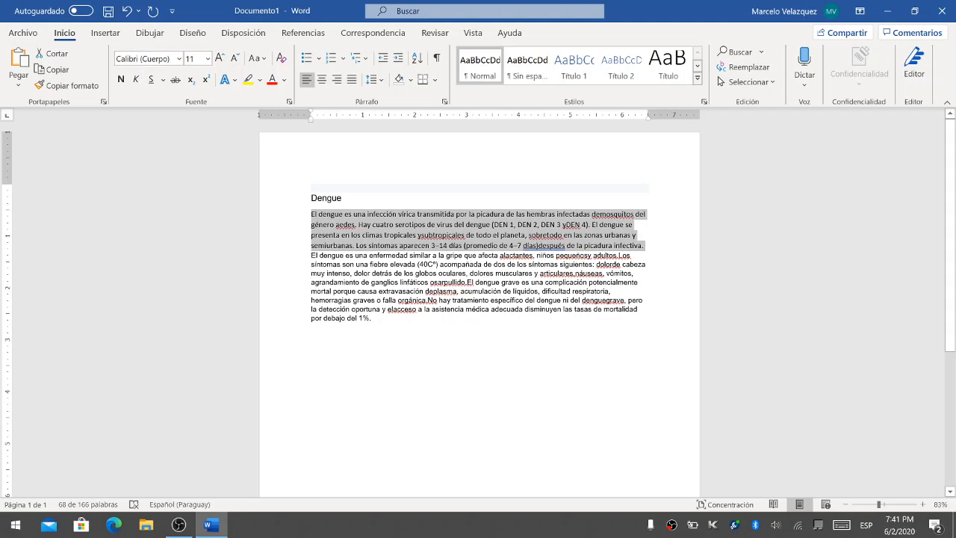
{"action": "left_click", "coordinate": [369, 274]}
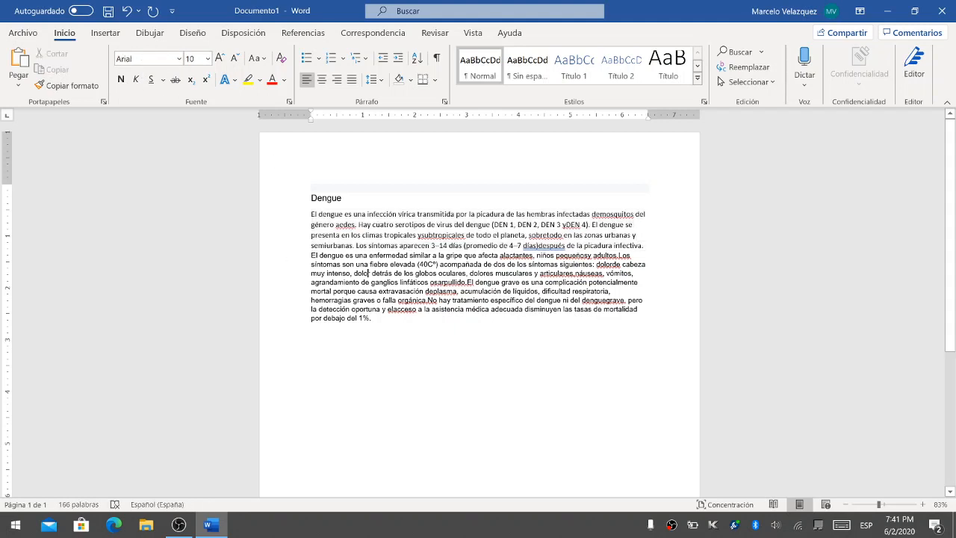
Copy the formatting of the text from "El dengue es una enfermedad" onward and apply it to the body's first four lines
{"action": "left_click_drag", "start_coordinate": [293, 255], "coordinate": [293, 319]}
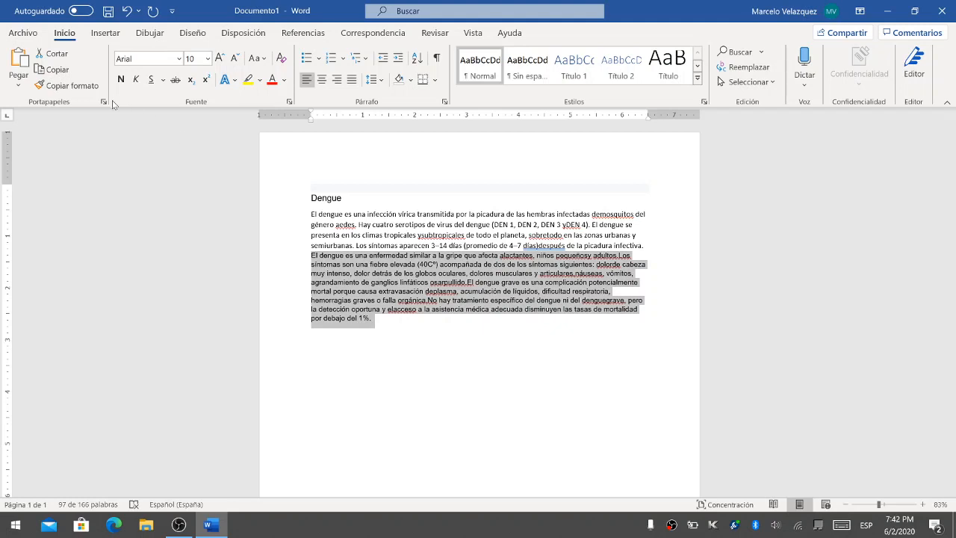
{"action": "left_click", "coordinate": [60, 86]}
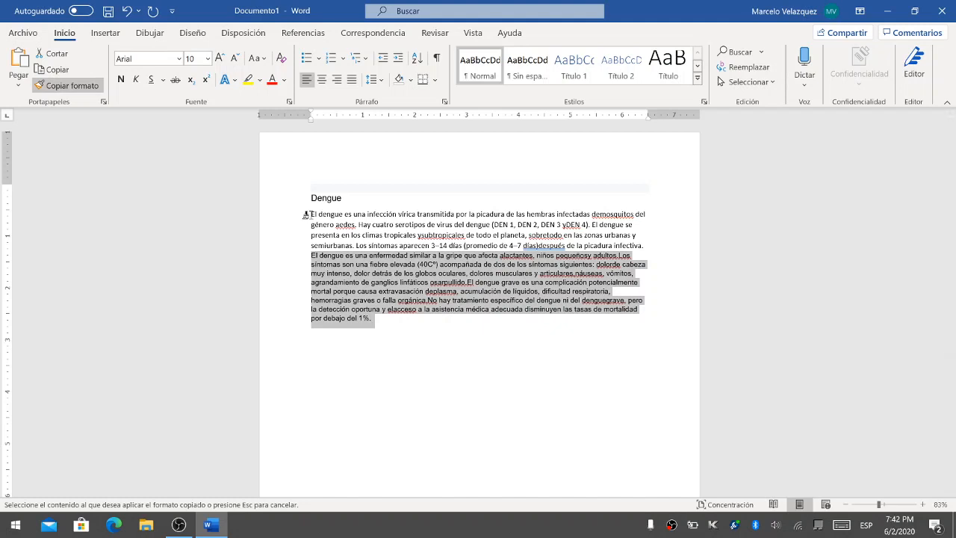
{"action": "mouse_move", "coordinate": [306, 214]}
{"action": "left_mouse_down"}
{"action": "mouse_move", "coordinate": [631, 235]}
{"action": "mouse_move", "coordinate": [653, 246]}
{"action": "left_mouse_up"}
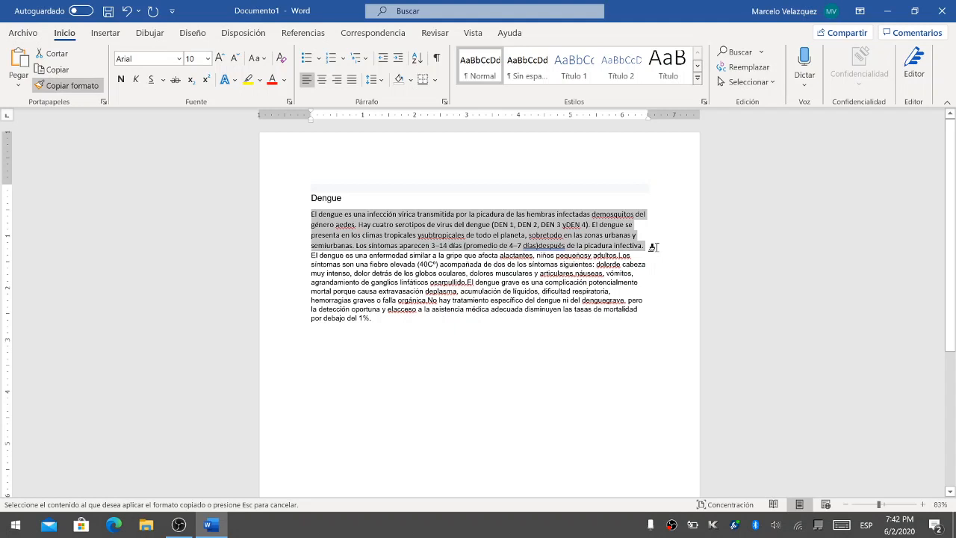
{"action": "left_click_drag", "start_coordinate": [653, 246], "coordinate": [652, 246]}
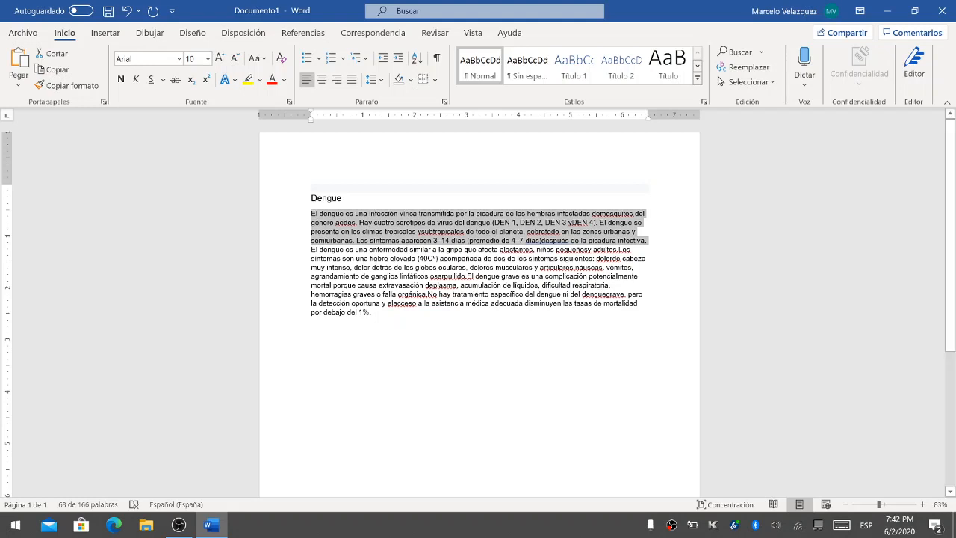
{"action": "left_click", "coordinate": [402, 227]}
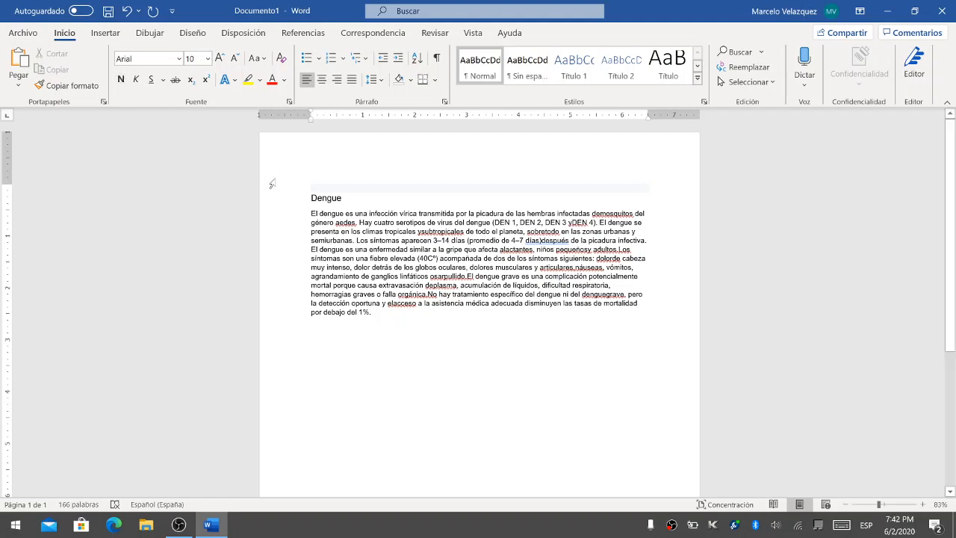
Select the "Dengue" title, apply bold and italic to it, and remove both styles again
{"action": "double_click", "coordinate": [336, 198]}
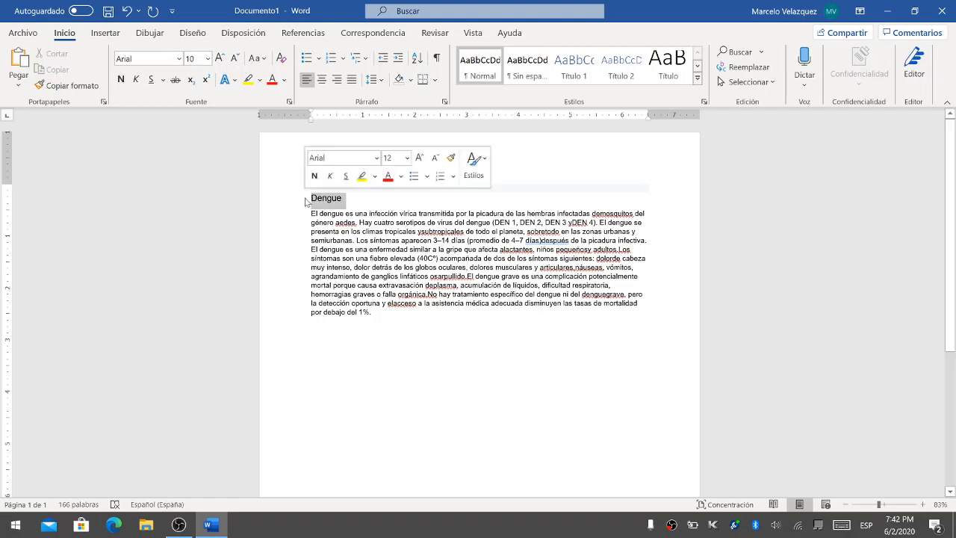
{"action": "left_click", "coordinate": [120, 80]}
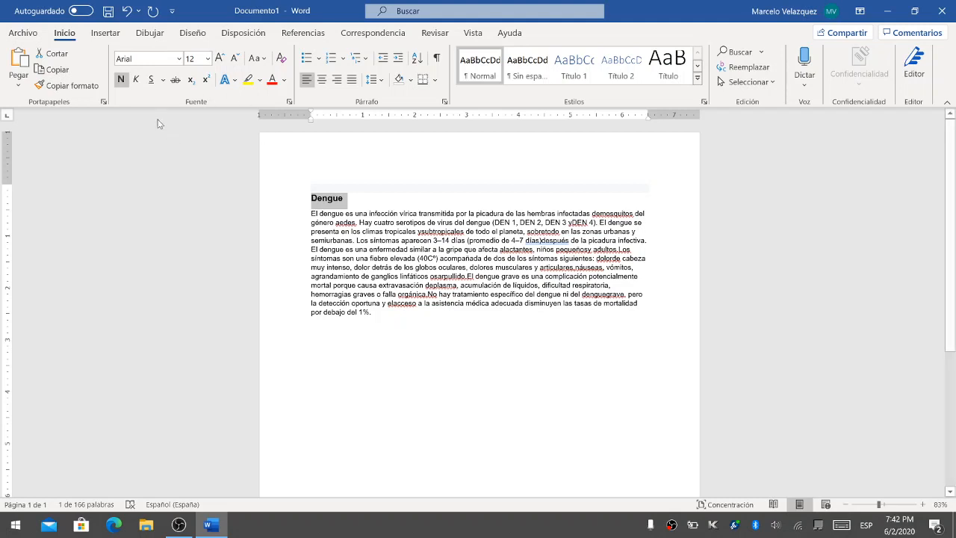
{"action": "left_click", "coordinate": [136, 80]}
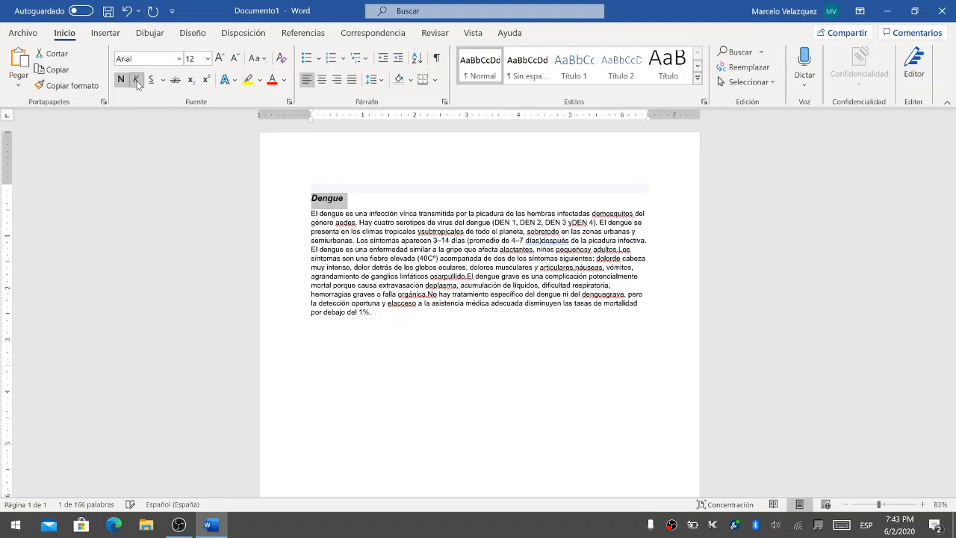
{"action": "left_click", "coordinate": [127, 80]}
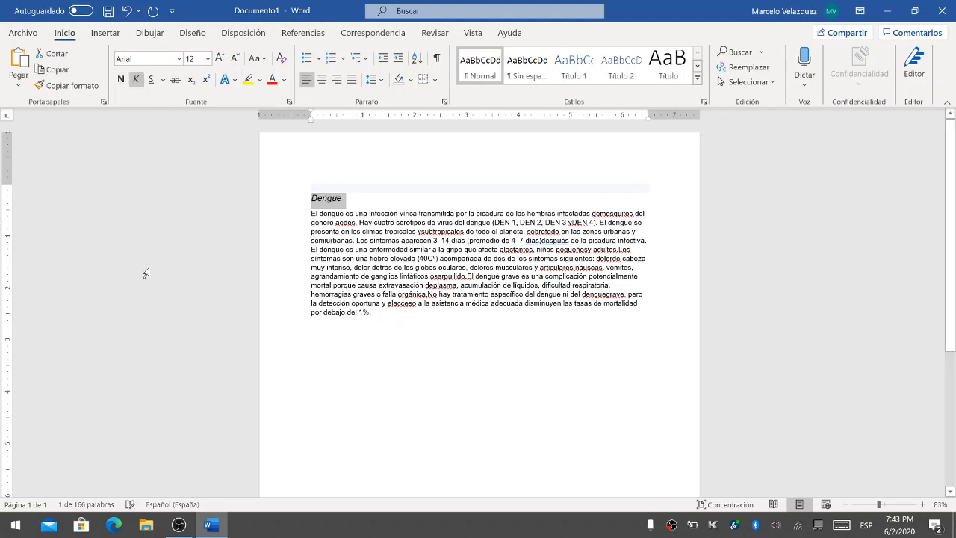
{"action": "left_click", "coordinate": [136, 80]}
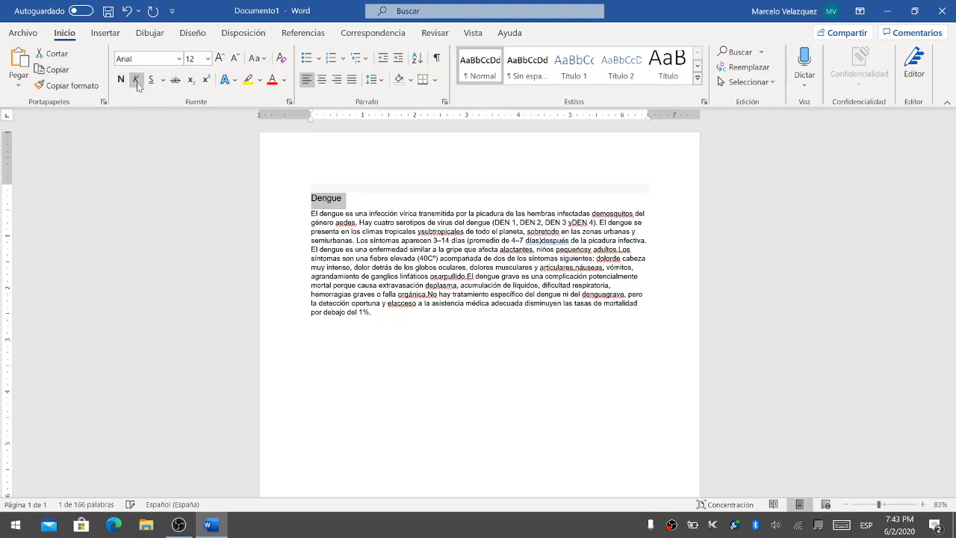
Underline the "Dengue" title, look through the available underline styles, and remove the underline again
{"action": "left_click", "coordinate": [151, 80]}
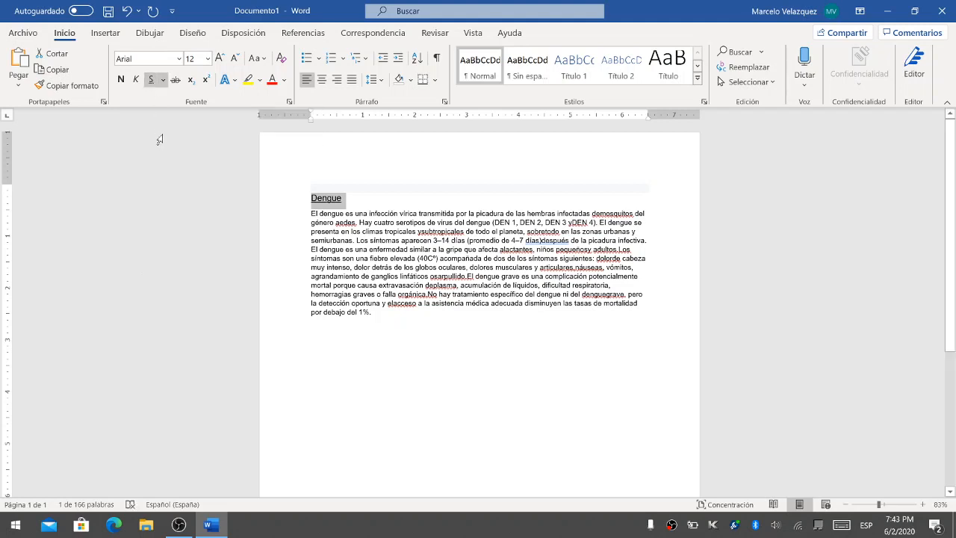
{"action": "left_click", "coordinate": [163, 80]}
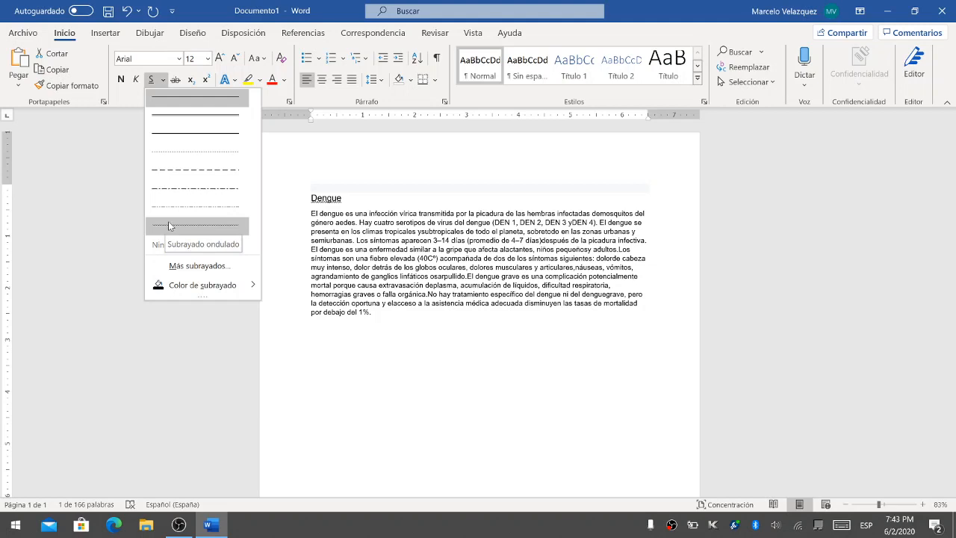
{"action": "left_click", "coordinate": [154, 80]}
{"action": "left_click", "coordinate": [151, 80]}
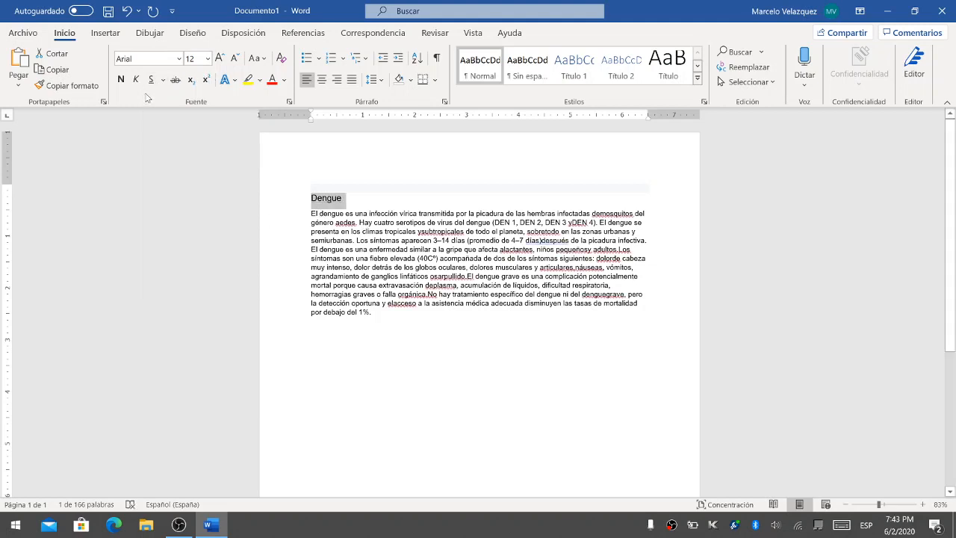
{"action": "left_click", "coordinate": [352, 200]}
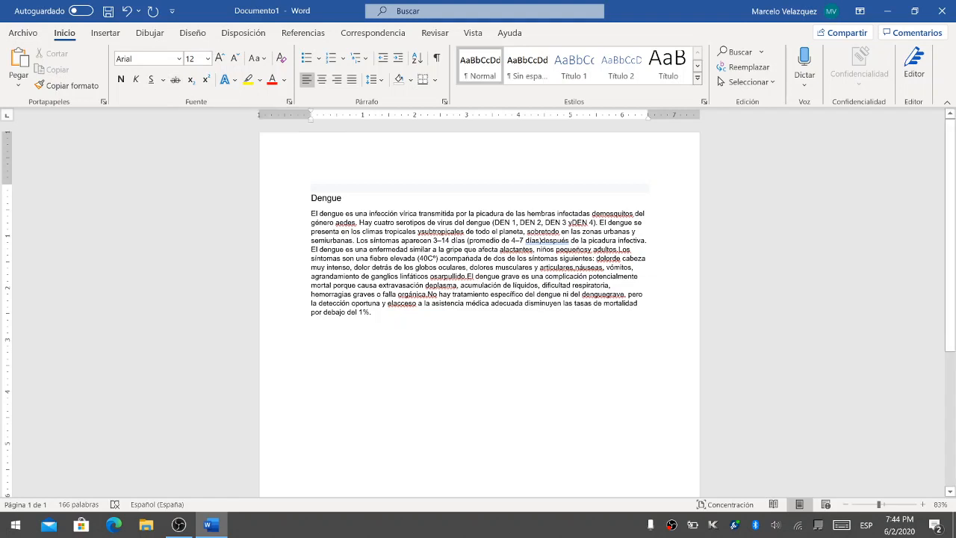
{"action": "double_click", "coordinate": [327, 198]}
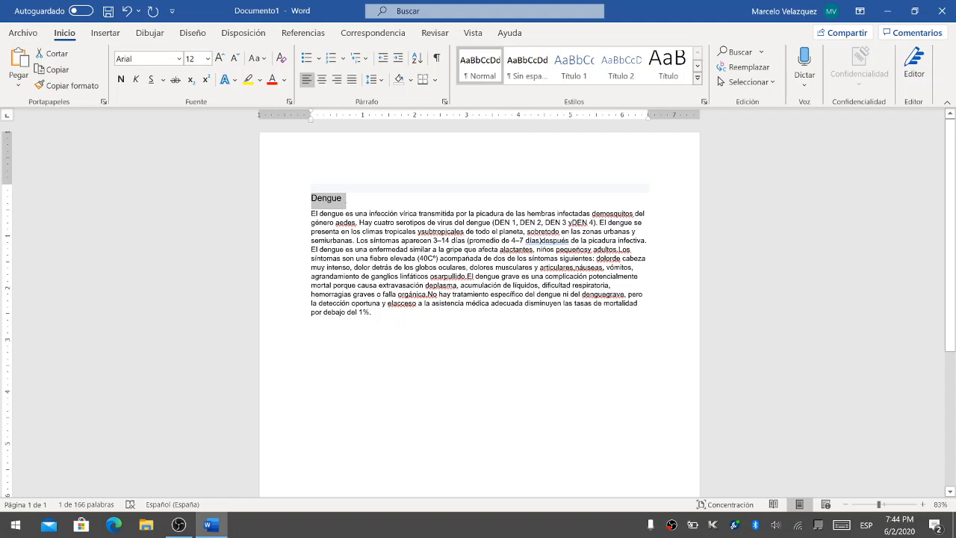
{"action": "left_click", "coordinate": [478, 222]}
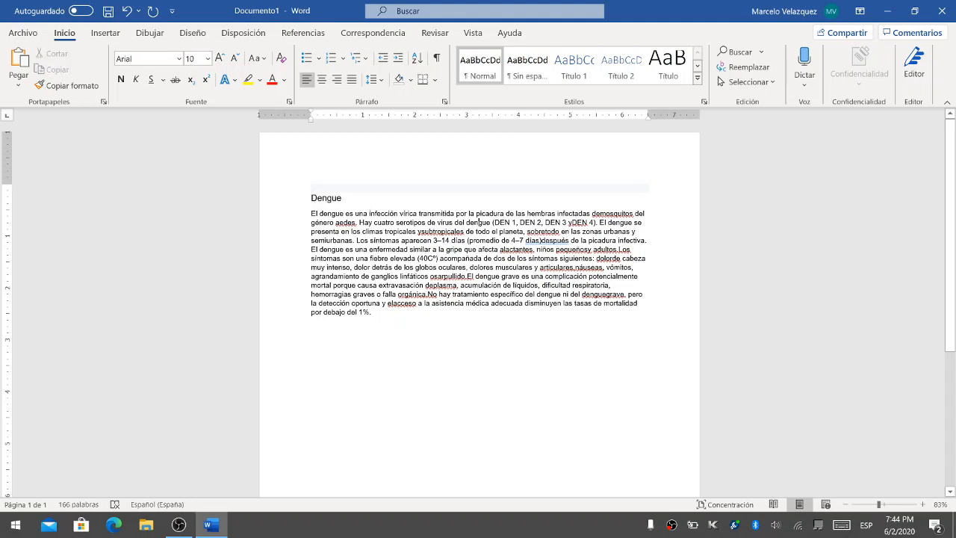
Apply strikethrough to "DEN 1, DEN 2, DEN 3 yDEN 4" in the second body line and undo it
{"action": "left_click_drag", "start_coordinate": [495, 223], "coordinate": [595, 222]}
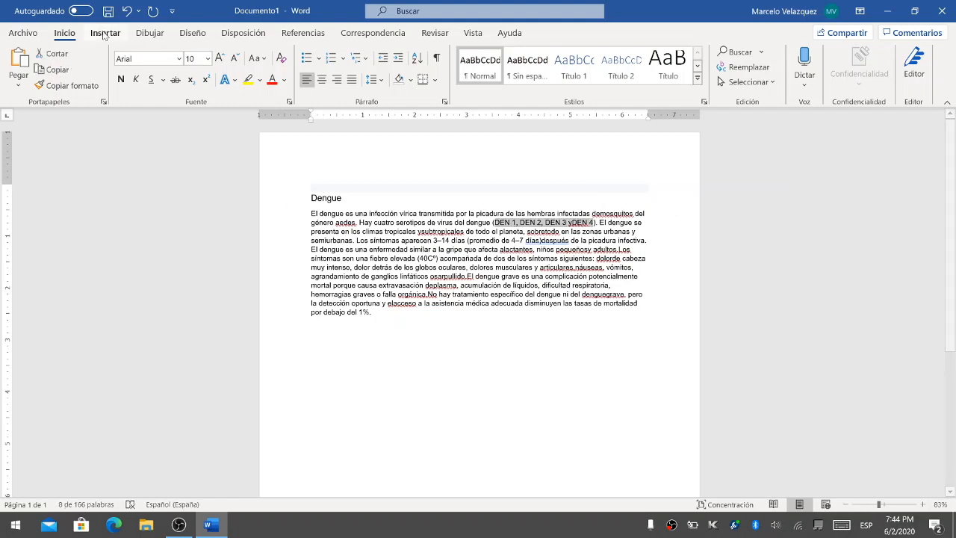
{"action": "left_click", "coordinate": [174, 79]}
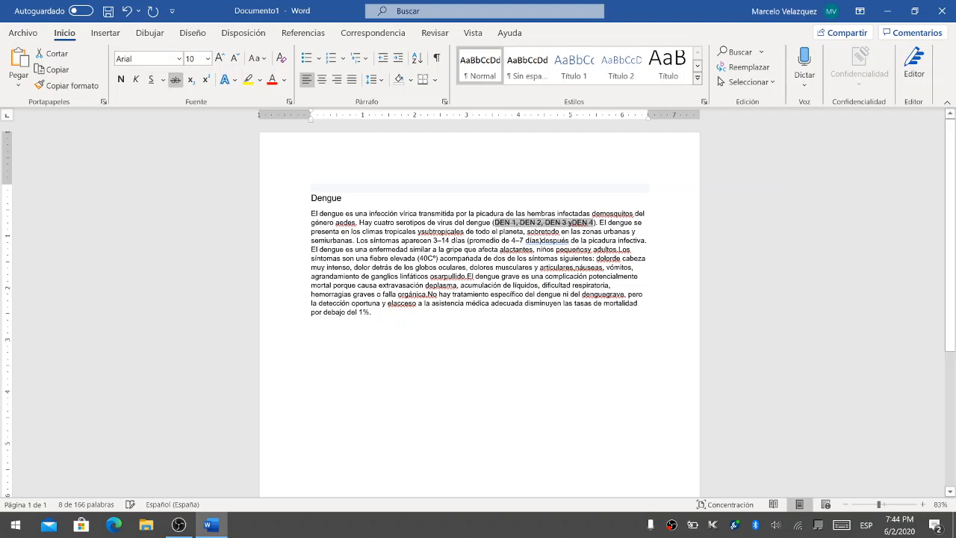
{"action": "left_click", "coordinate": [455, 359]}
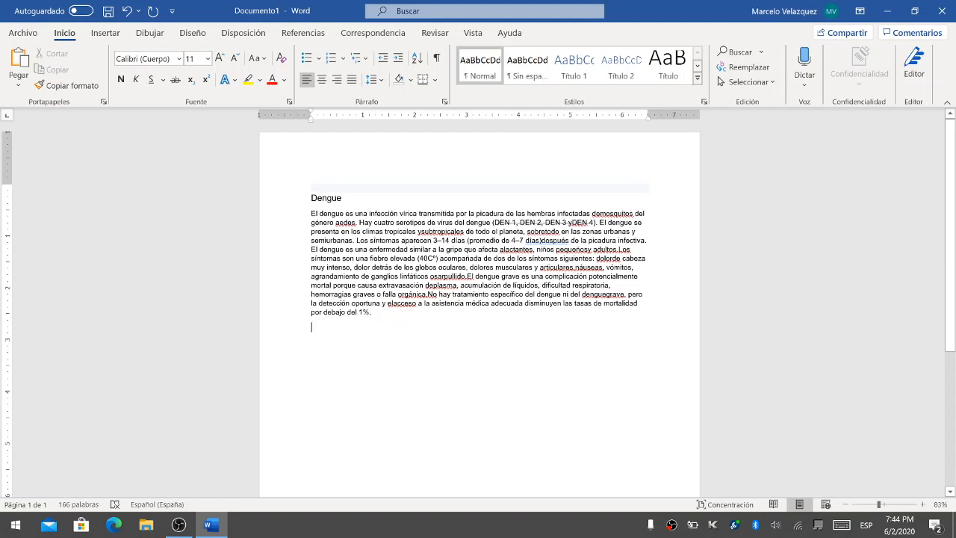
{"action": "left_click", "coordinate": [128, 11]}
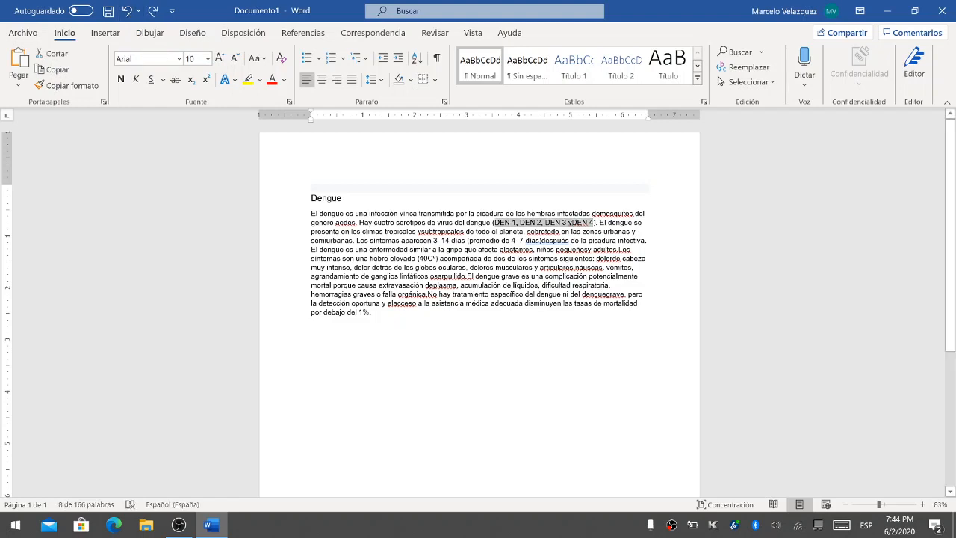
Write "Vmedia" on a new line below the body paragraph, leaving a blank line between them
{"action": "left_click", "coordinate": [372, 312]}
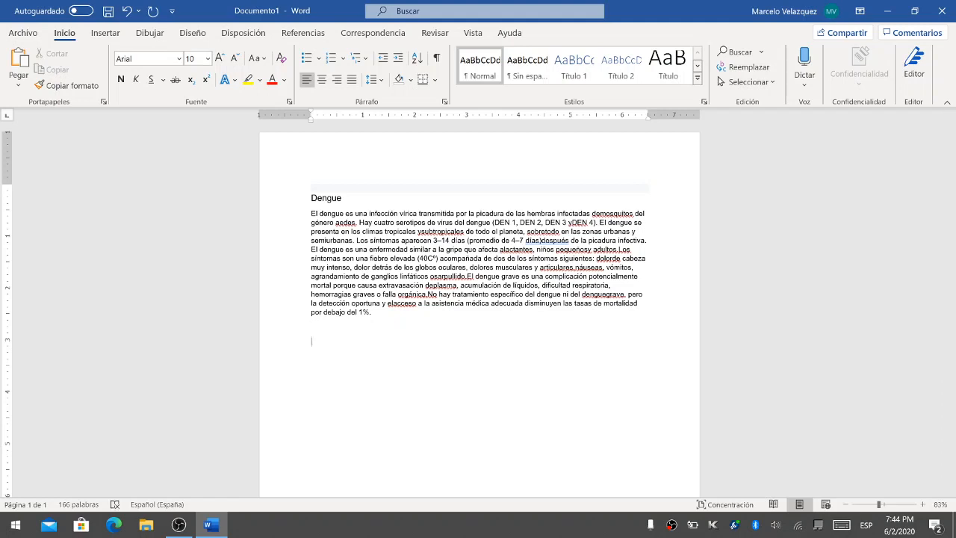
{"action": "key", "text": "Return"}
{"action": "key", "text": "Return"}
{"action": "type", "text": "Vmedia"}
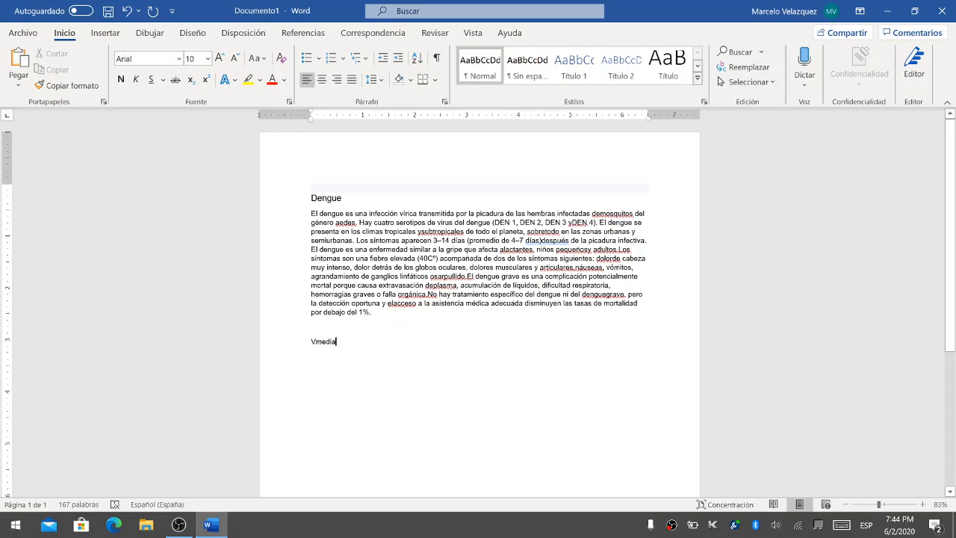
Format "media" in "Vmedia" as subscript, keeping the "V" at normal size
{"action": "scroll", "coordinate": [445, 353], "scroll_direction": "up", "scroll_amount": 10}
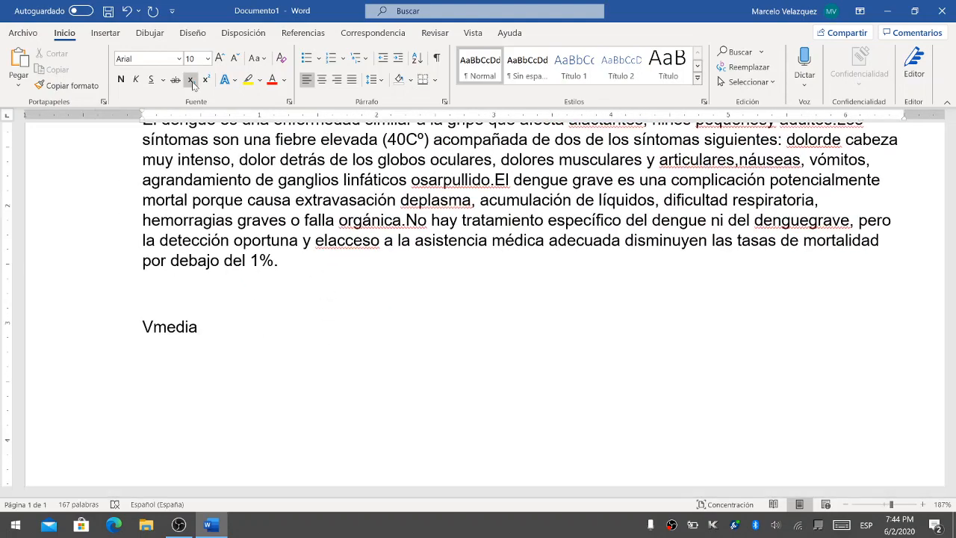
{"action": "left_click_drag", "start_coordinate": [198, 326], "coordinate": [153, 327]}
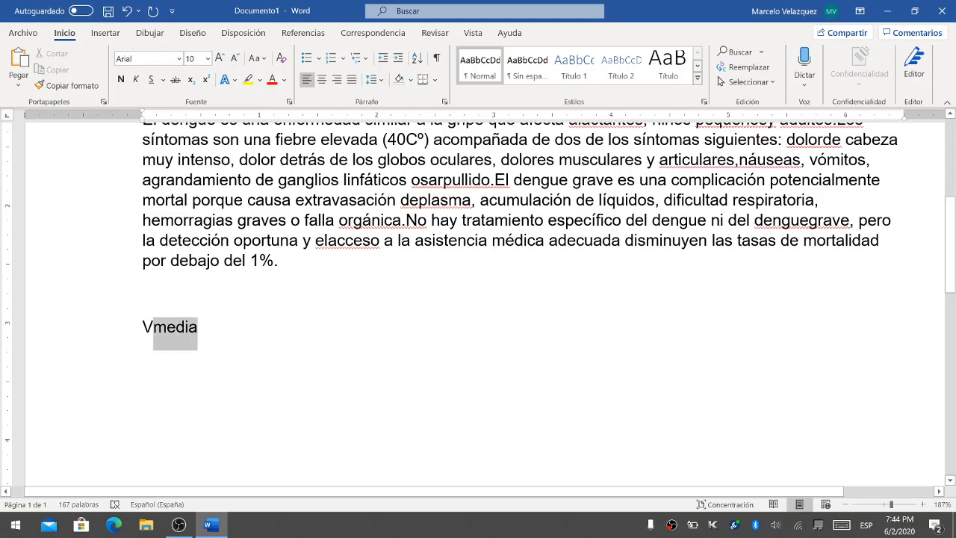
{"action": "left_click", "coordinate": [191, 84]}
{"action": "left_click", "coordinate": [222, 339]}
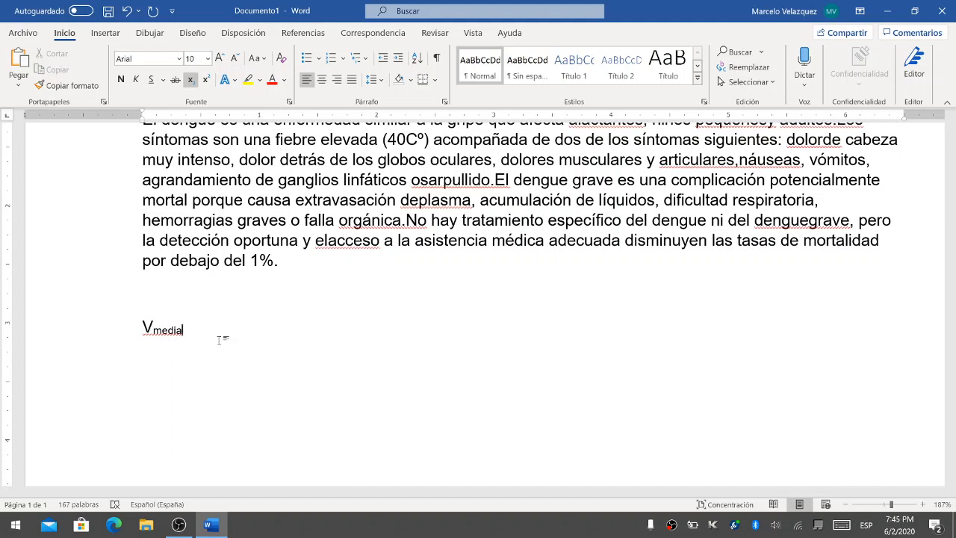
Switch the keyboard language to English (United States), add "=" after the subscript, and write "x2" in normal text
{"action": "type", "text": "i"}
{"action": "key", "text": "BackSpace"}
{"action": "key", "text": "super+space"}
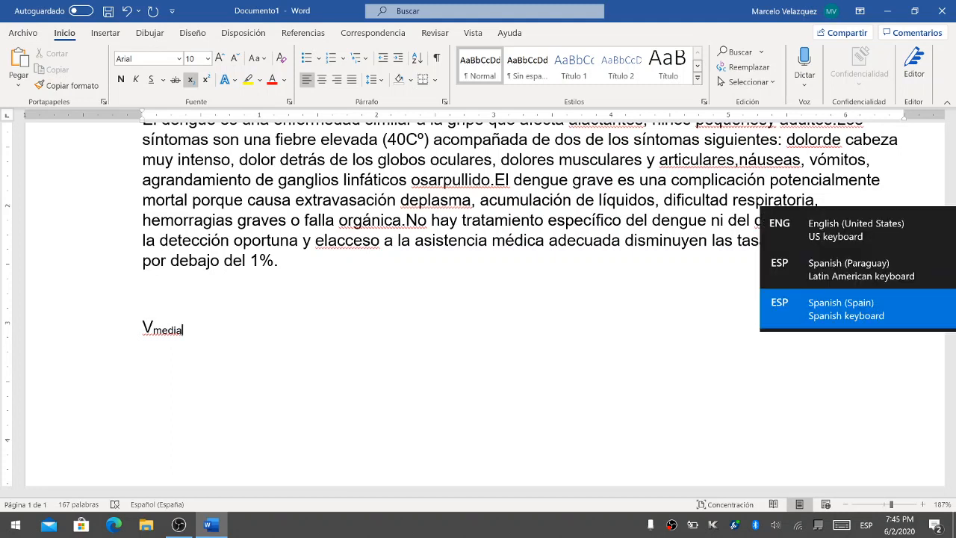
{"action": "key", "text": "super+space"}
{"action": "type", "text": "+"}
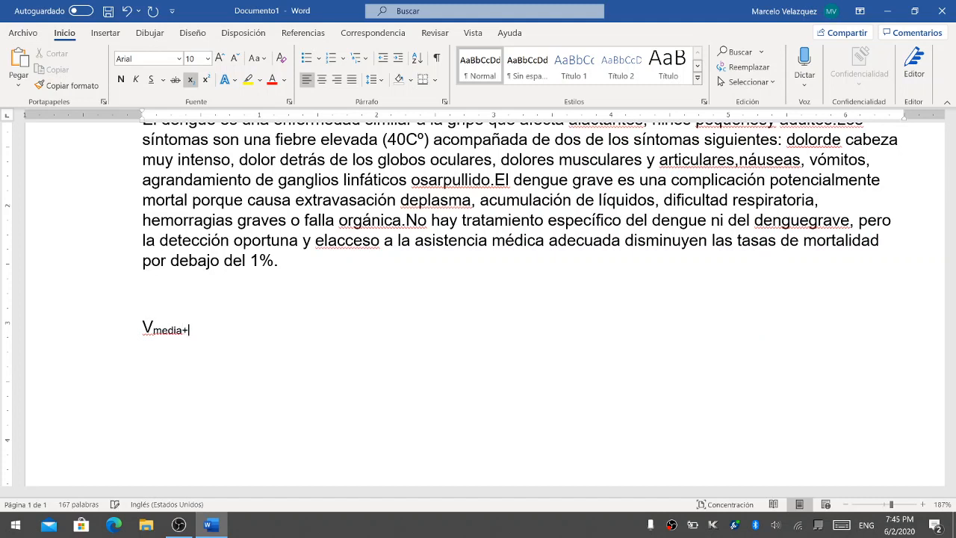
{"action": "key", "text": "BackSpace"}
{"action": "type", "text": "="}
{"action": "key", "text": "ctrl+equal"}
{"action": "type", "text": "x2"}
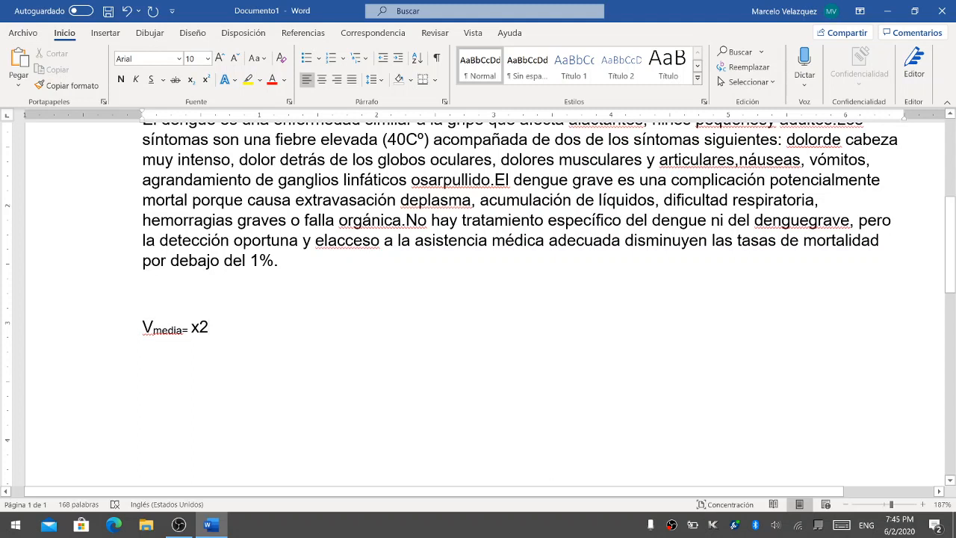
Format the "2" after the "x" in the formula as superscript and deselect it
{"action": "left_click_drag", "start_coordinate": [210, 328], "coordinate": [200, 330]}
{"action": "left_click", "coordinate": [207, 80]}
{"action": "left_click", "coordinate": [274, 375]}
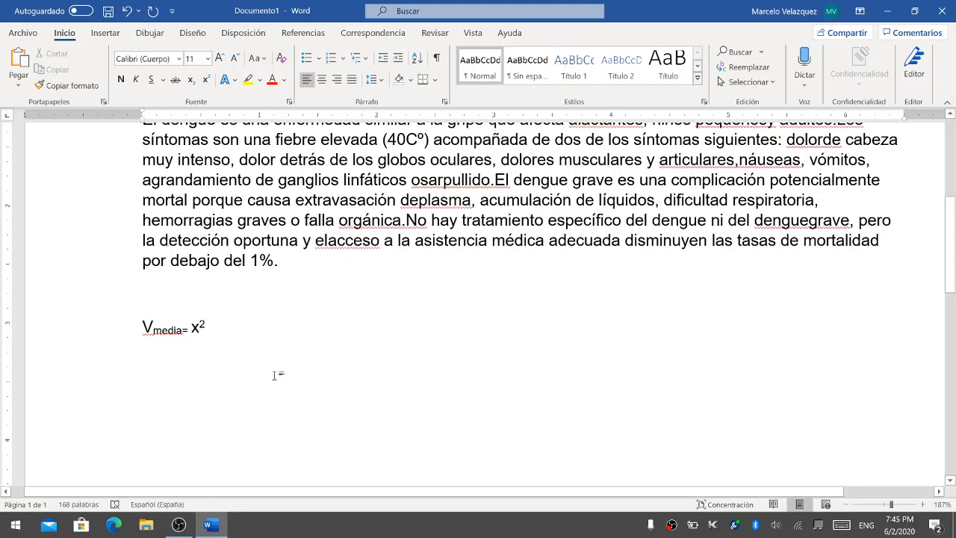
Delete the whole "Vmedia= x2" formula and the blank lines added for it below the body paragraph
{"action": "scroll", "coordinate": [275, 375], "scroll_direction": "up", "scroll_amount": 3}
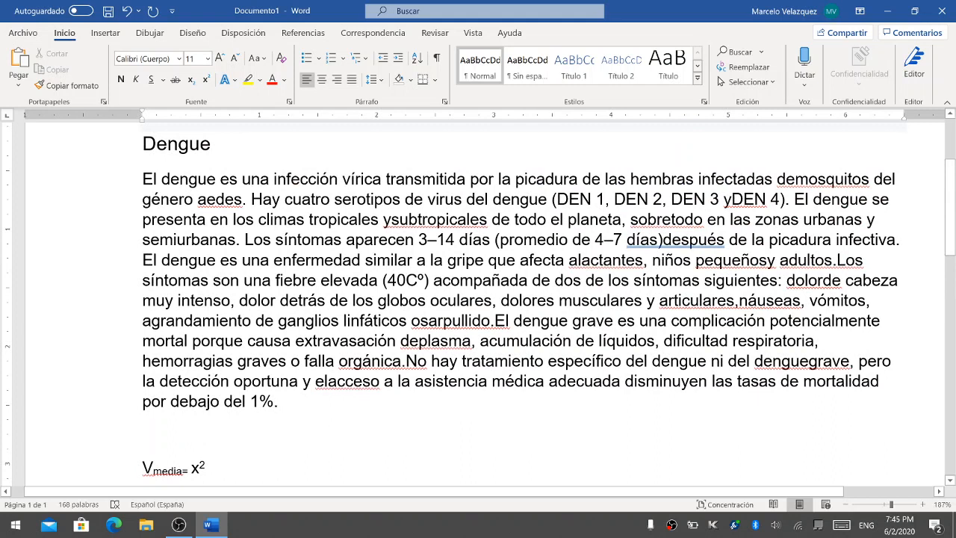
{"action": "left_click", "coordinate": [258, 462]}
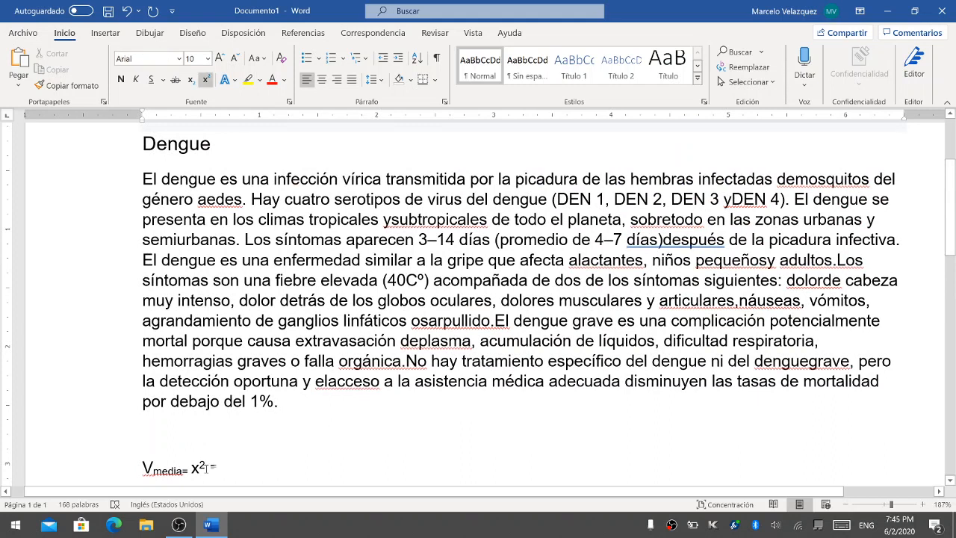
{"action": "left_click_drag", "start_coordinate": [210, 468], "coordinate": [139, 463]}
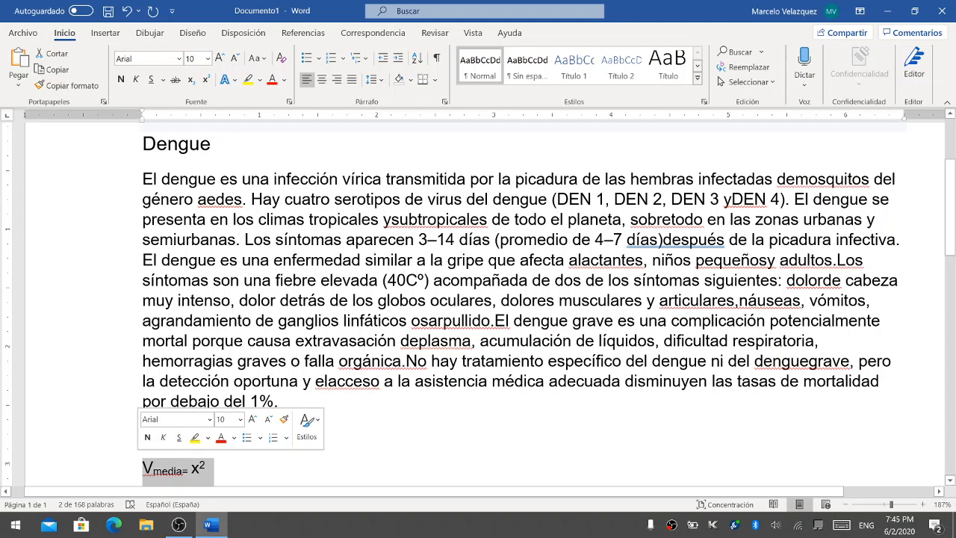
{"action": "key", "text": "BackSpace"}
{"action": "key", "text": "BackSpace"}
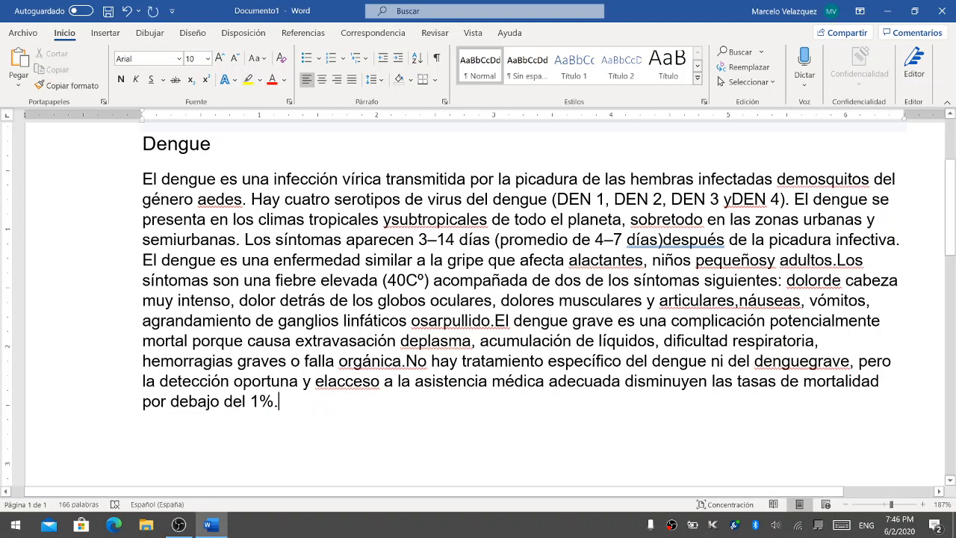
Apply the text effect "Relleno: Negro, Color de texto 1; Sombra" to the "Dengue" title
{"action": "scroll", "coordinate": [478, 302], "scroll_direction": "up", "scroll_amount": 3}
{"action": "scroll", "coordinate": [478, 299], "scroll_direction": "down", "scroll_amount": 2}
{"action": "left_click", "coordinate": [260, 185]}
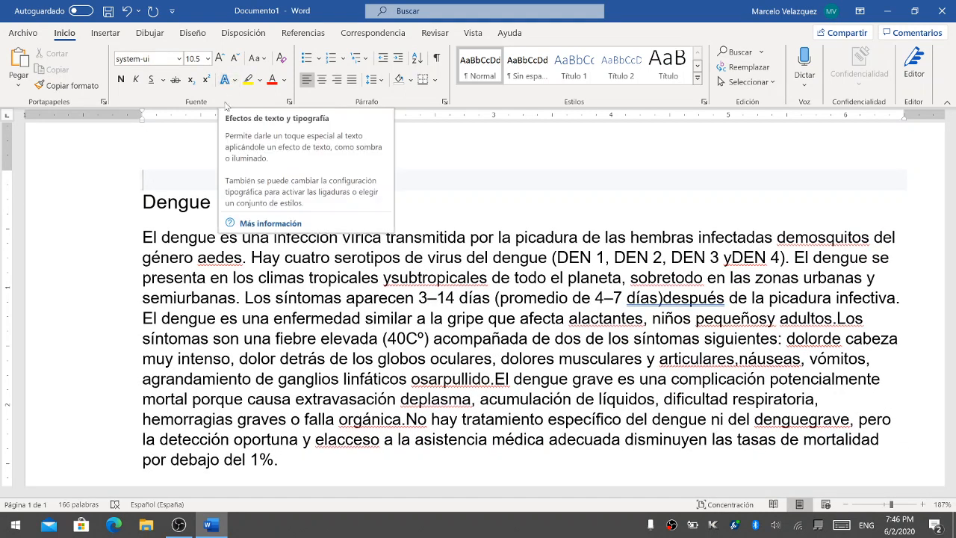
{"action": "left_click_drag", "start_coordinate": [212, 201], "coordinate": [130, 205]}
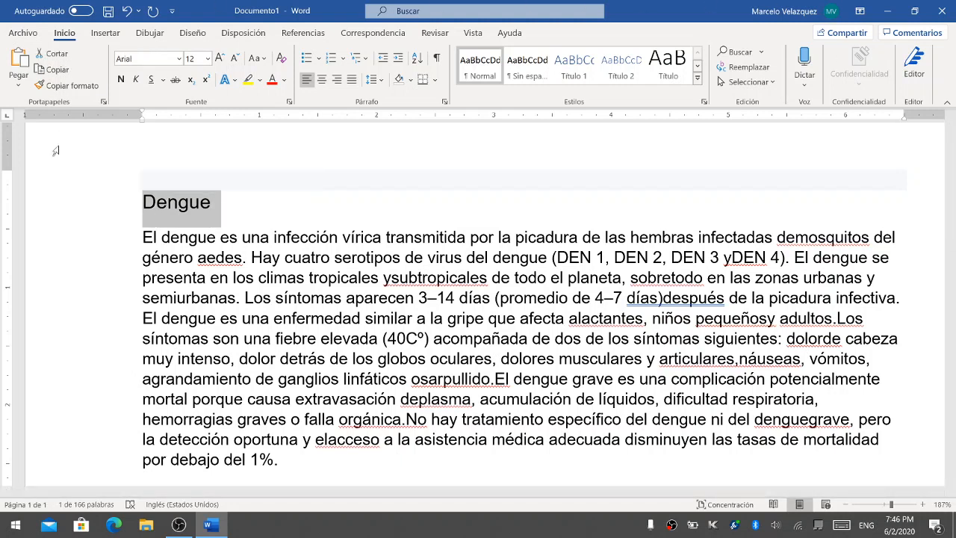
{"action": "left_click", "coordinate": [226, 81]}
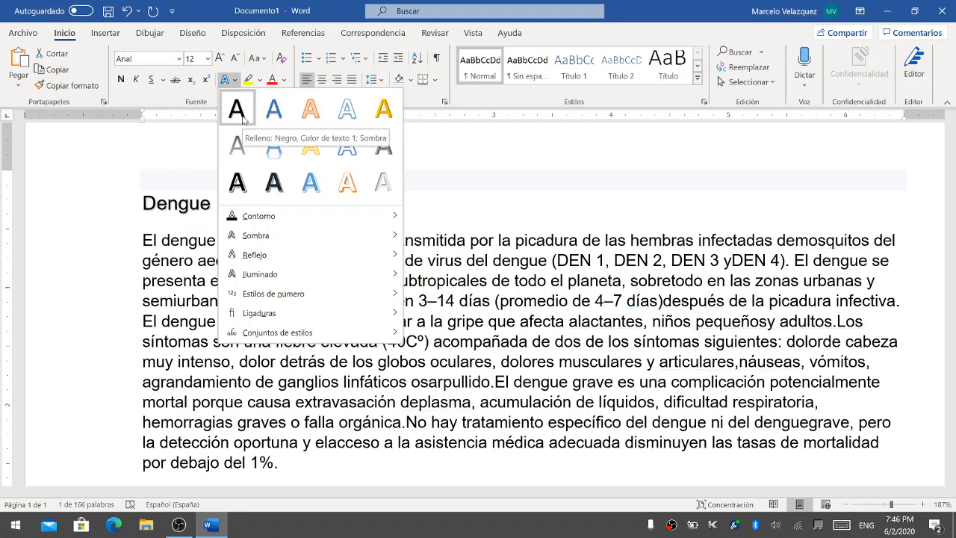
{"action": "left_click", "coordinate": [242, 115]}
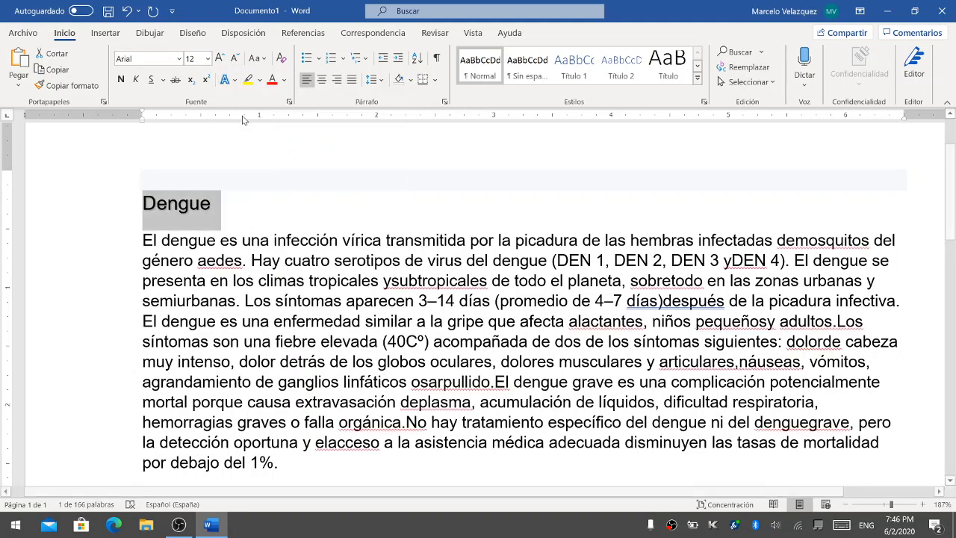
Set the "Dengue" title's font size to 16 and deselect it
{"action": "left_click", "coordinate": [209, 60]}
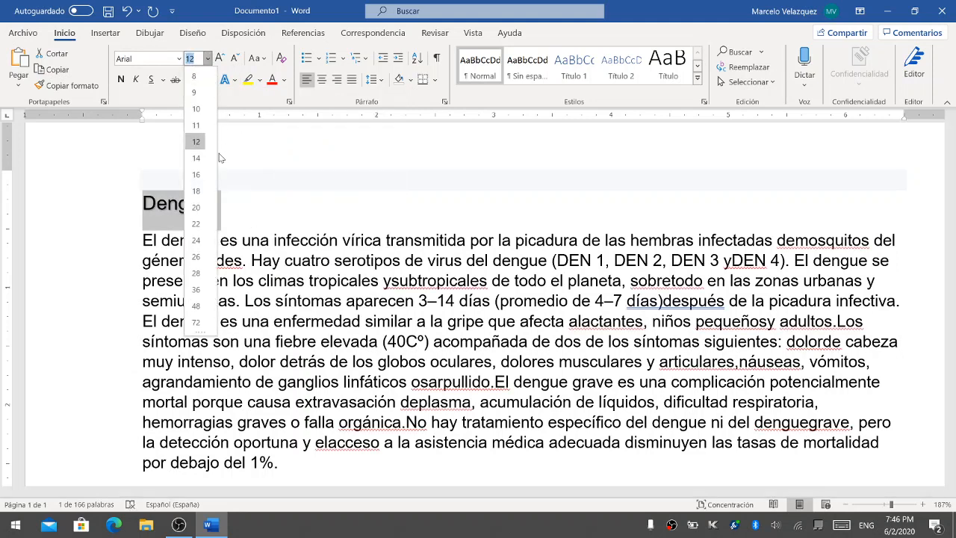
{"action": "left_click", "coordinate": [206, 178]}
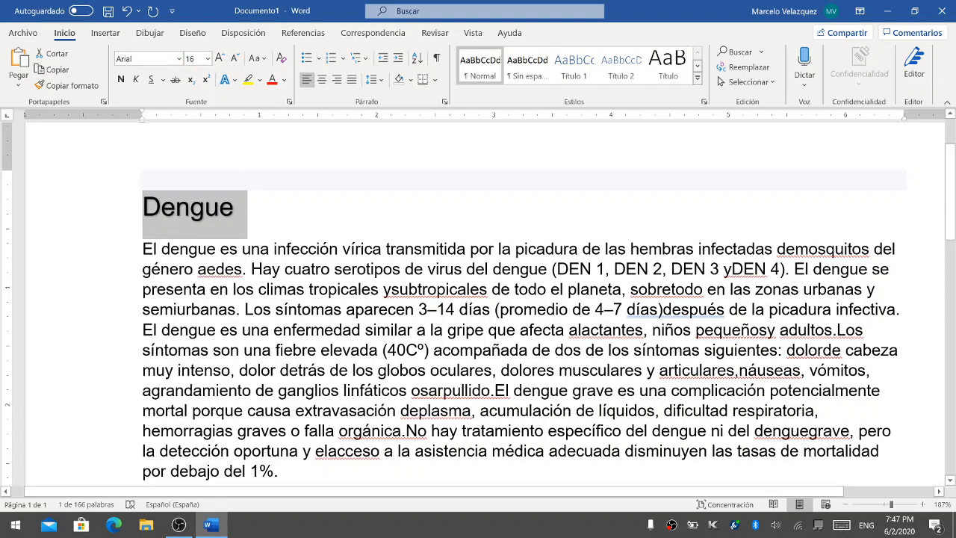
{"action": "left_click", "coordinate": [276, 248]}
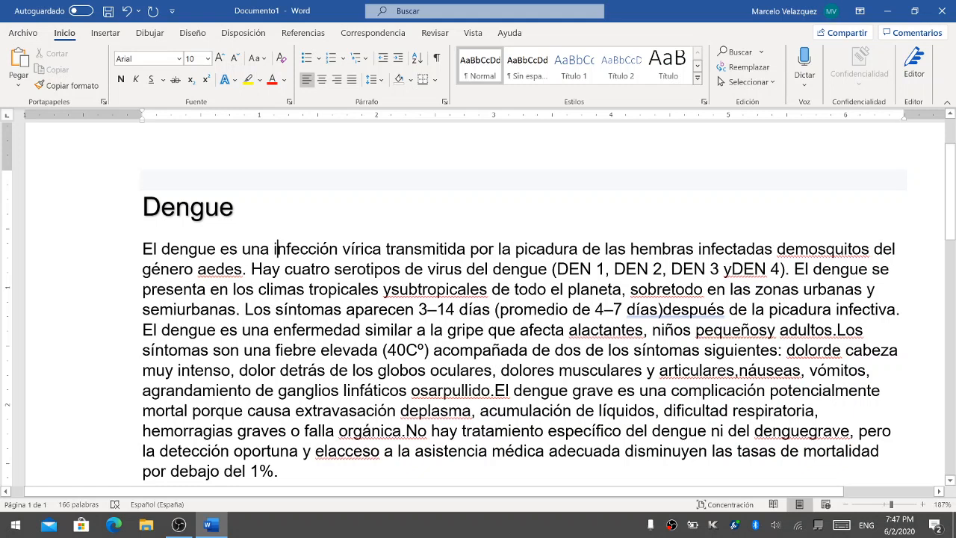
Highlight "Los síntomas aparecen 3–14 días" in yellow and undo the highlight
{"action": "left_click_drag", "start_coordinate": [246, 309], "coordinate": [495, 309]}
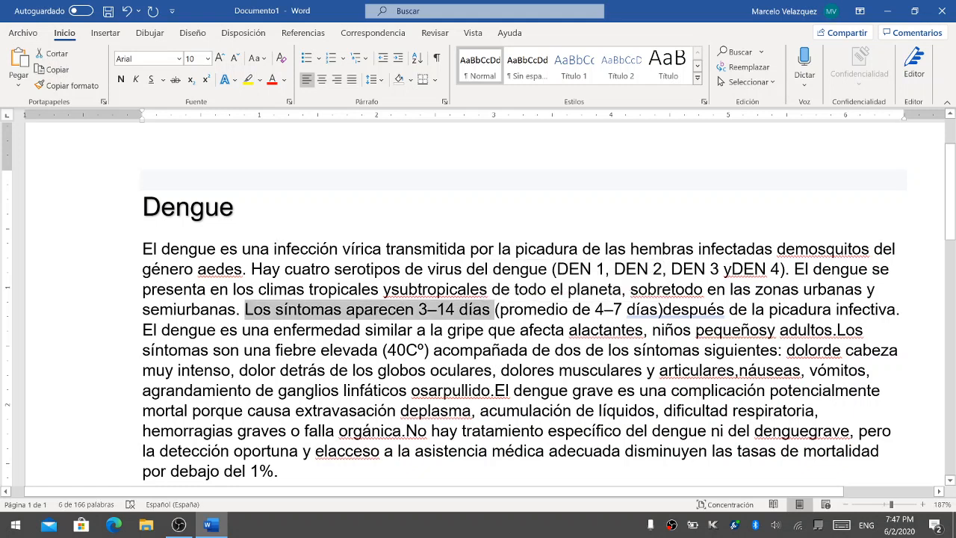
{"action": "left_click", "coordinate": [248, 79]}
{"action": "key", "text": "Right"}
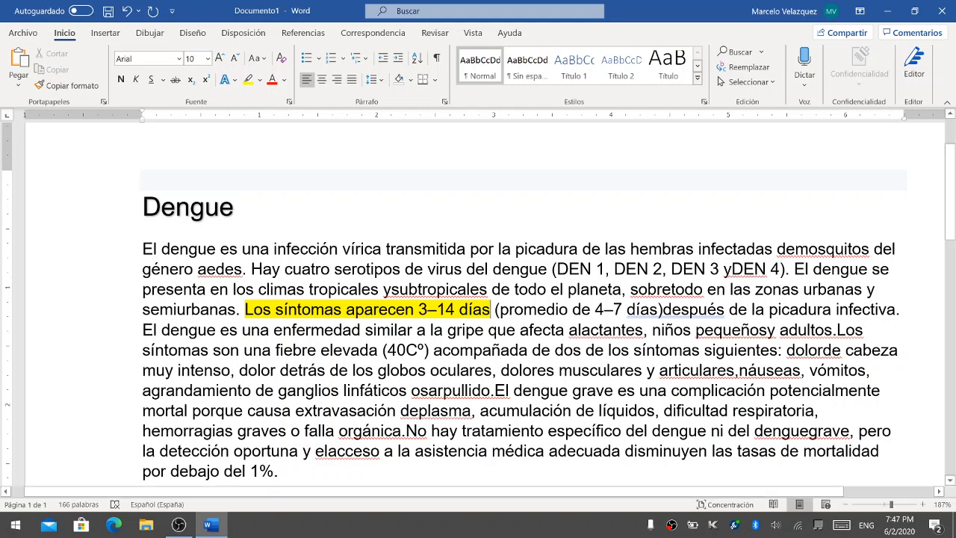
{"action": "left_click", "coordinate": [127, 10]}
{"action": "left_click", "coordinate": [419, 349]}
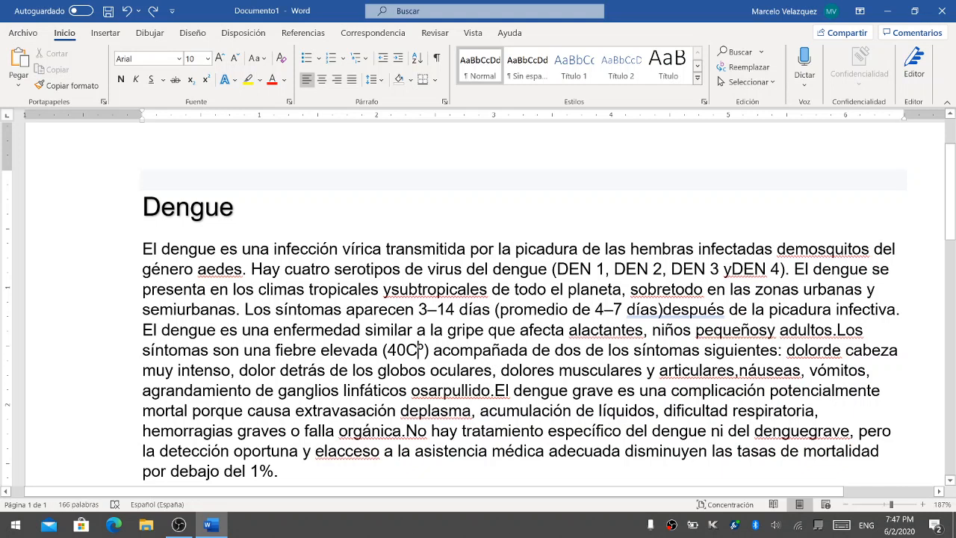
Change the font color of "Los síntomas aparecen 3–14 días" to red
{"action": "left_click_drag", "start_coordinate": [490, 309], "coordinate": [248, 312]}
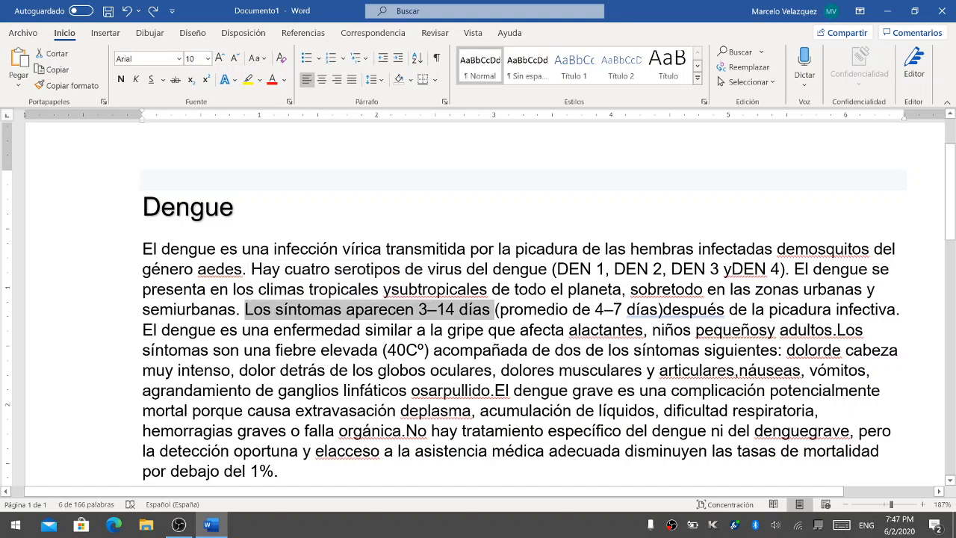
{"action": "left_click", "coordinate": [273, 83]}
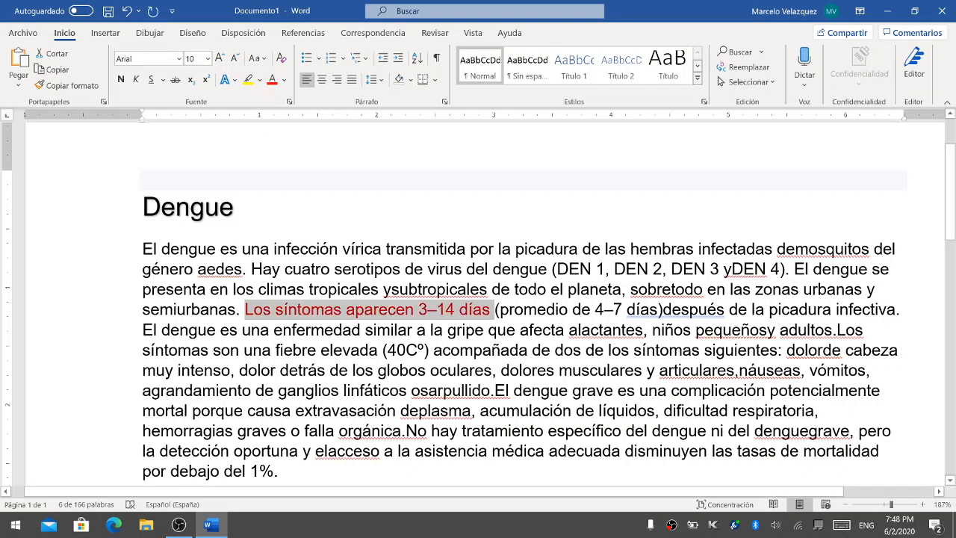
Apply the custom font color #FF0000 to "Los síntomas aparecen 3–14 días" and deselect the text
{"action": "left_click", "coordinate": [492, 350]}
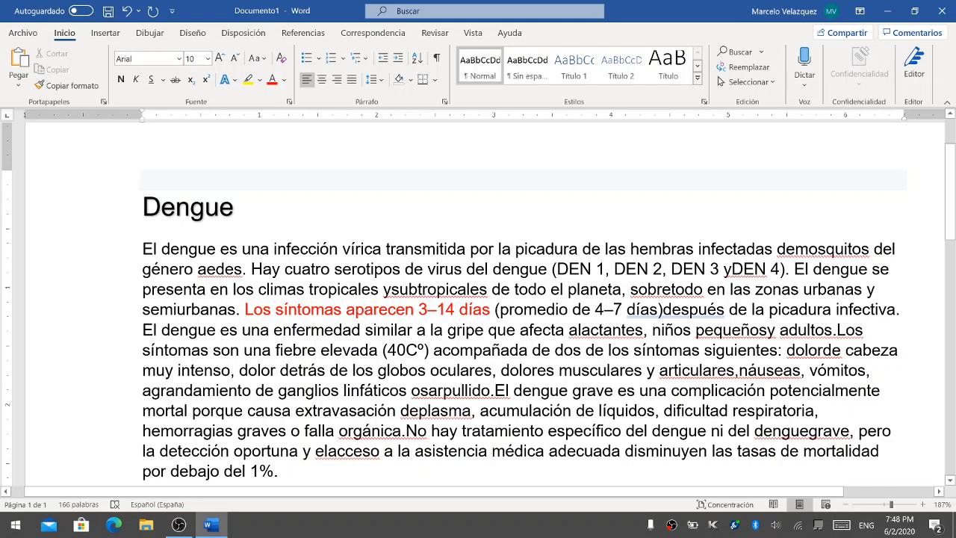
{"action": "left_click_drag", "start_coordinate": [245, 309], "coordinate": [495, 309]}
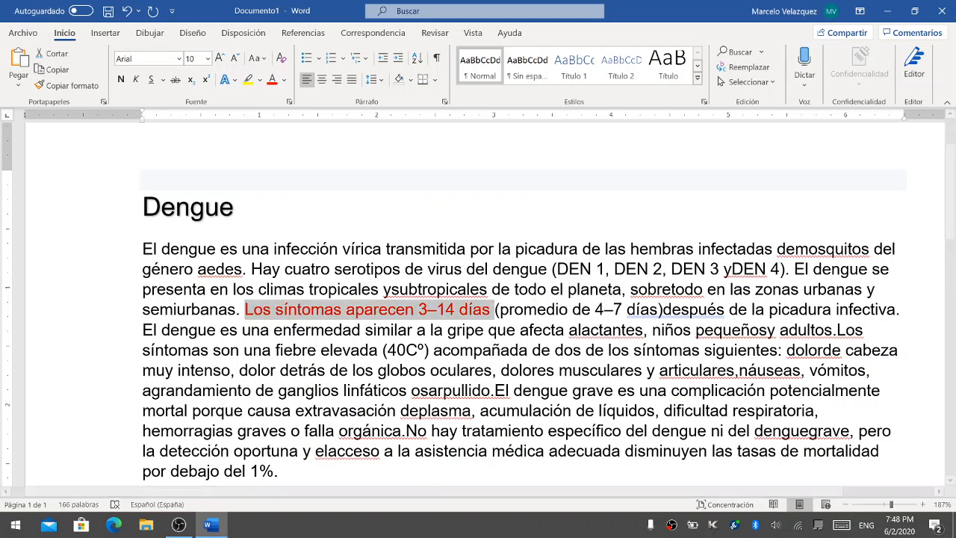
{"action": "left_click", "coordinate": [284, 83]}
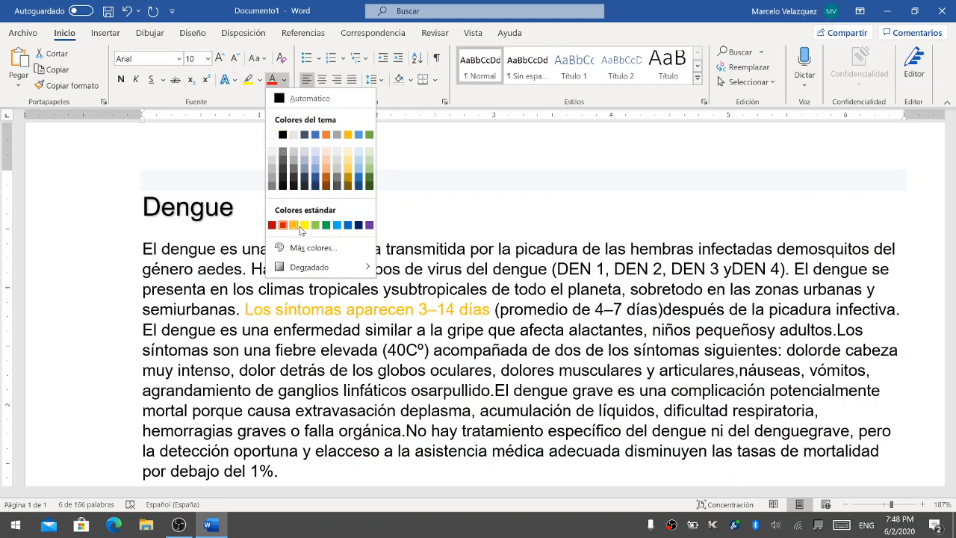
{"action": "left_click", "coordinate": [340, 249]}
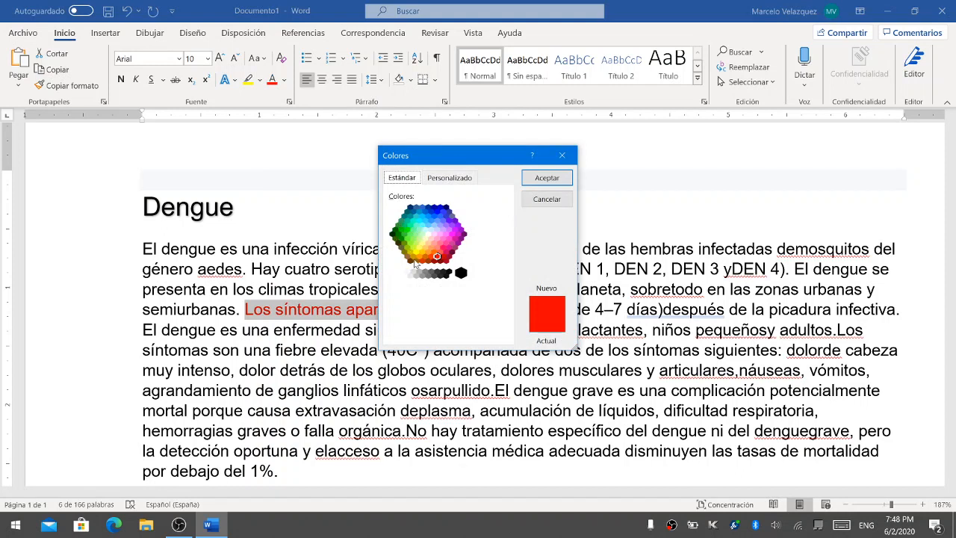
{"action": "left_click", "coordinate": [437, 181]}
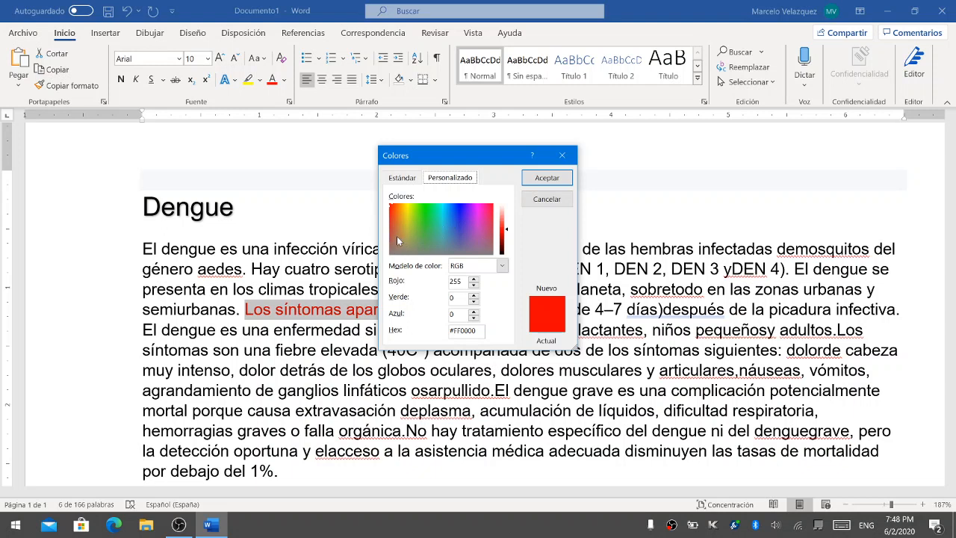
{"action": "left_click", "coordinate": [547, 178]}
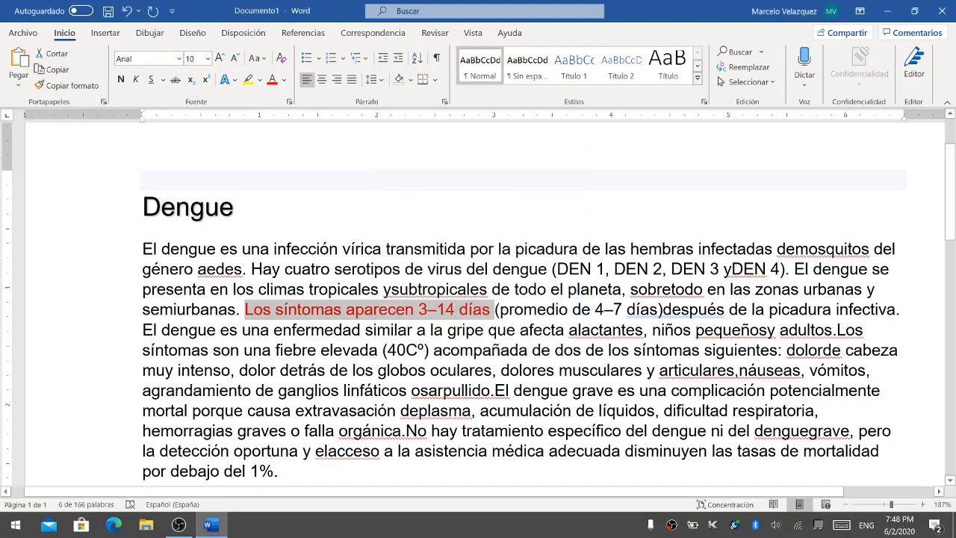
{"action": "left_click", "coordinate": [305, 289]}
{"action": "left_click", "coordinate": [217, 269]}
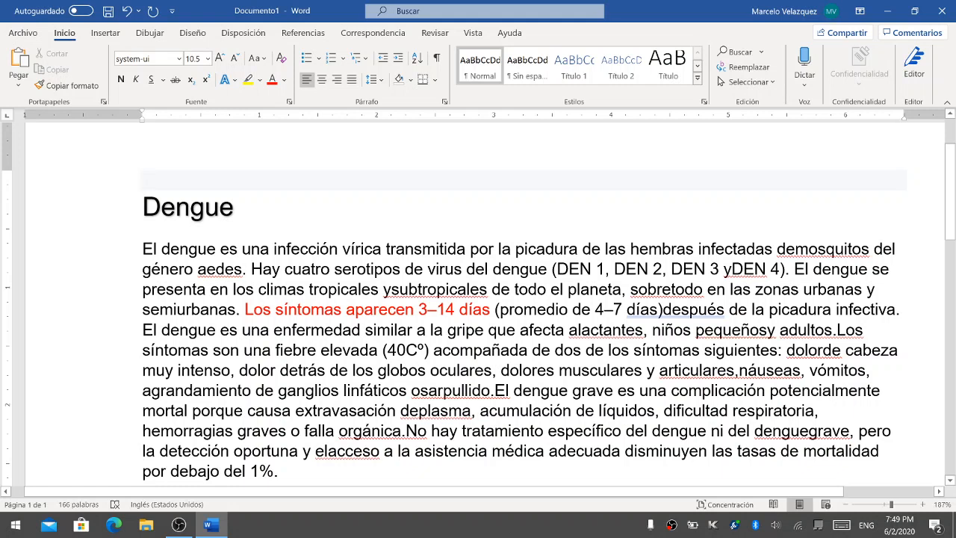
Put "DEN 1" in its own paragraph, deleting the opening parenthesis before it and the comma after it
{"action": "left_click", "coordinate": [557, 269]}
{"action": "key", "text": "BackSpace"}
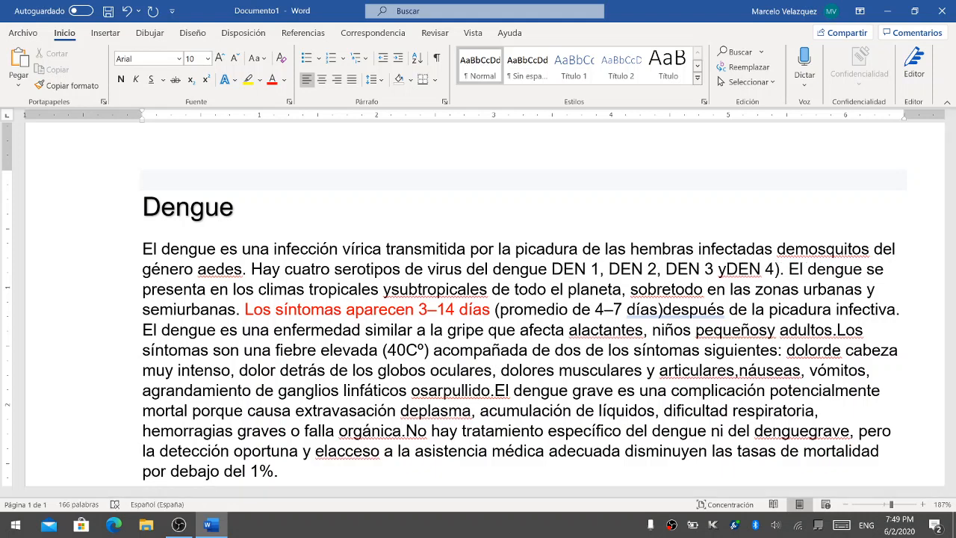
{"action": "key", "text": "Return"}
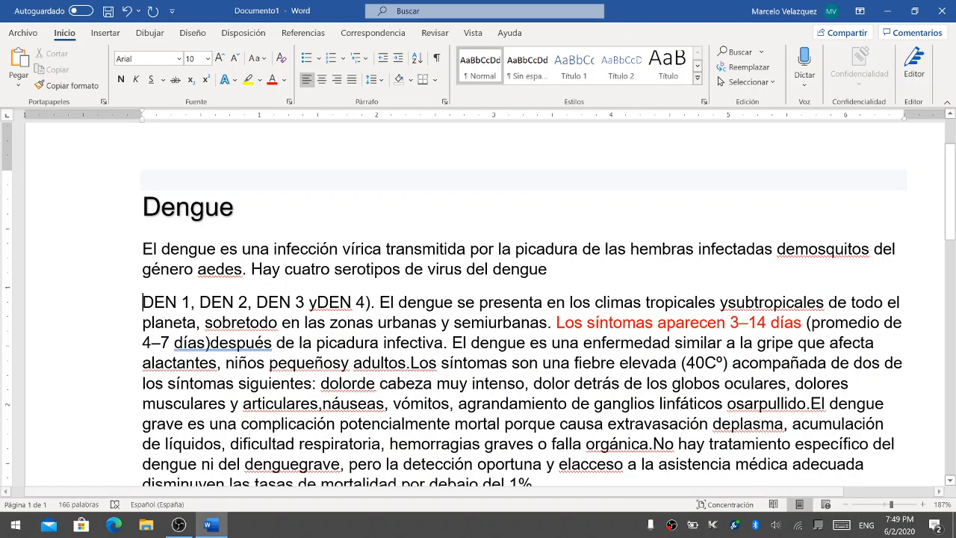
{"action": "left_click", "coordinate": [199, 302]}
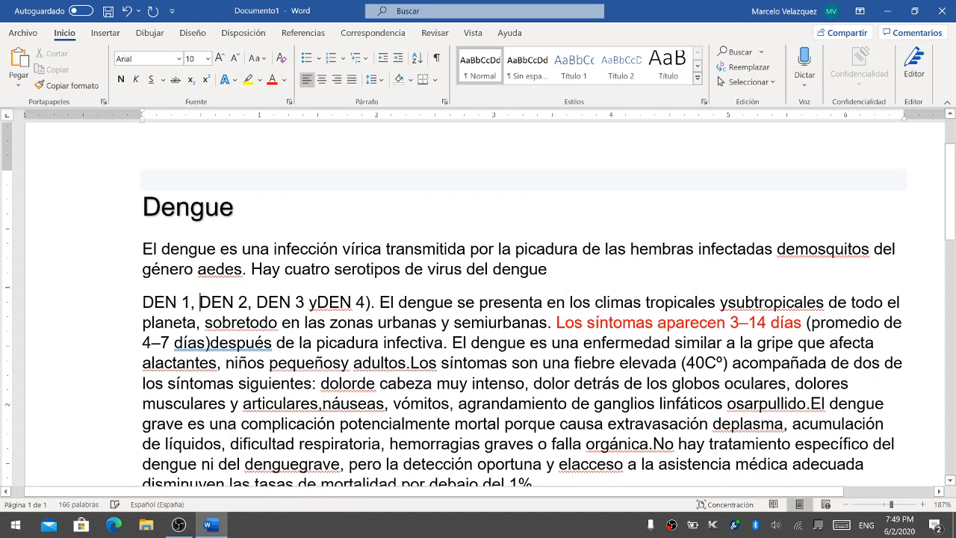
{"action": "key", "text": "BackSpace"}
{"action": "key", "text": "BackSpace"}
{"action": "key", "text": "Return"}
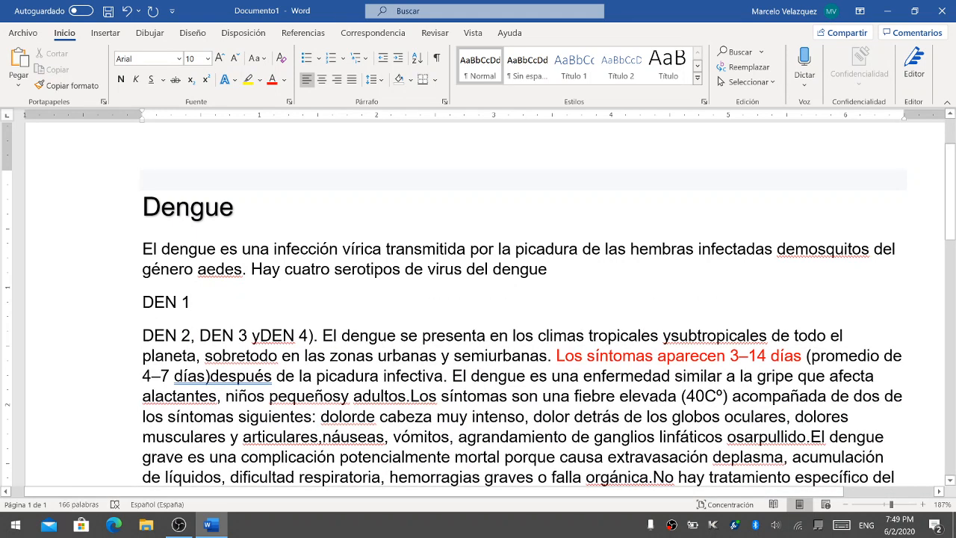
Split "DEN 2" and "DEN 3" into separate paragraphs, deleting the comma and the "y" between the items
{"action": "left_click", "coordinate": [199, 336]}
{"action": "key", "text": "BackSpace"}
{"action": "key", "text": "BackSpace"}
{"action": "key", "text": "Return"}
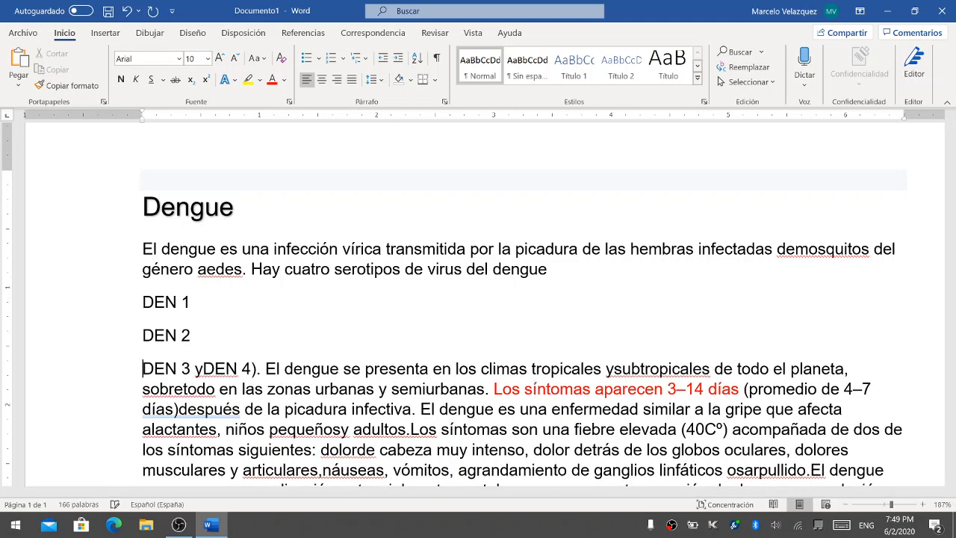
{"action": "left_click", "coordinate": [203, 369]}
{"action": "key", "text": "BackSpace"}
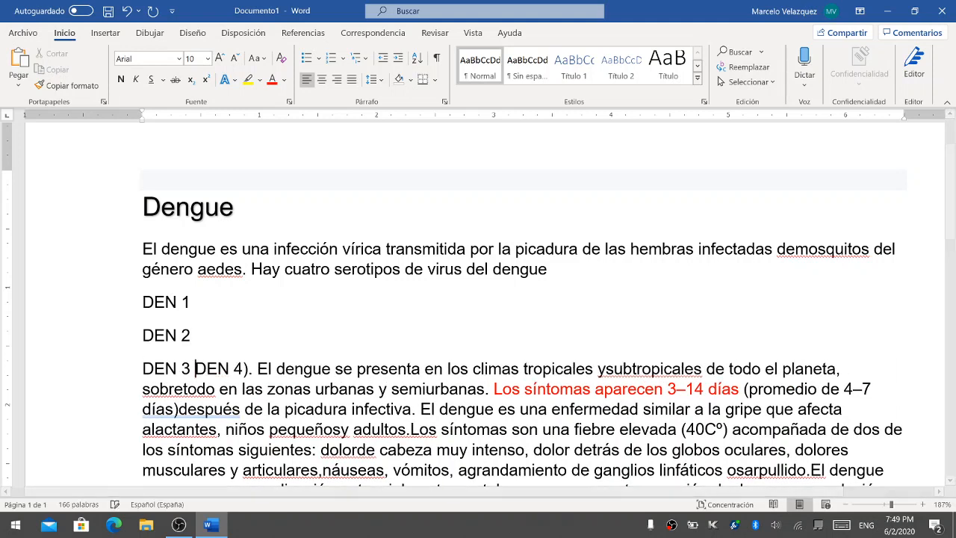
{"action": "key", "text": "Return"}
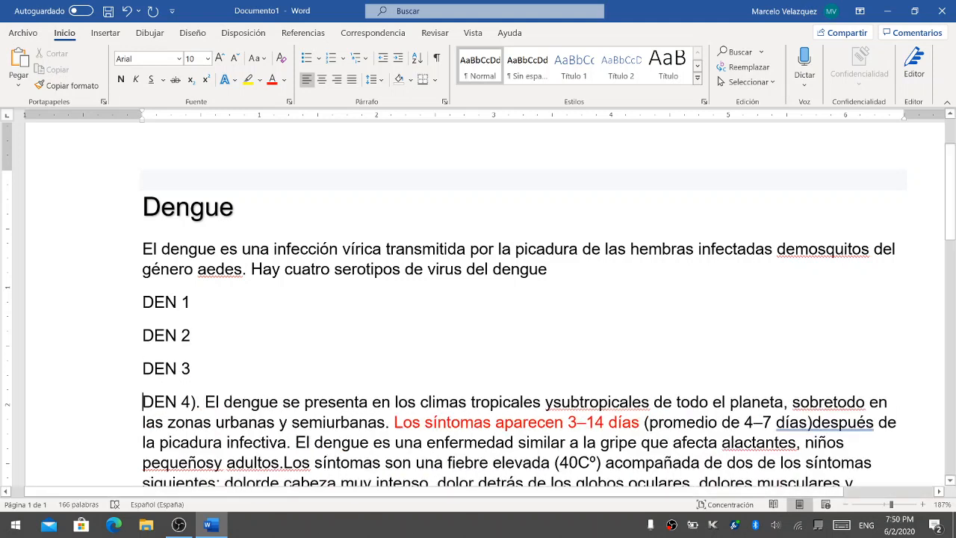
Separate "DEN 4" from "El dengue se presenta" with a paragraph break, deleting the closing parenthesis and period
{"action": "left_click", "coordinate": [196, 403]}
{"action": "key", "text": "BackSpace"}
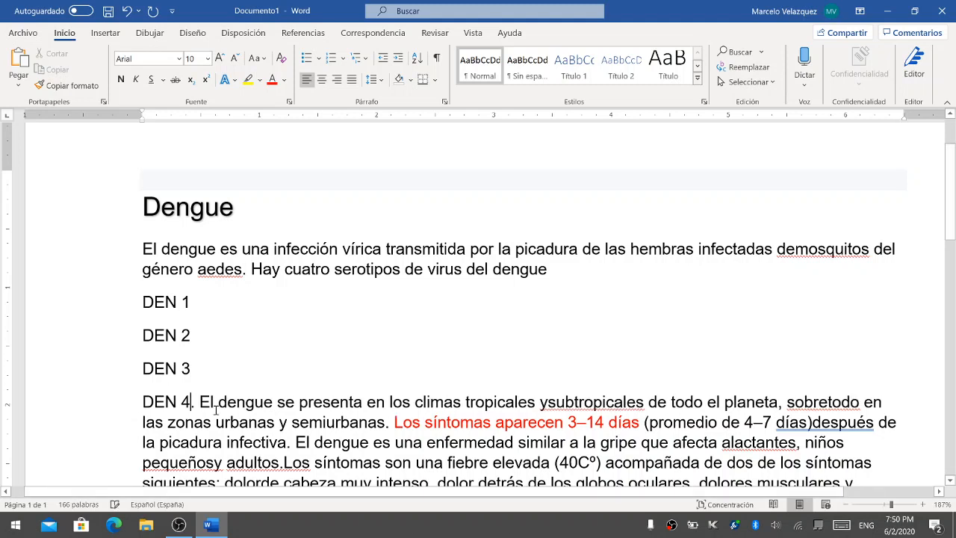
{"action": "key", "text": "Right"}
{"action": "key", "text": "Right"}
{"action": "key", "text": "BackSpace"}
{"action": "key", "text": "BackSpace"}
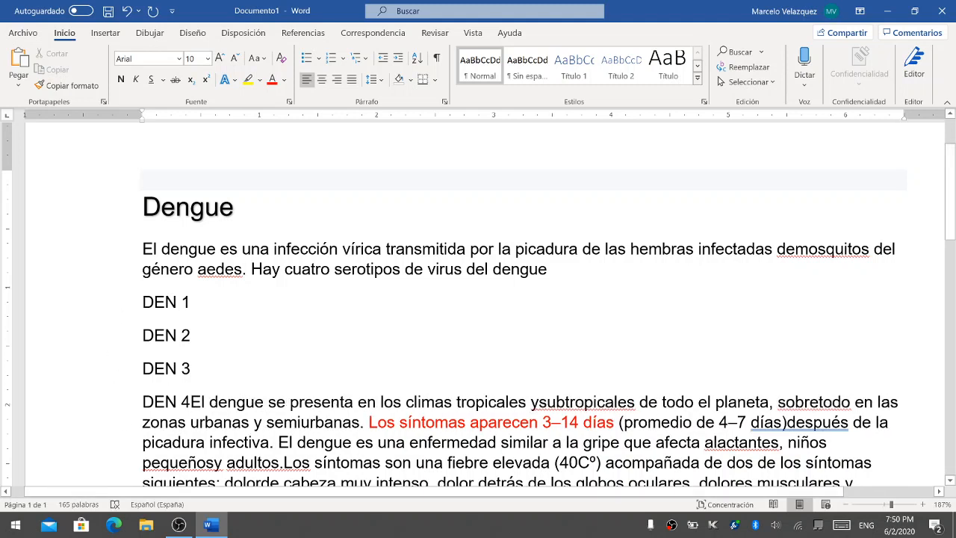
{"action": "key", "text": "Return"}
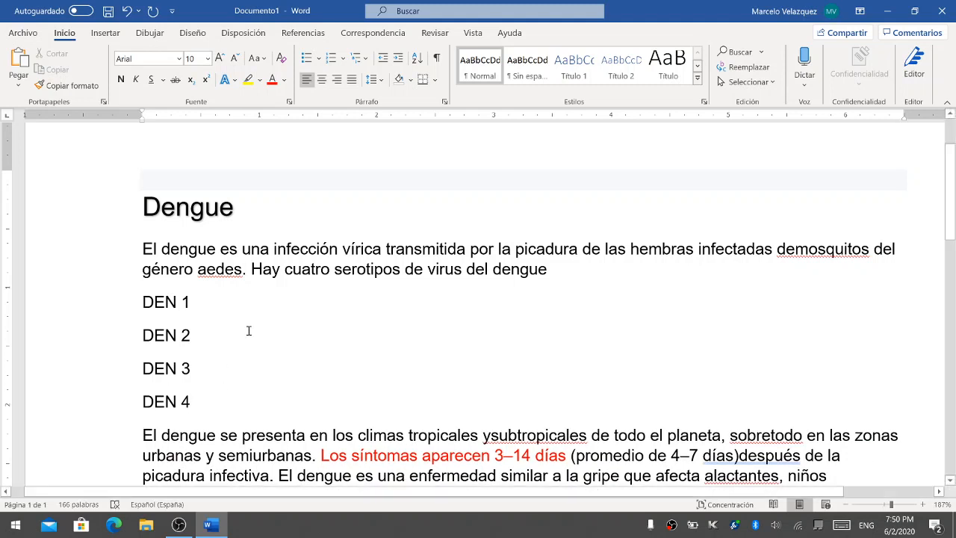
Format the DEN 1 to DEN 4 lines as a bulleted list and convert it to 1., 2., 3. numbering
{"action": "left_click_drag", "start_coordinate": [141, 302], "coordinate": [153, 303]}
{"action": "left_click", "coordinate": [192, 302]}
{"action": "left_click_drag", "start_coordinate": [144, 302], "coordinate": [263, 393]}
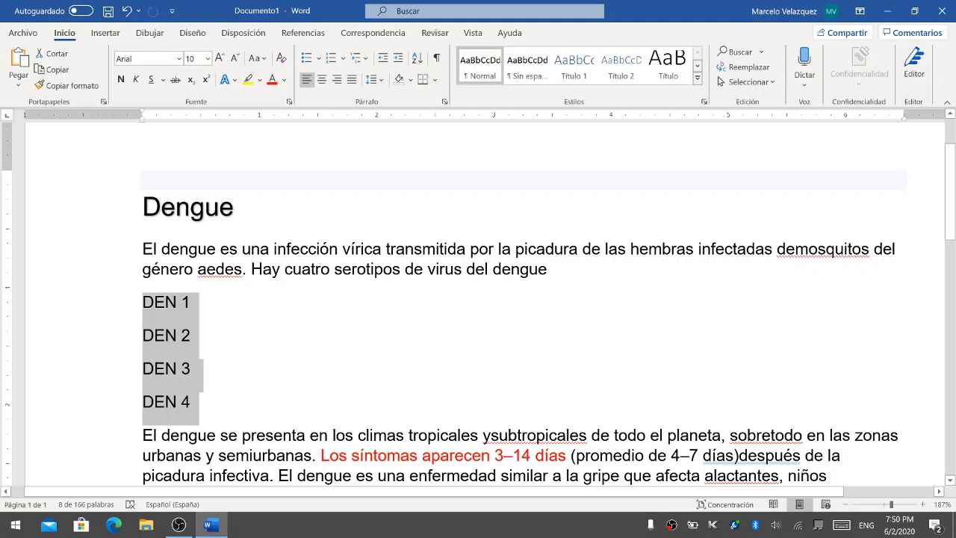
{"action": "left_click", "coordinate": [307, 63]}
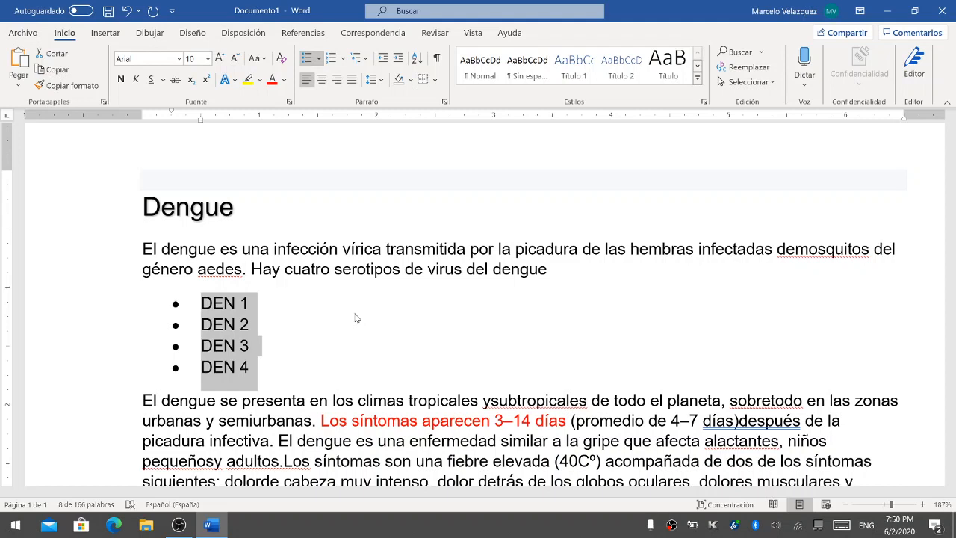
{"action": "left_click", "coordinate": [331, 59]}
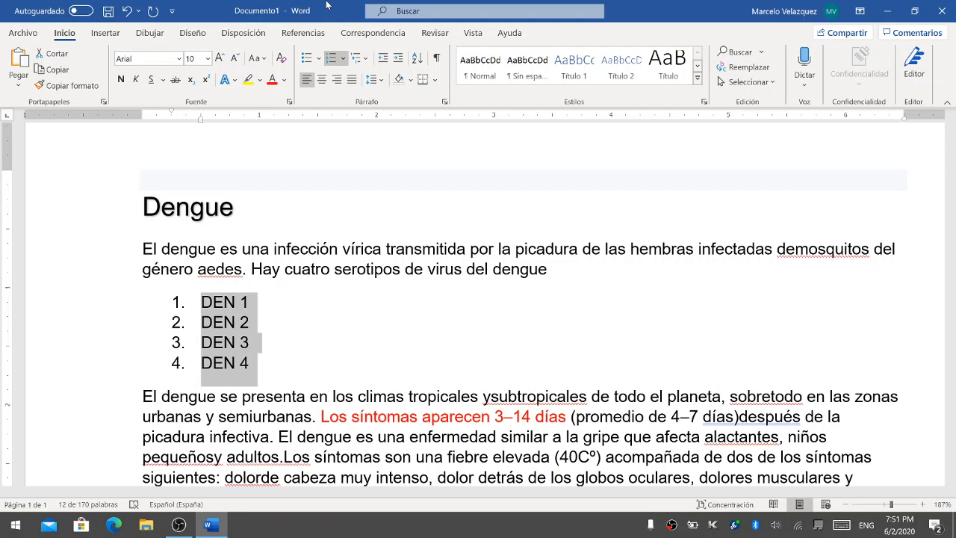
Change the DEN list's numbering format to a., b., c. and deselect the list
{"action": "left_click", "coordinate": [319, 59]}
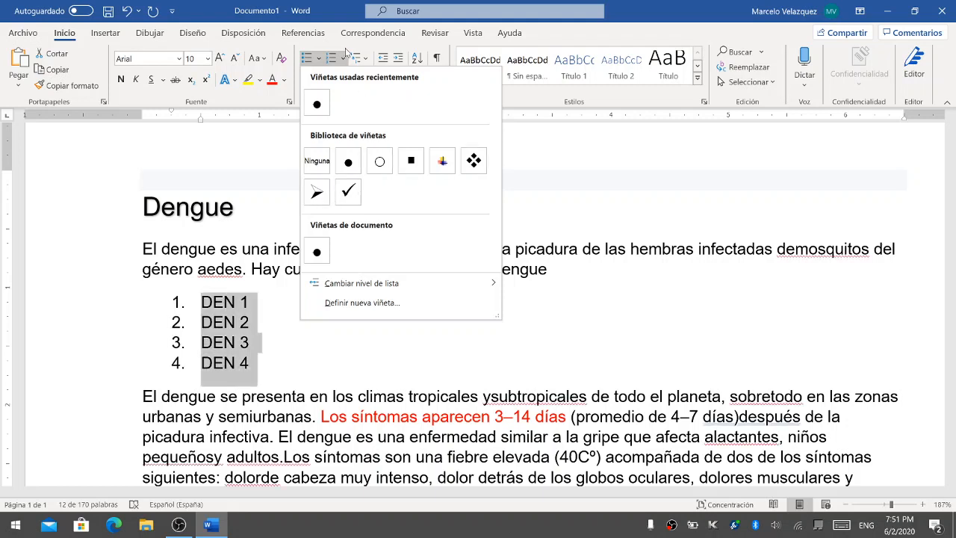
{"action": "left_click", "coordinate": [328, 18]}
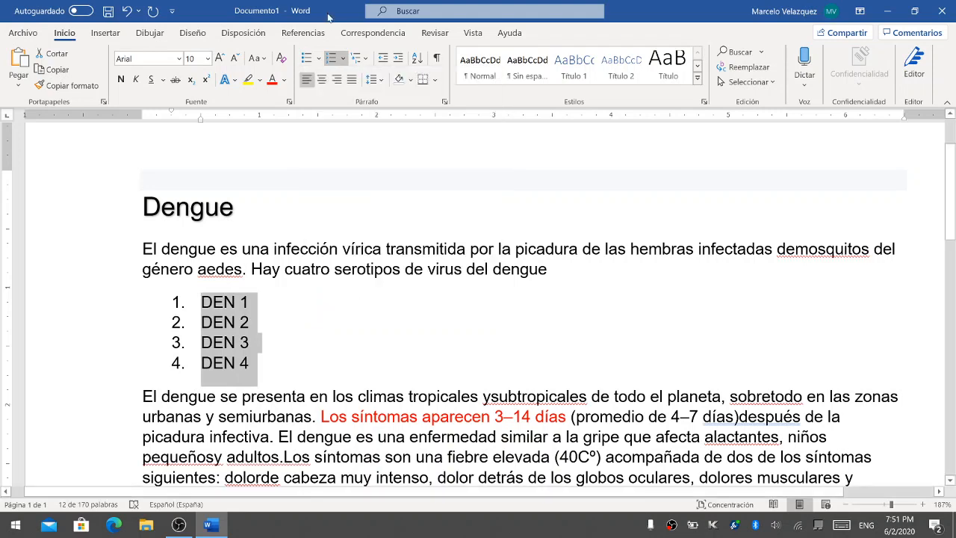
{"action": "left_click", "coordinate": [344, 59]}
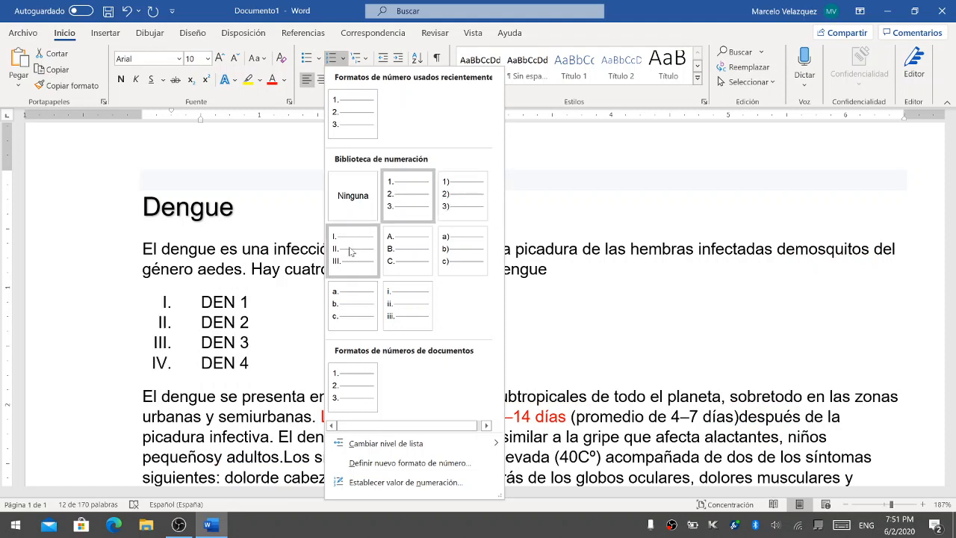
{"action": "left_click", "coordinate": [348, 320]}
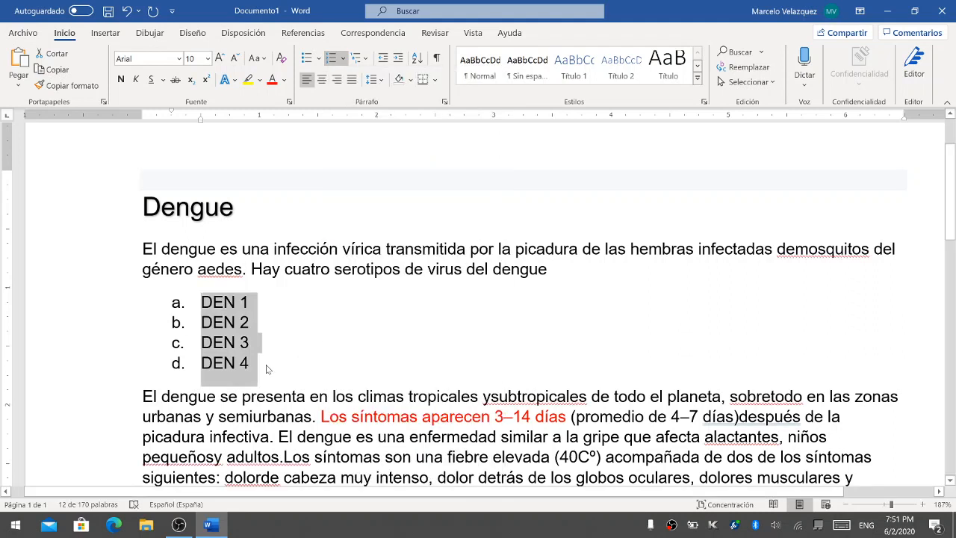
{"action": "left_click", "coordinate": [265, 370]}
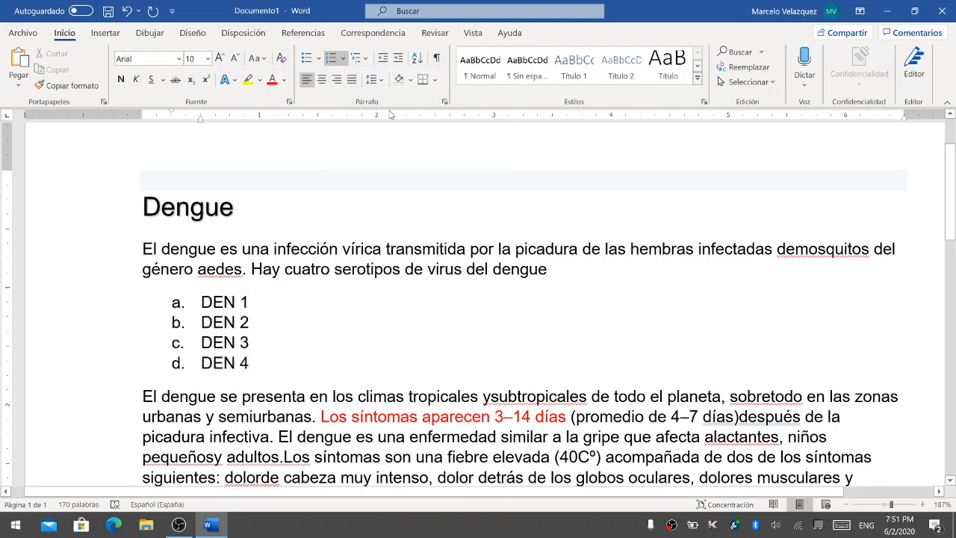
{"action": "left_click", "coordinate": [366, 63]}
{"action": "left_click", "coordinate": [368, 61]}
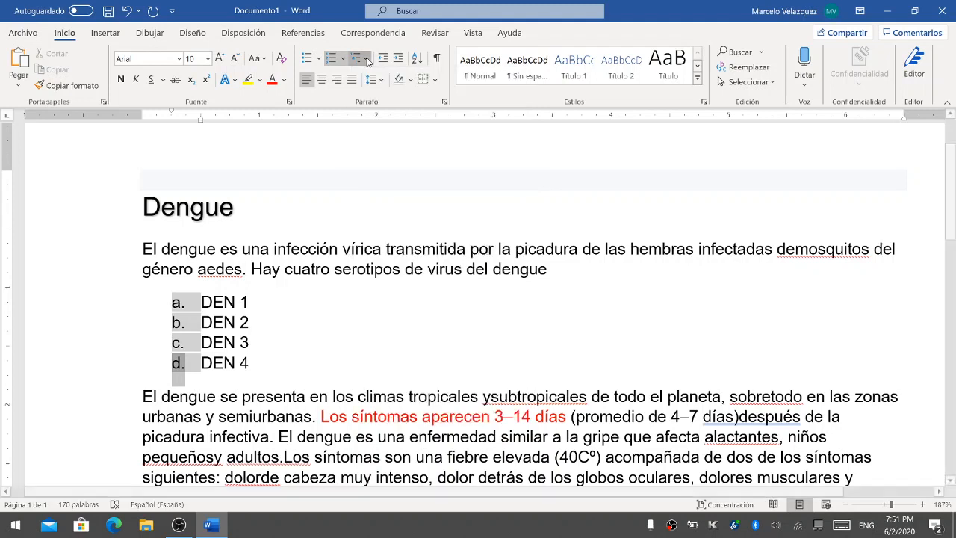
Add the list item "Hemorrágico" below DEN 1, switching the keyboard language to Spanish for the accent
{"action": "left_click", "coordinate": [236, 323]}
{"action": "left_click", "coordinate": [249, 302]}
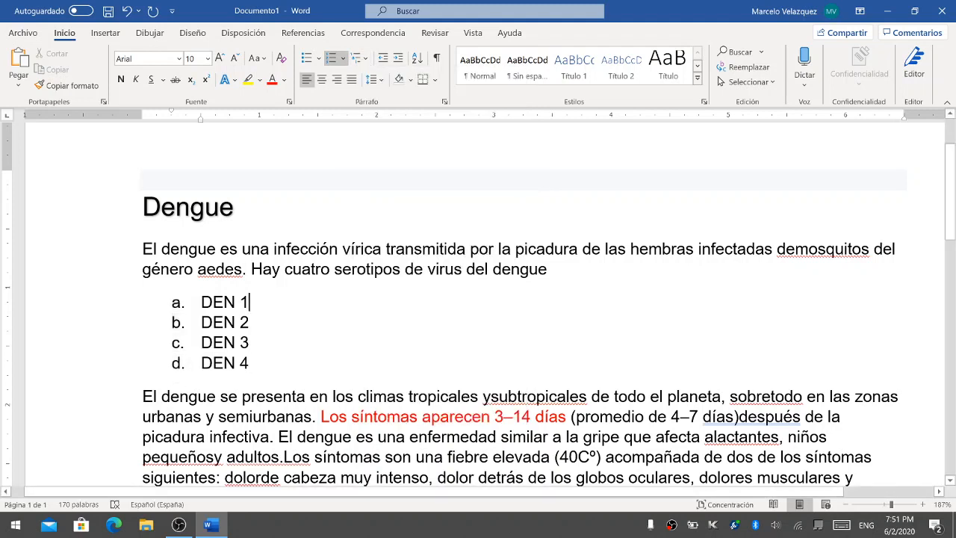
{"action": "key", "text": "Return"}
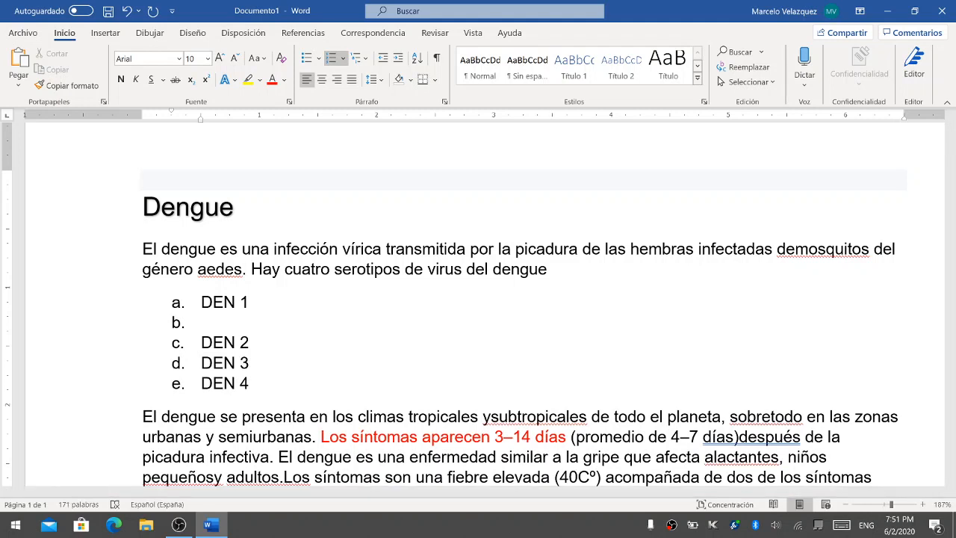
{"action": "type", "text": "Hemor"}
{"action": "key", "text": "BackSpace"}
{"action": "type", "text": "morr[agic"}
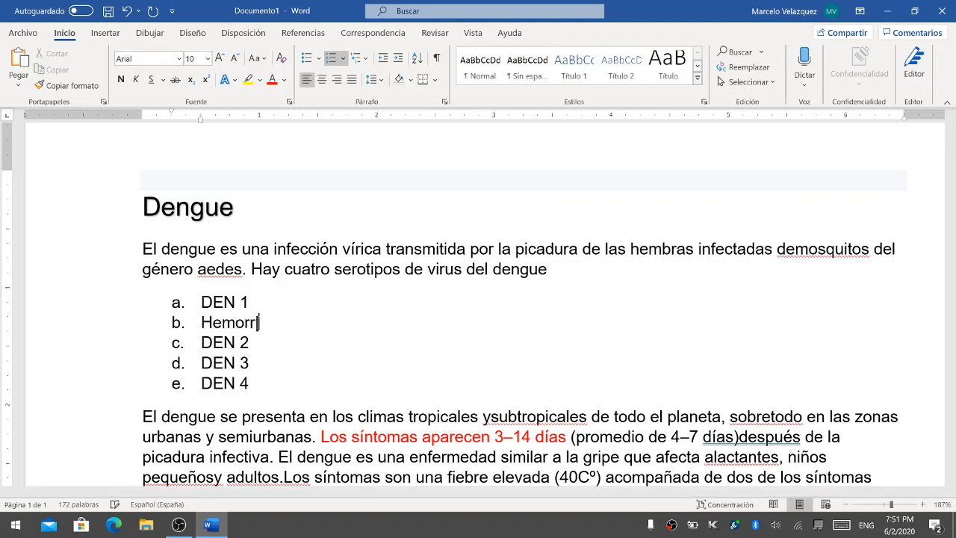
{"action": "key", "text": "BackSpace"}
{"action": "key", "text": "BackSpace"}
{"action": "key", "text": "BackSpace"}
{"action": "key", "text": "BackSpace"}
{"action": "key", "text": "BackSpace"}
{"action": "key", "text": "super+space"}
{"action": "type", "text": "ágico"}
Add the list item "No Hemorrágico" below "Hemorrágico"
{"action": "key", "text": "Return"}
{"action": "type", "text": "N"}
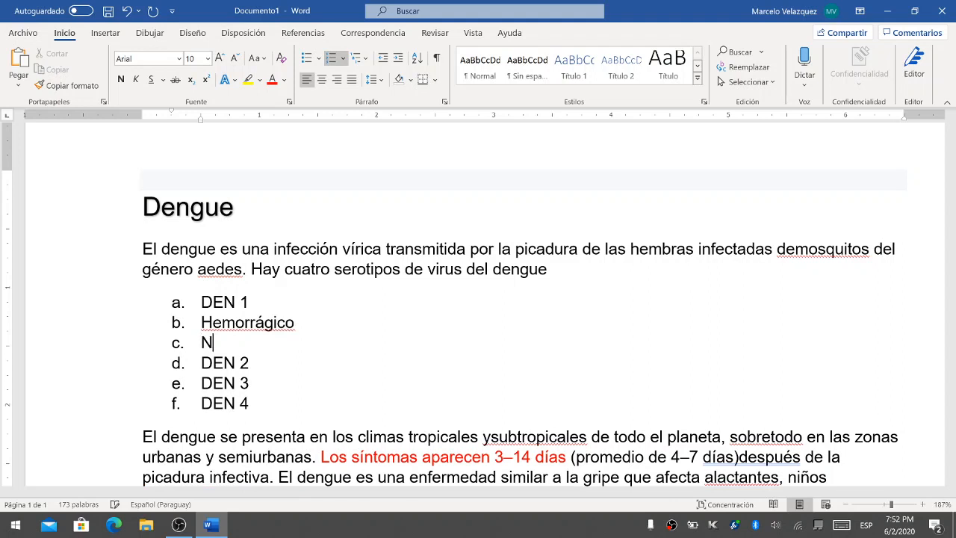
{"action": "type", "text": "o Hemorrágico"}
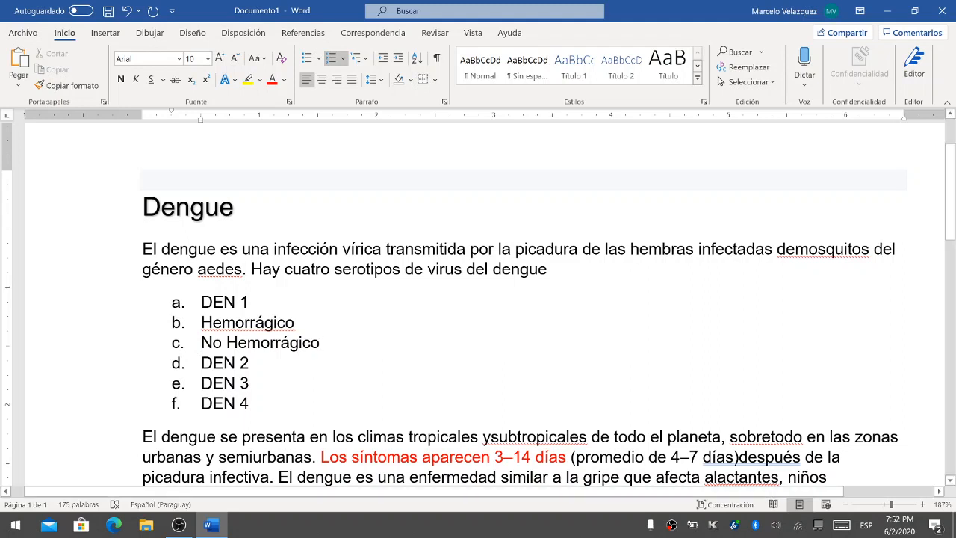
Apply the current multilevel list format to "Hemorrágico" and "No Hemorrágico" and demote both to sub-items of DEN 1
{"action": "left_click_drag", "start_coordinate": [201, 322], "coordinate": [327, 343]}
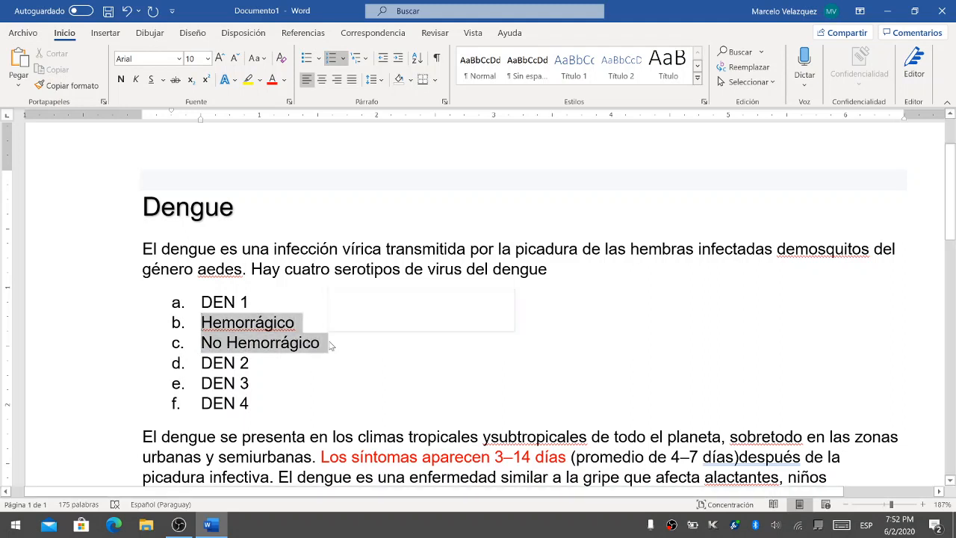
{"action": "left_click", "coordinate": [364, 59]}
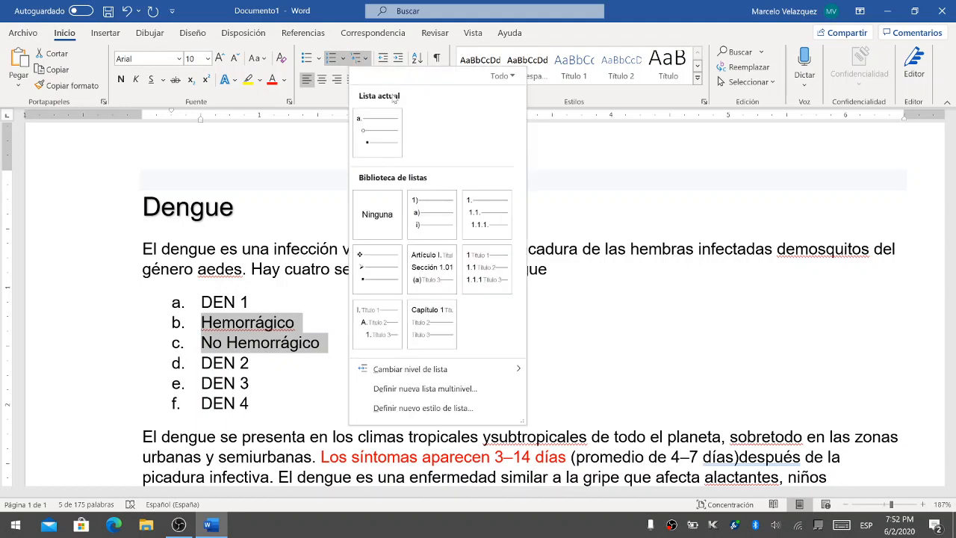
{"action": "left_click", "coordinate": [397, 132]}
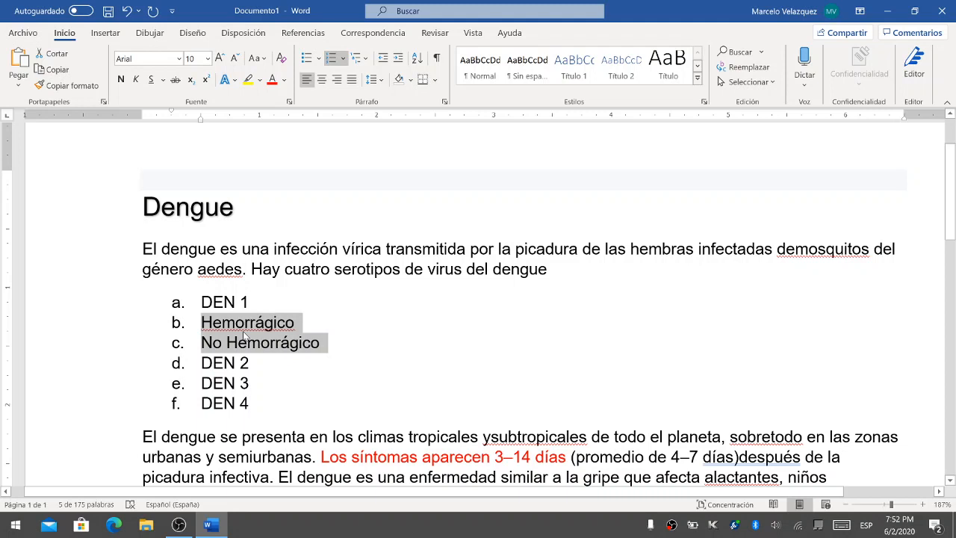
{"action": "key", "text": "Tab"}
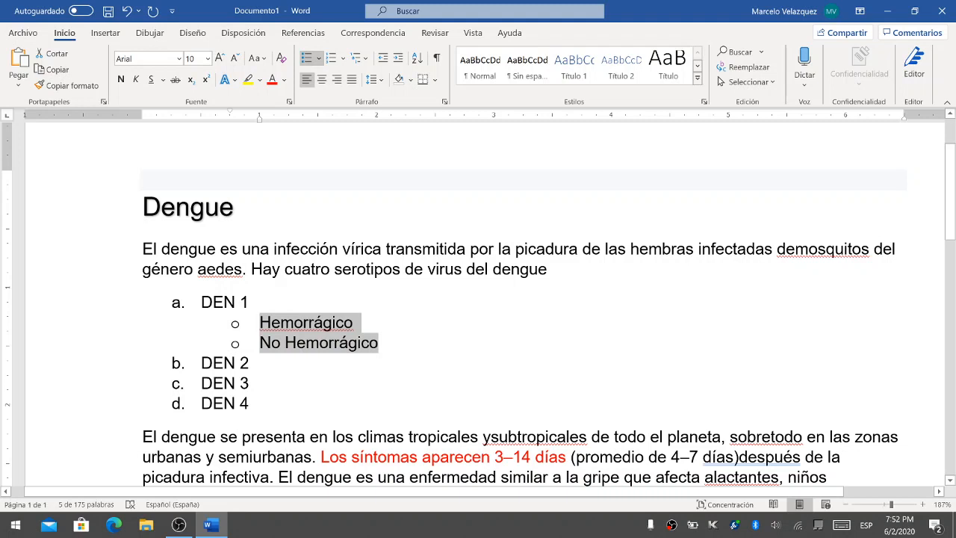
Try a one-level left indent and a first-line indent on the opening paragraph, removing each one again
{"action": "left_click", "coordinate": [251, 403]}
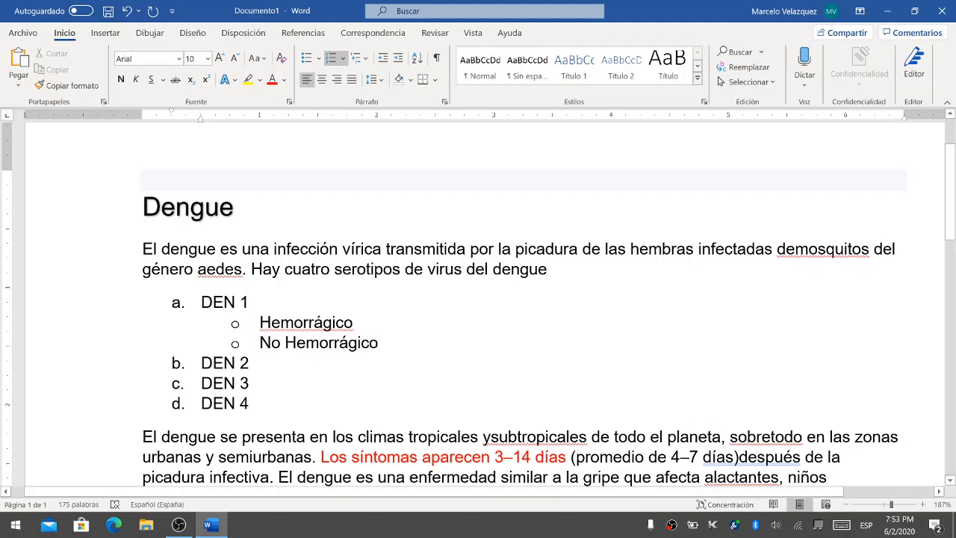
{"action": "left_click", "coordinate": [143, 249]}
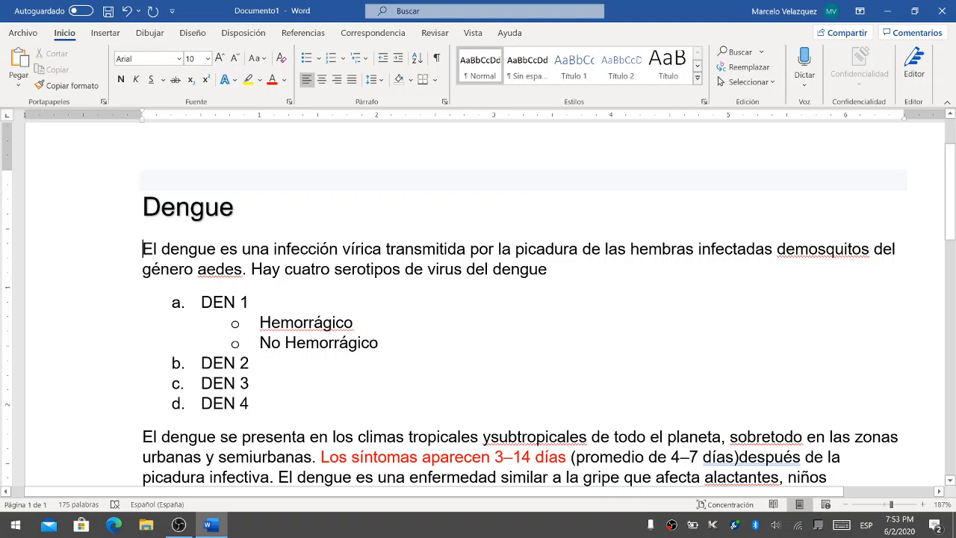
{"action": "left_click", "coordinate": [400, 60]}
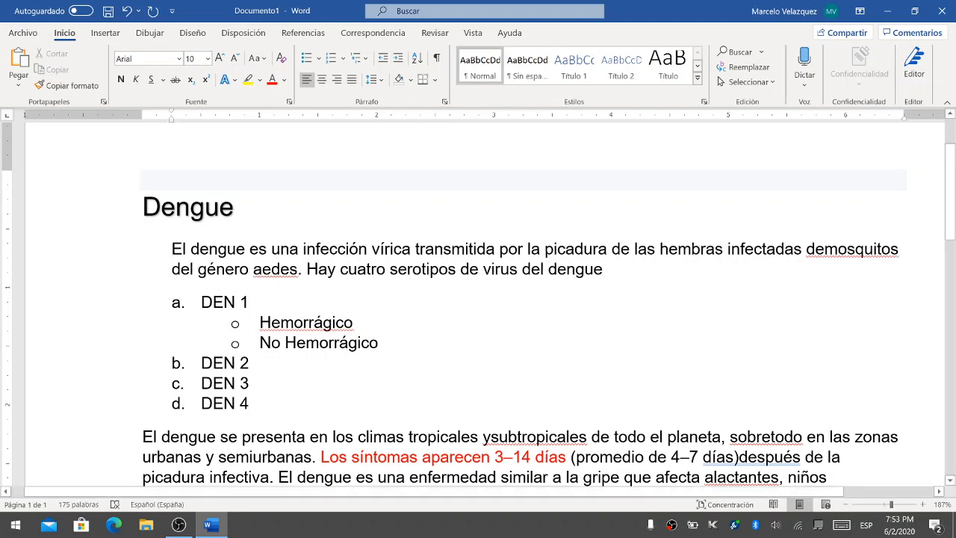
{"action": "left_click", "coordinate": [385, 60]}
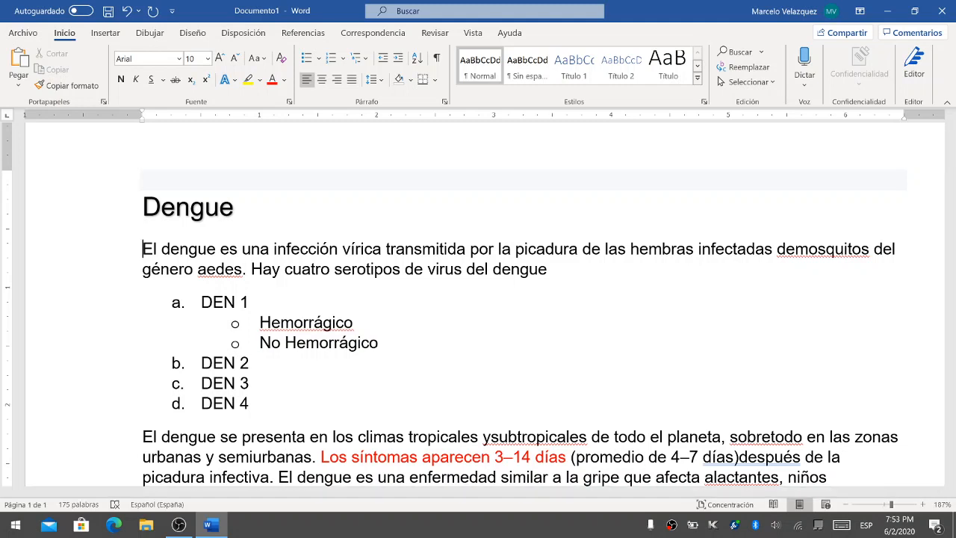
{"action": "key", "text": "Tab"}
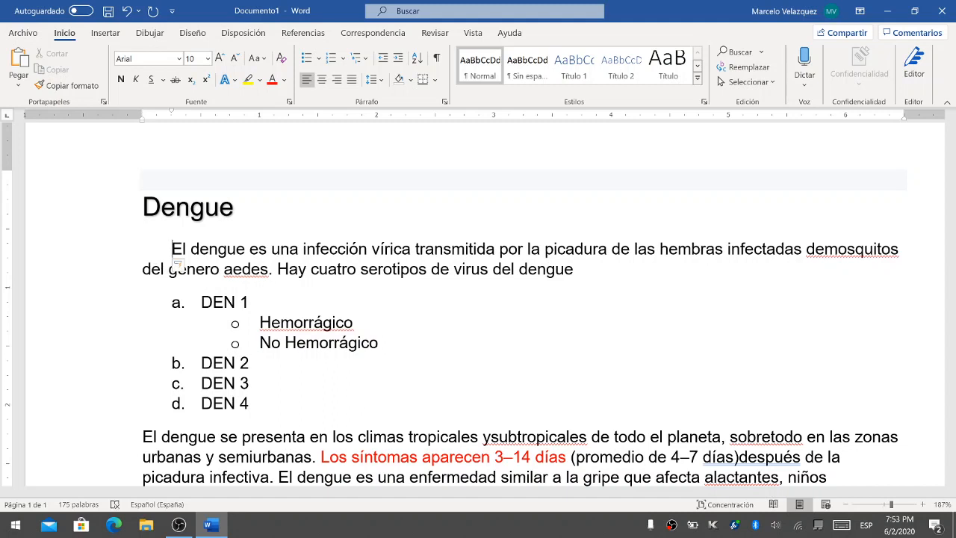
{"action": "key", "text": "BackSpace"}
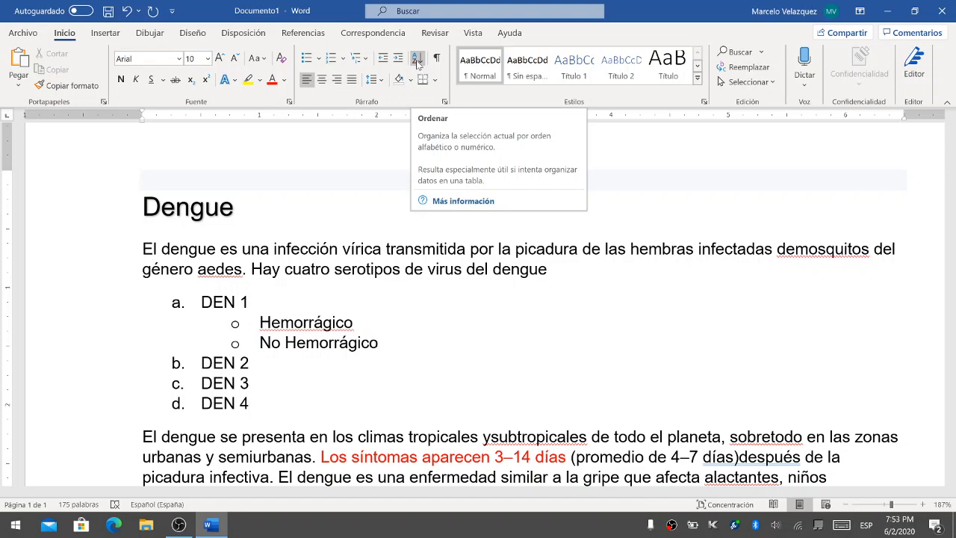
Show the paragraph marks and other hidden formatting symbols, and look through the whole document with them
{"action": "left_click", "coordinate": [250, 403]}
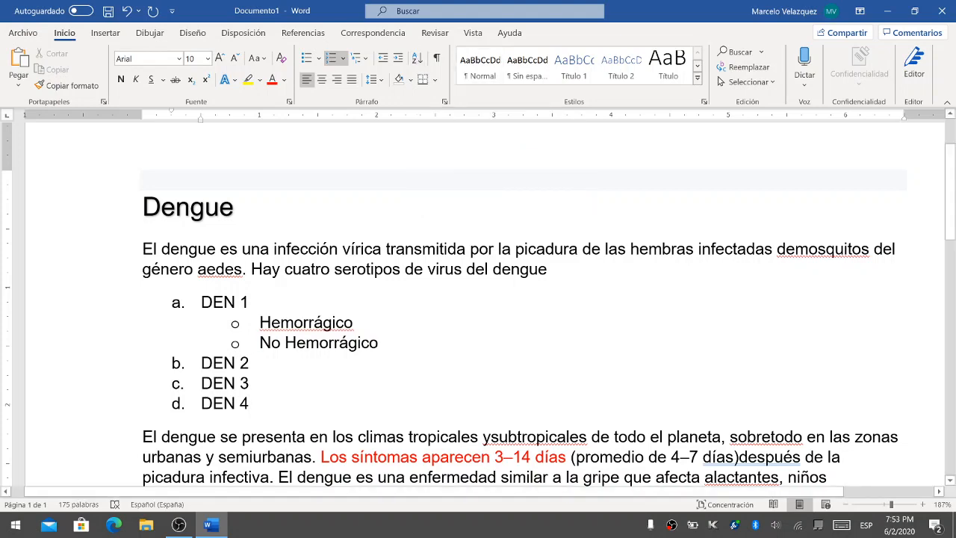
{"action": "scroll", "coordinate": [478, 299], "scroll_direction": "down", "scroll_amount": 5}
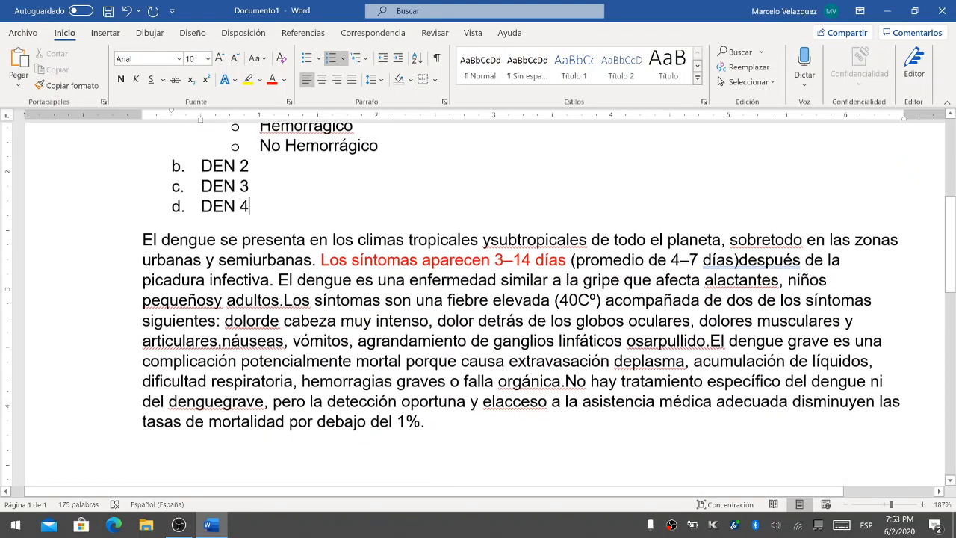
{"action": "scroll", "coordinate": [478, 299], "scroll_direction": "down", "scroll_amount": 1}
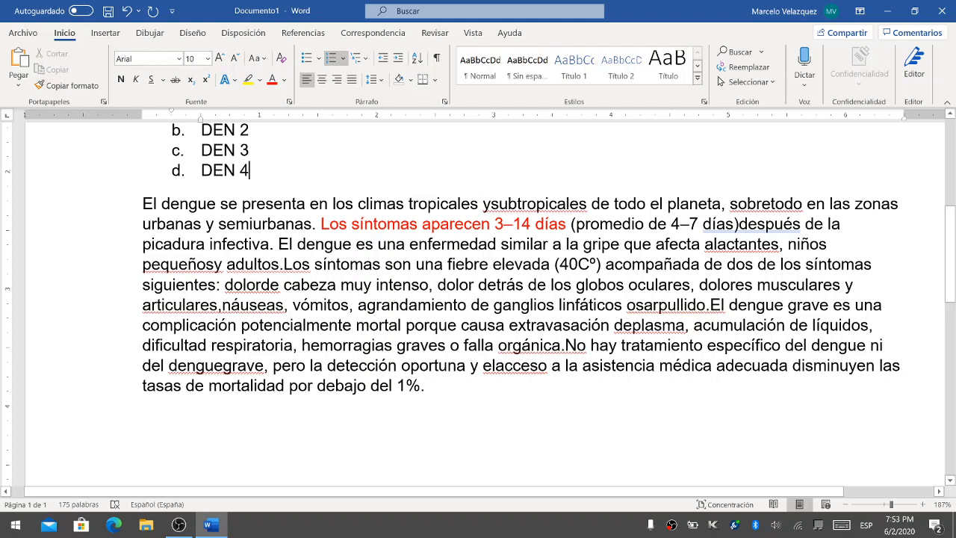
{"action": "scroll", "coordinate": [478, 298], "scroll_direction": "up", "scroll_amount": 8}
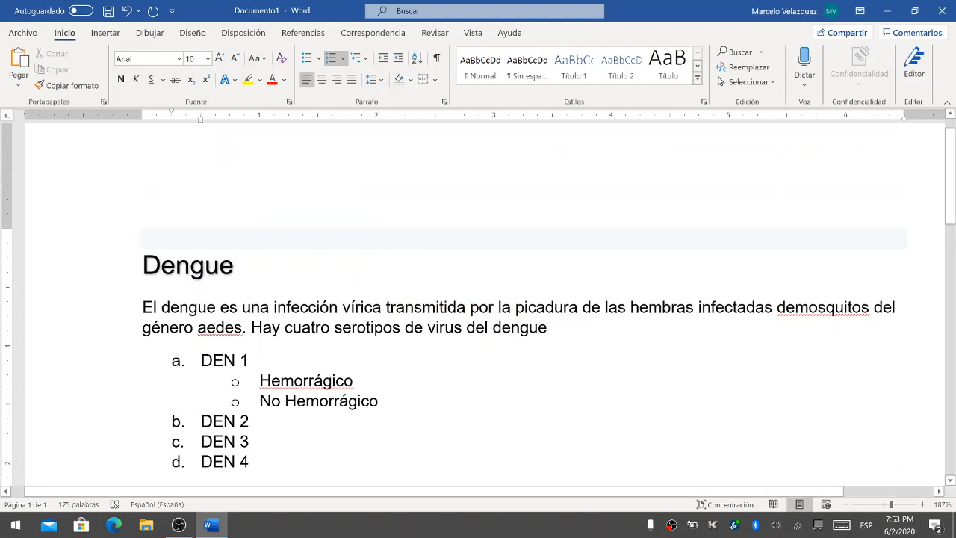
{"action": "left_click", "coordinate": [437, 59]}
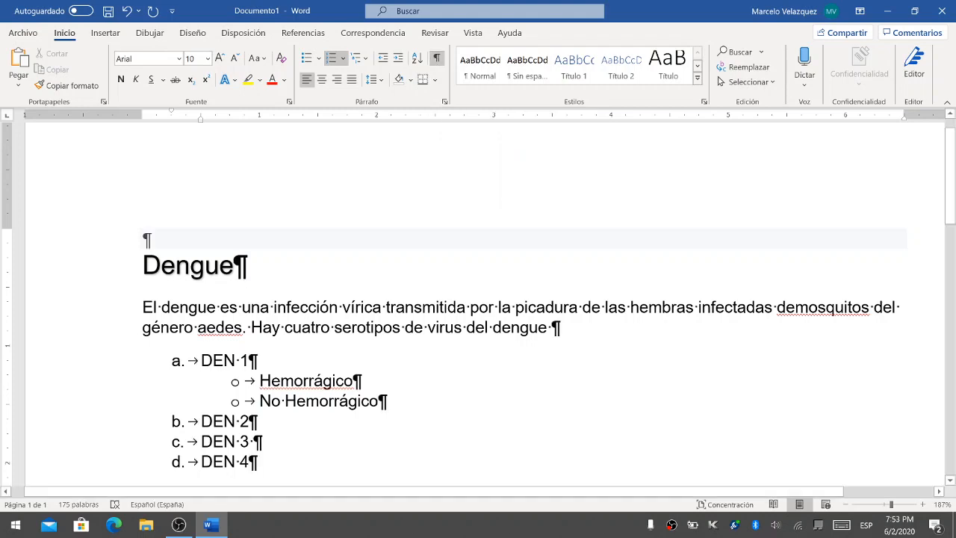
{"action": "scroll", "coordinate": [523, 299], "scroll_direction": "down", "scroll_amount": 3}
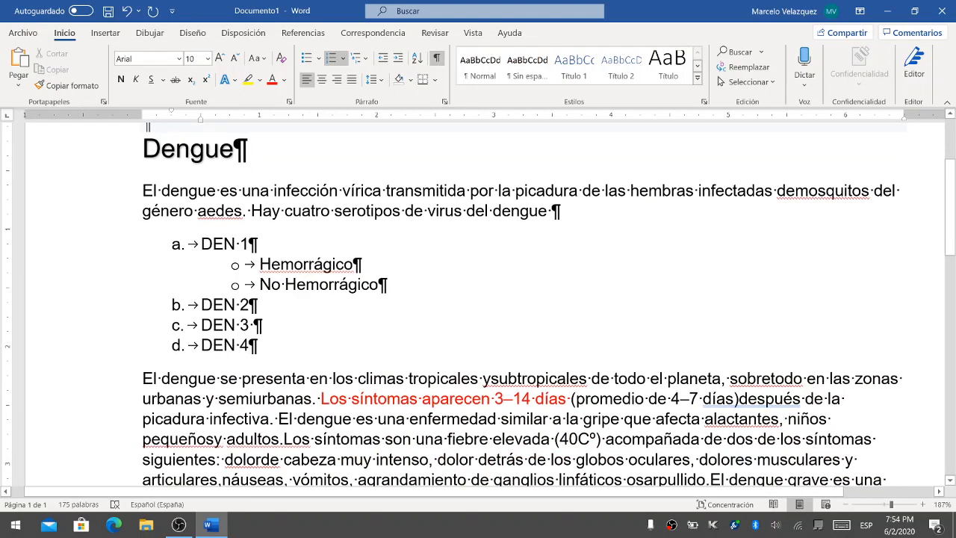
{"action": "scroll", "coordinate": [523, 299], "scroll_direction": "down", "scroll_amount": 6}
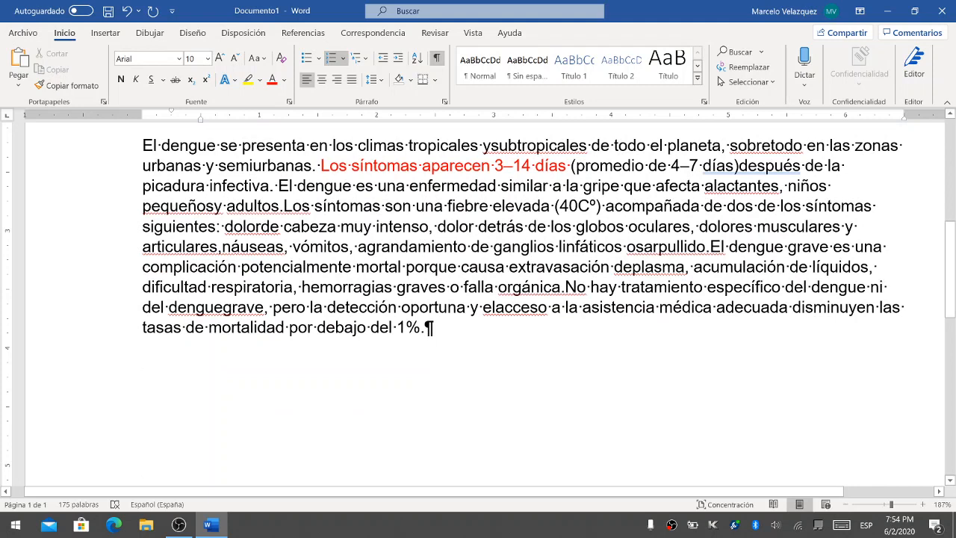
{"action": "scroll", "coordinate": [833, 307], "scroll_direction": "up", "scroll_amount": 9}
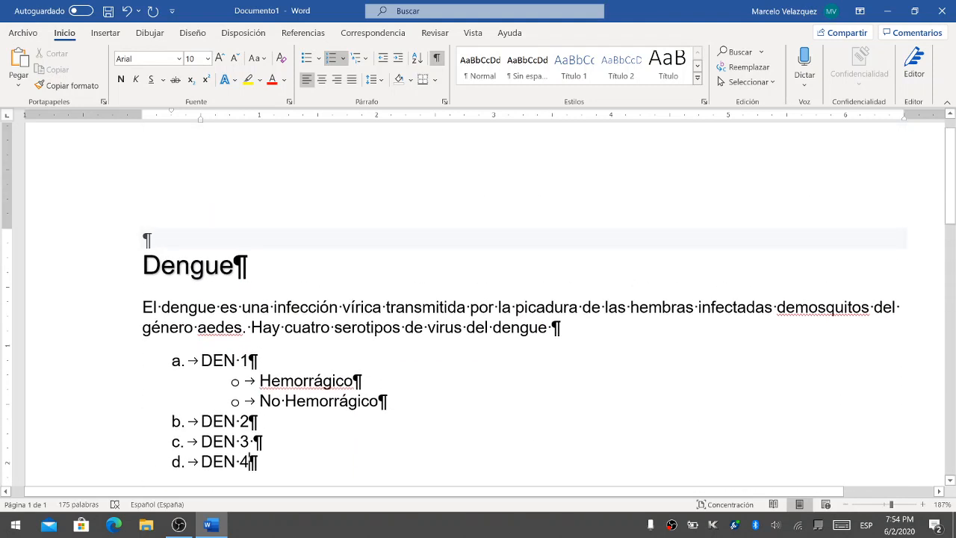
Select the paragraph mark after the Dengue title and the space mark between "infección" and "vírica", and hide the formatting symbols again
{"action": "left_click", "coordinate": [236, 265]}
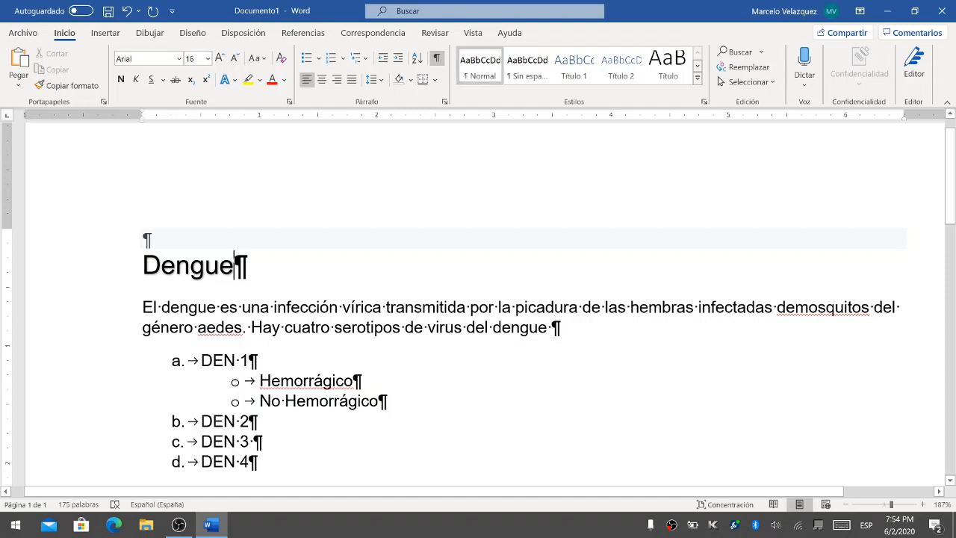
{"action": "left_click_drag", "start_coordinate": [235, 265], "coordinate": [249, 267]}
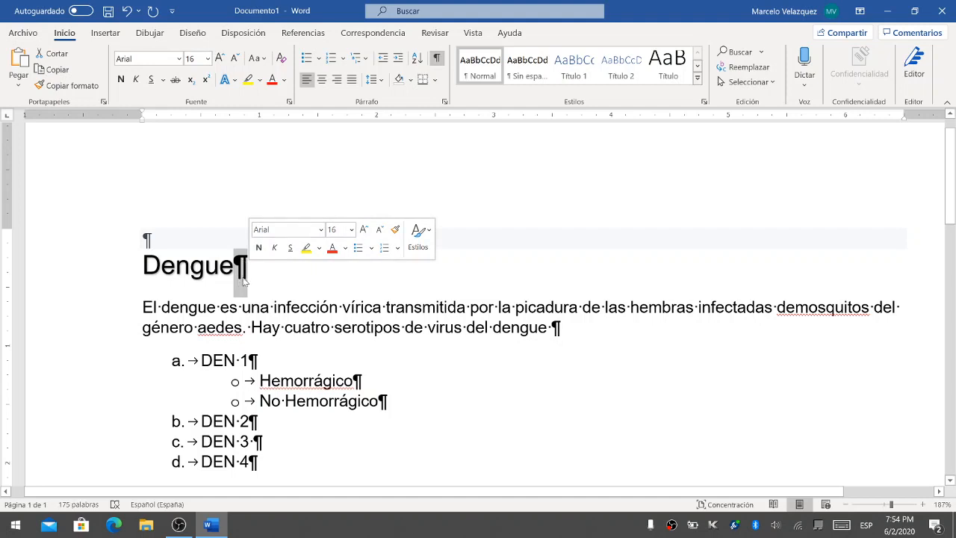
{"action": "left_click", "coordinate": [286, 328]}
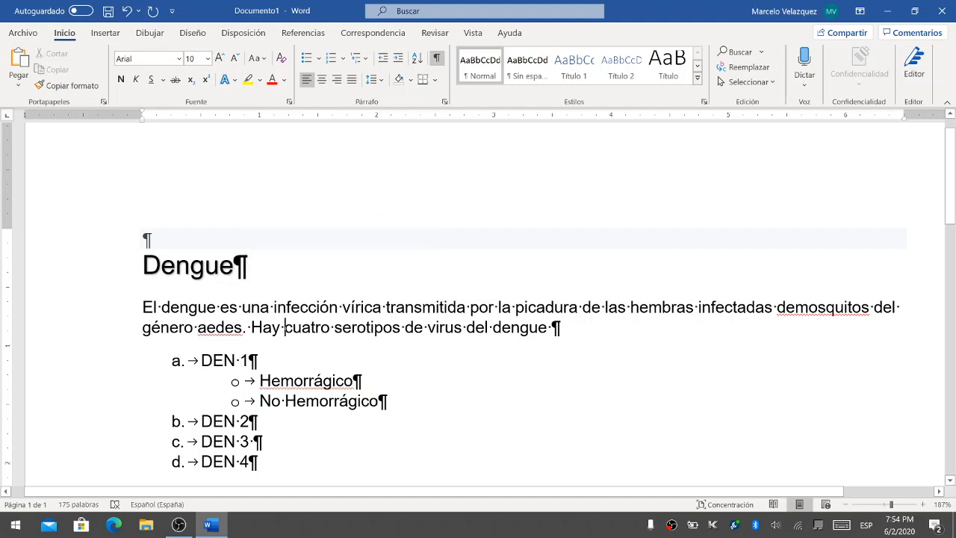
{"action": "left_click_drag", "start_coordinate": [343, 307], "coordinate": [338, 307]}
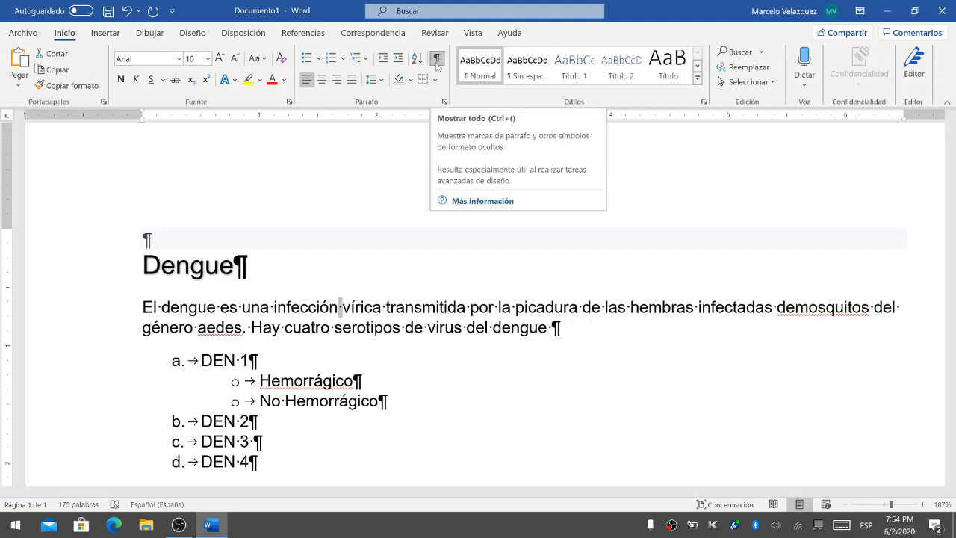
{"action": "left_click", "coordinate": [437, 59]}
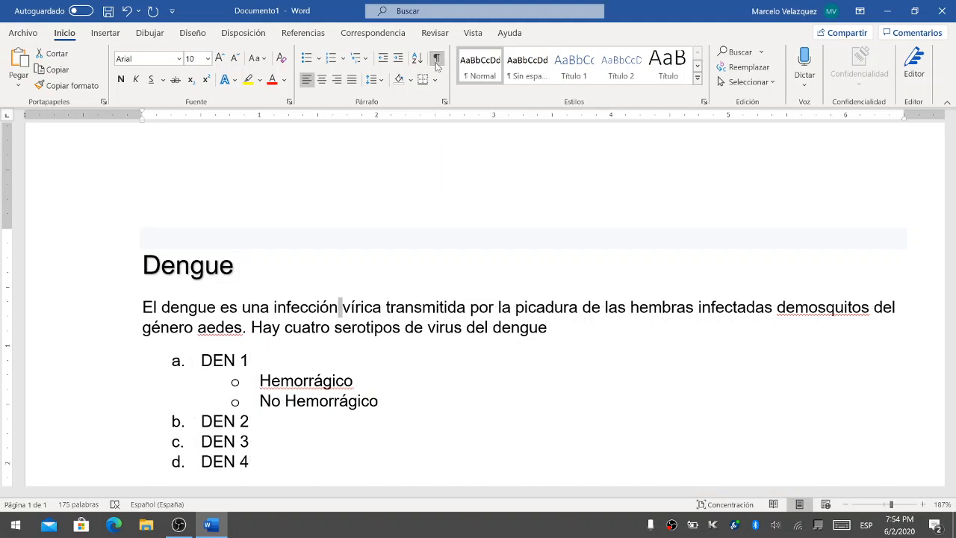
{"action": "left_click", "coordinate": [367, 328]}
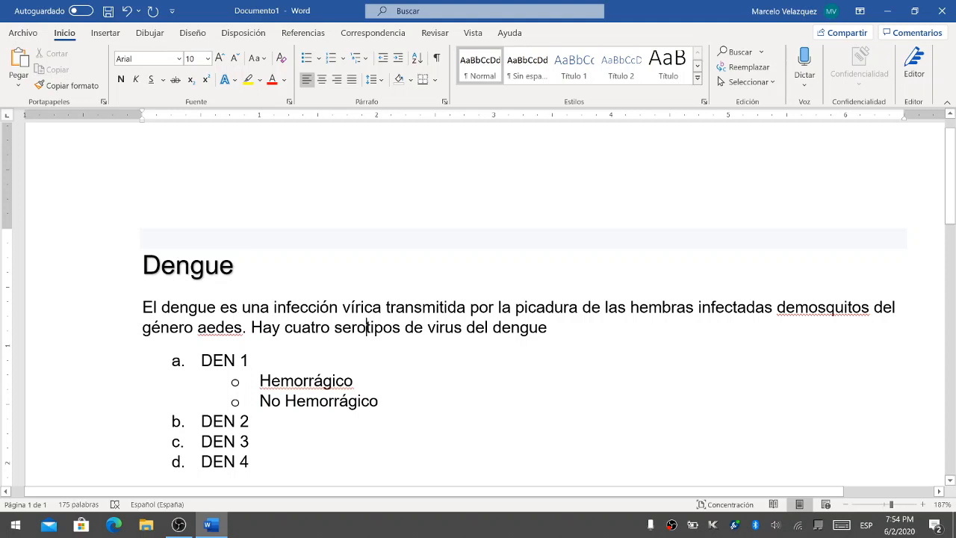
Center the title "Dengue" and deselect it
{"action": "scroll", "coordinate": [366, 314], "scroll_direction": "down", "scroll_amount": 1}
{"action": "scroll", "coordinate": [366, 313], "scroll_direction": "up", "scroll_amount": 3}
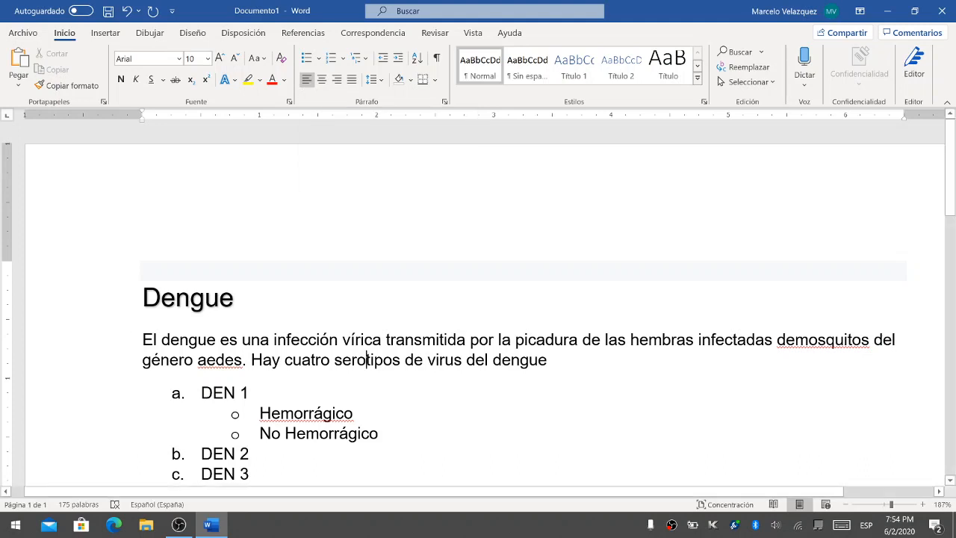
{"action": "left_click_drag", "start_coordinate": [144, 300], "coordinate": [243, 299]}
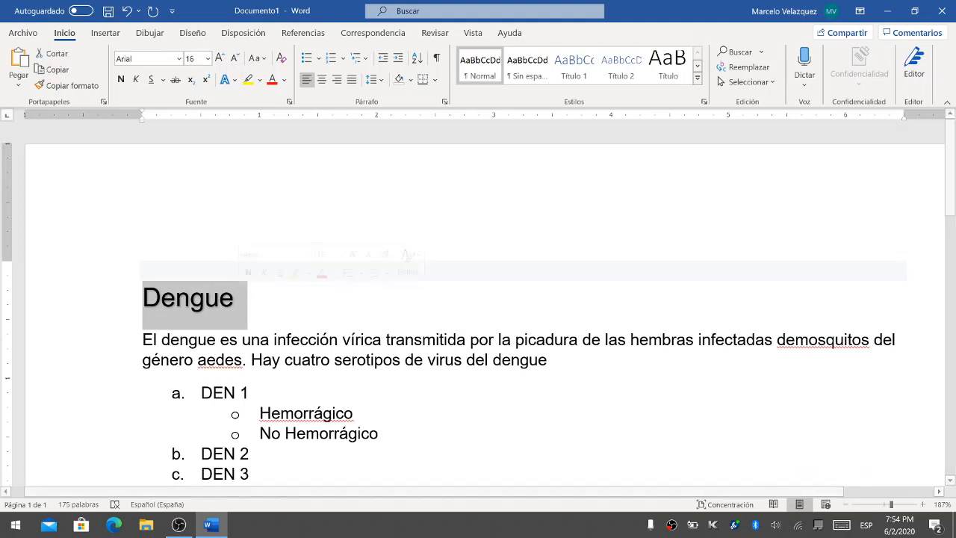
{"action": "left_click", "coordinate": [323, 80]}
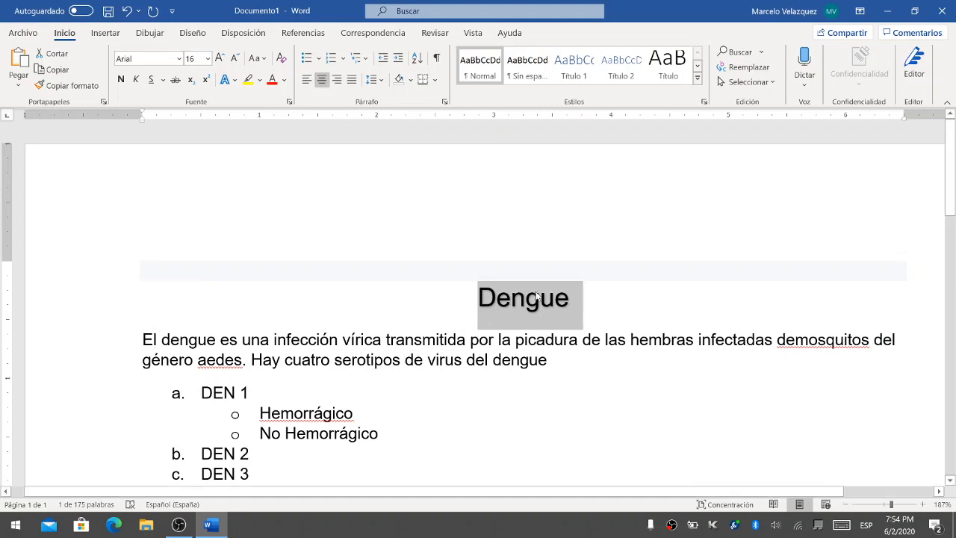
{"action": "scroll", "coordinate": [530, 297], "scroll_direction": "down", "scroll_amount": 6, "text": "ctrl"}
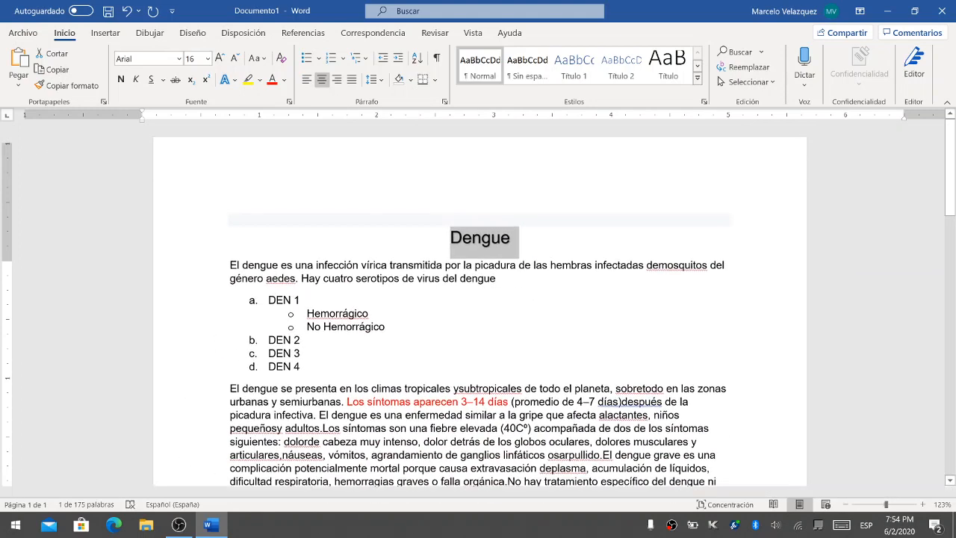
{"action": "left_click", "coordinate": [499, 278]}
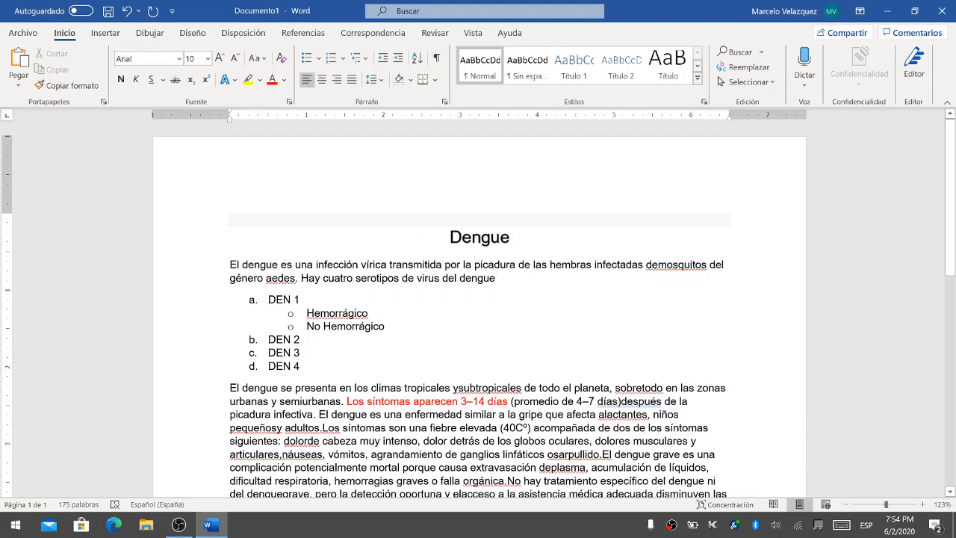
Align the title "Dengue" to the left margin, switch it to right alignment, and deselect it
{"action": "left_click_drag", "start_coordinate": [481, 237], "coordinate": [523, 237]}
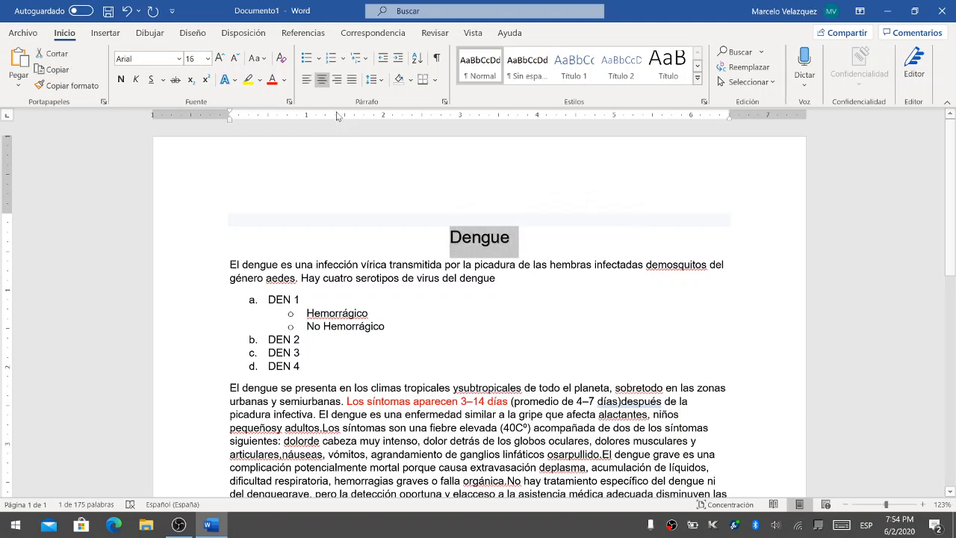
{"action": "left_click", "coordinate": [306, 85]}
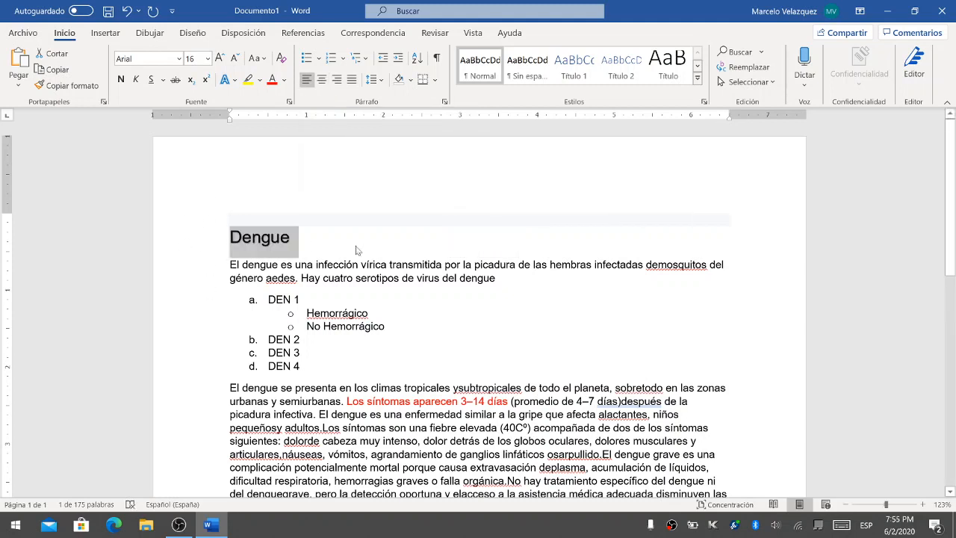
{"action": "left_click", "coordinate": [337, 85]}
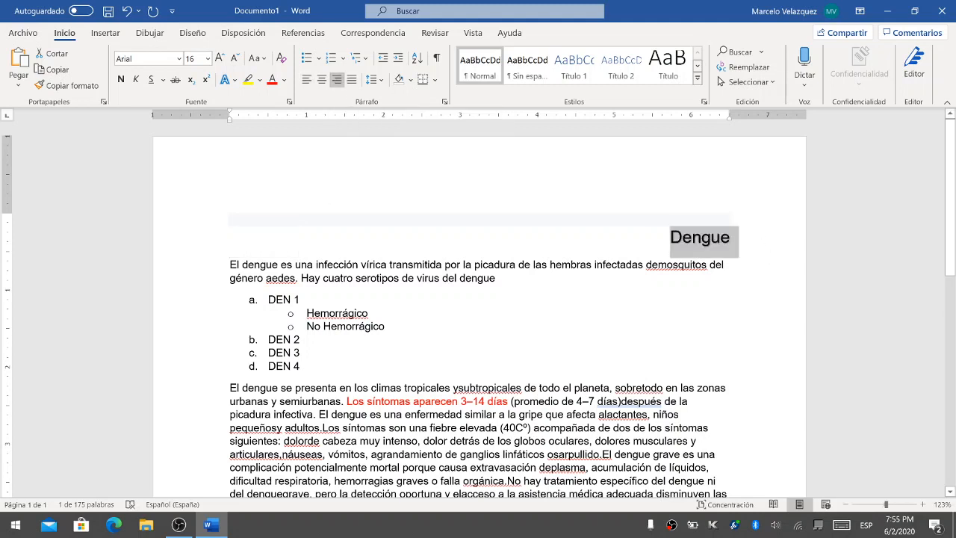
{"action": "left_click", "coordinate": [626, 388]}
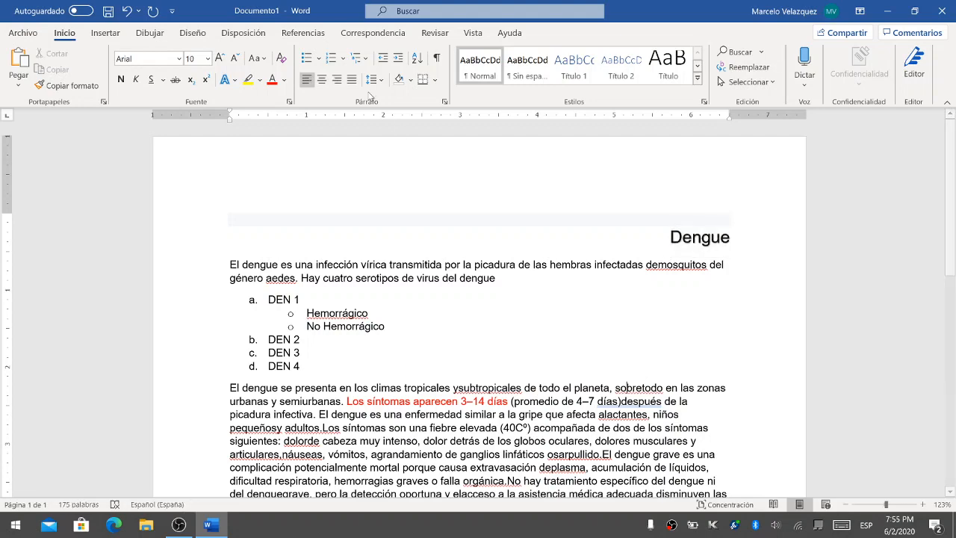
Justify the long paragraph below the list, starting with "El dengue se presenta en los climas tropicales"
{"action": "scroll", "coordinate": [400, 151], "scroll_direction": "down", "scroll_amount": 3}
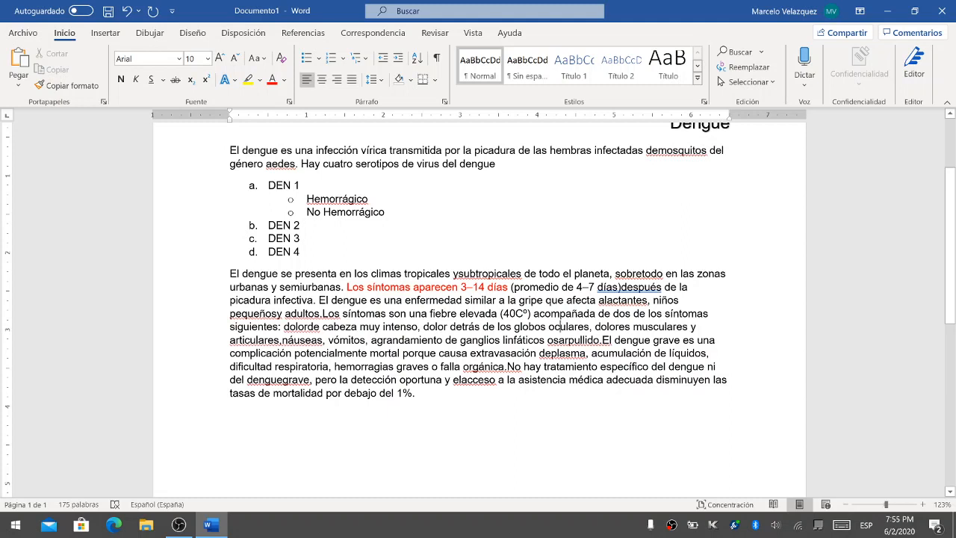
{"action": "left_click_drag", "start_coordinate": [231, 273], "coordinate": [418, 404]}
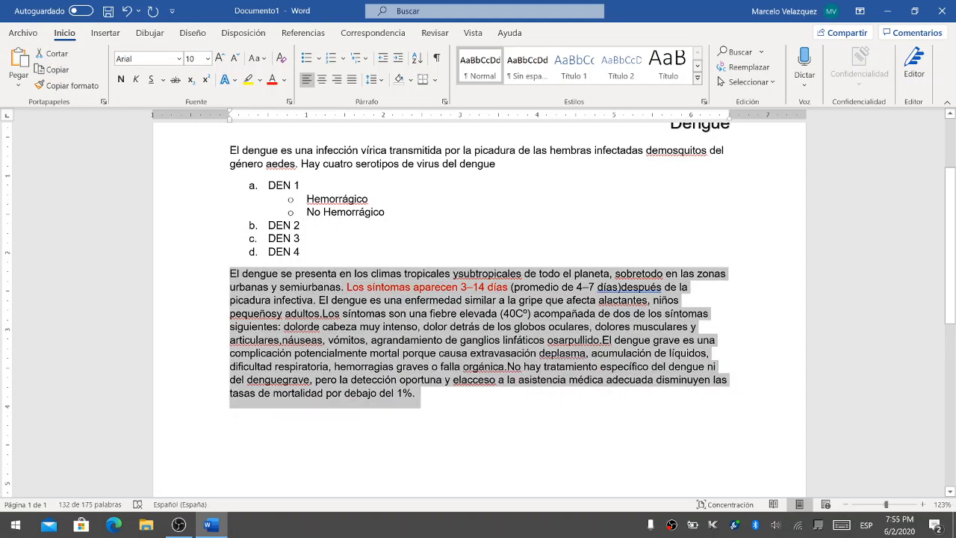
{"action": "left_click", "coordinate": [352, 79]}
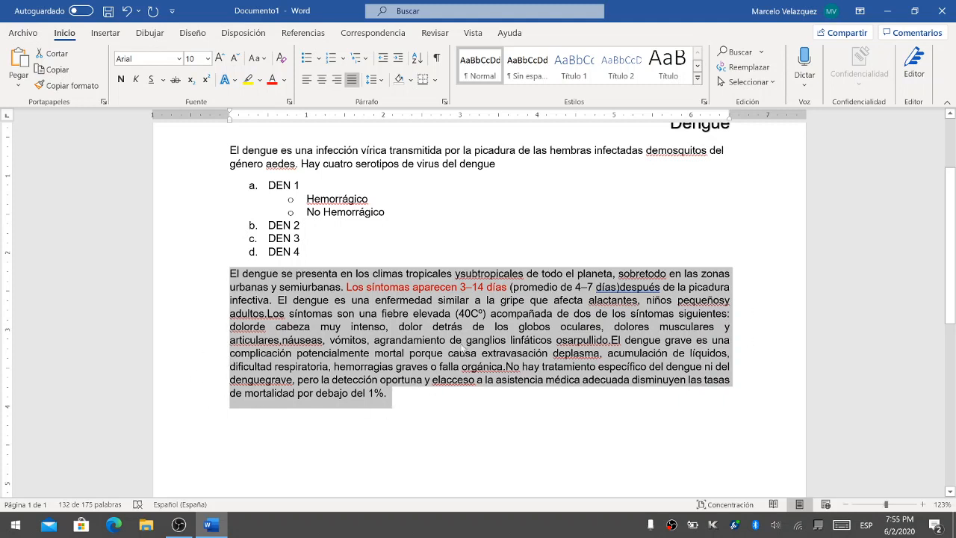
Set the line spacing of the selected long paragraph below the list to 2.0
{"action": "scroll", "coordinate": [462, 338], "scroll_direction": "up", "scroll_amount": 3}
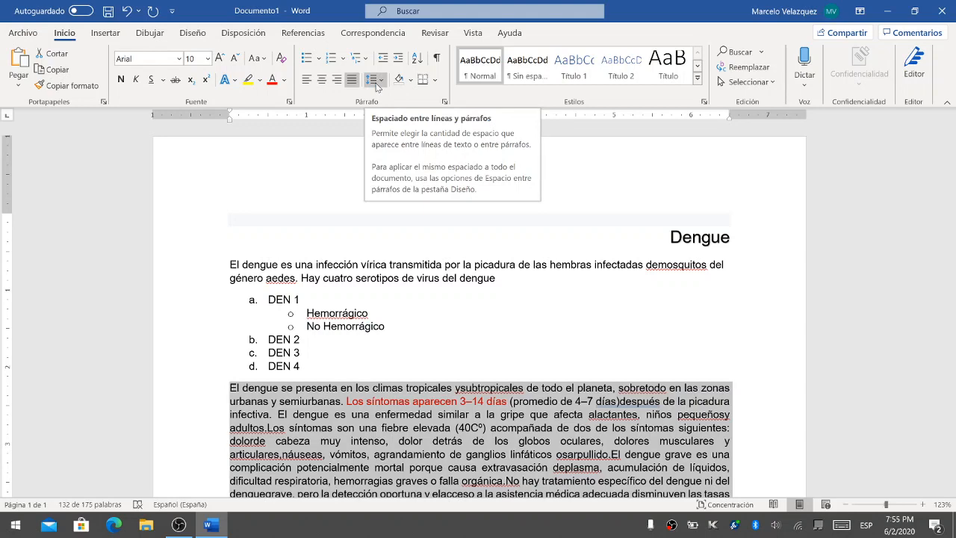
{"action": "scroll", "coordinate": [487, 426], "scroll_direction": "down", "scroll_amount": 3}
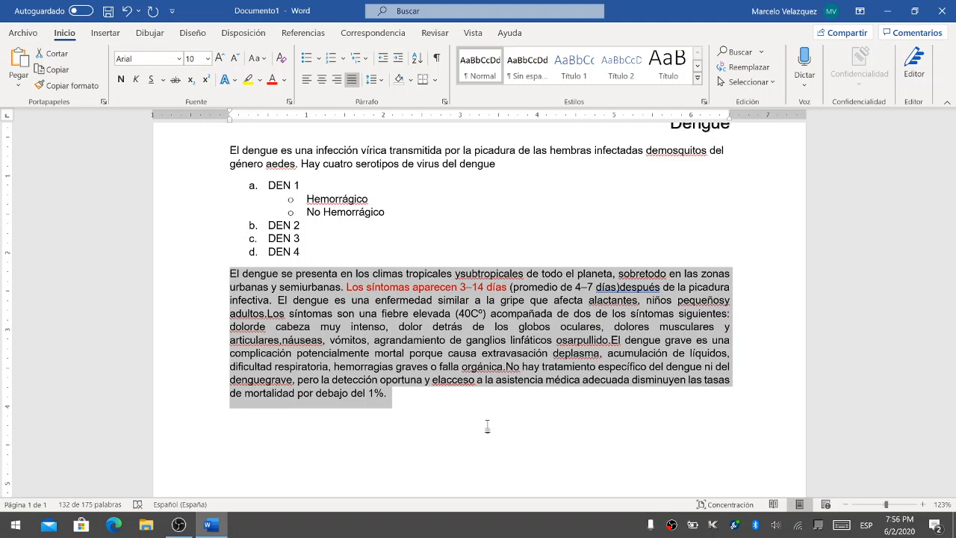
{"action": "left_click", "coordinate": [384, 80]}
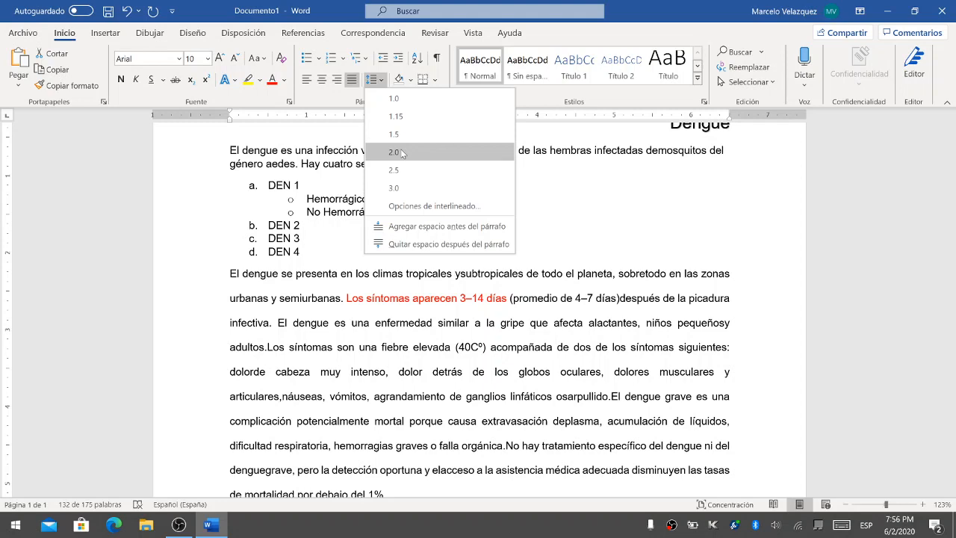
{"action": "left_click", "coordinate": [401, 153]}
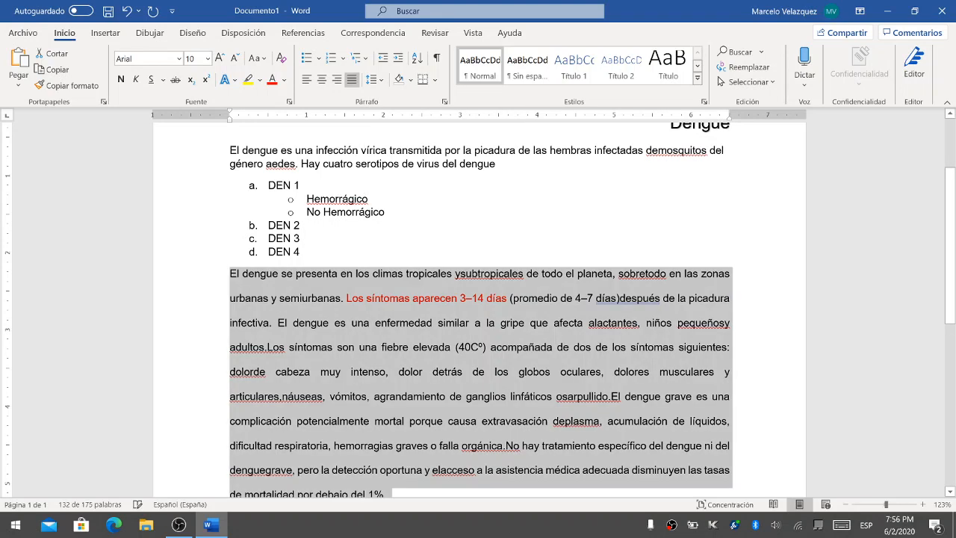
Shade the long paragraph below the list with the lightest grey theme color and deselect it
{"action": "scroll", "coordinate": [411, 402], "scroll_direction": "down", "scroll_amount": 2}
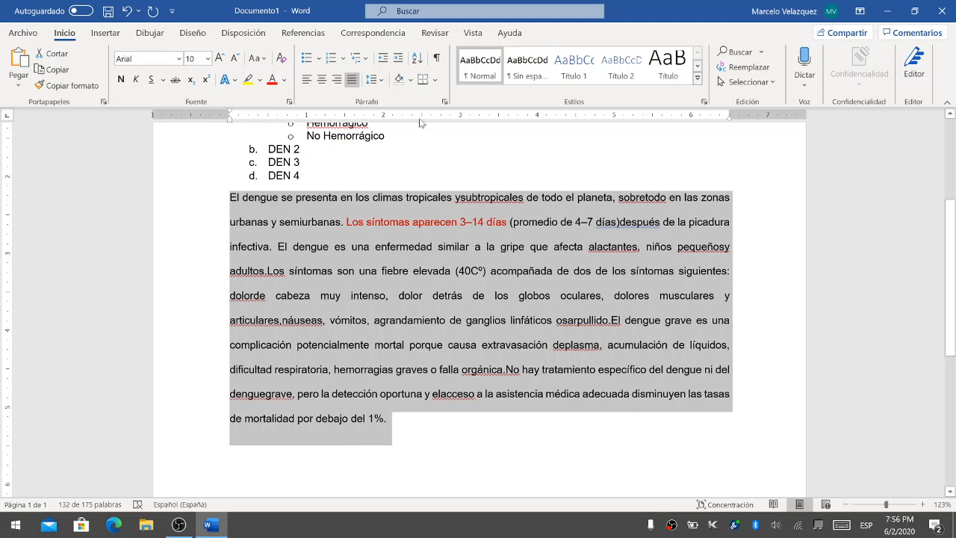
{"action": "left_click", "coordinate": [411, 80]}
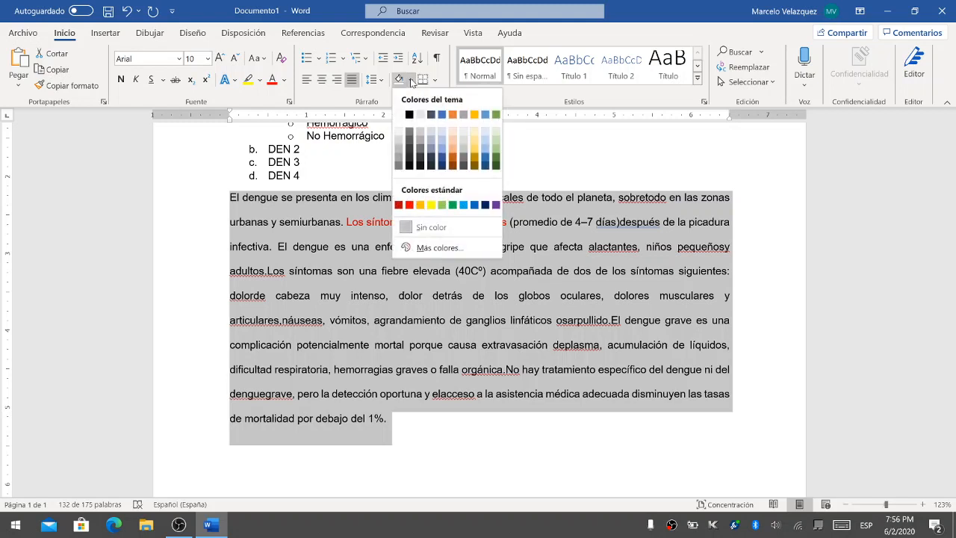
{"action": "left_click", "coordinate": [411, 80]}
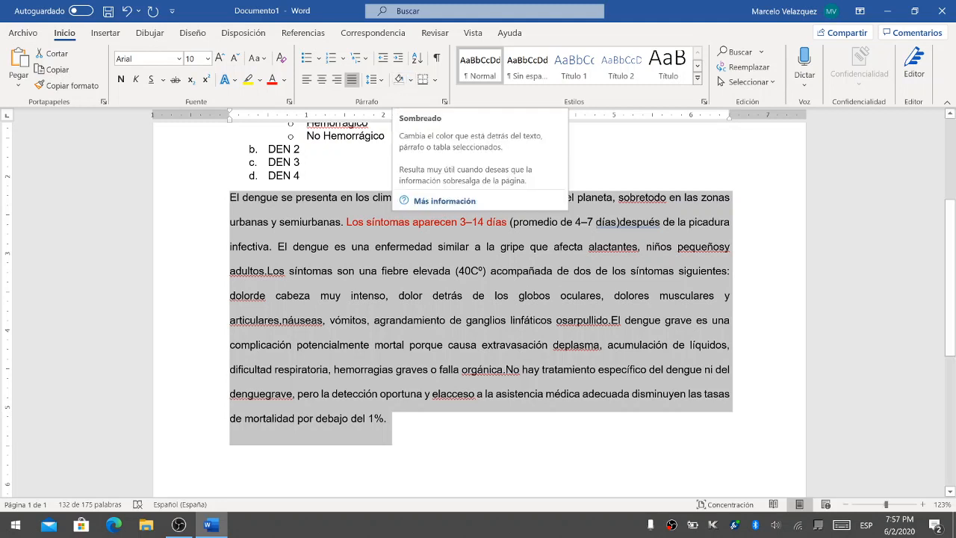
{"action": "left_click", "coordinate": [411, 80]}
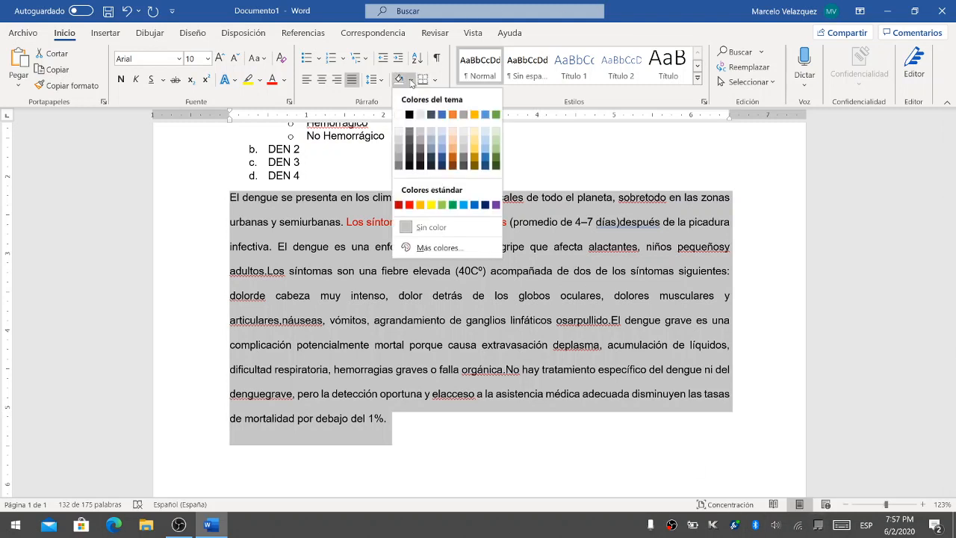
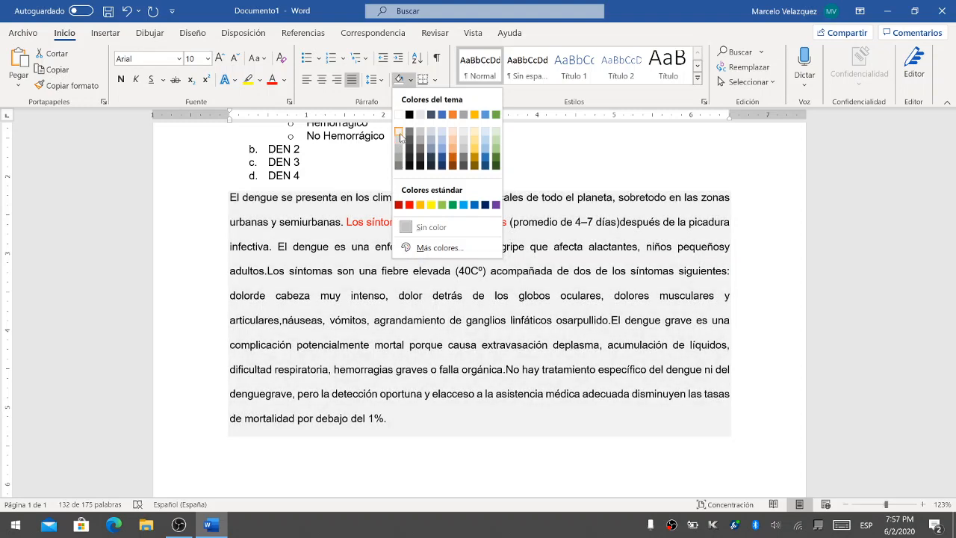
{"action": "left_click", "coordinate": [400, 134]}
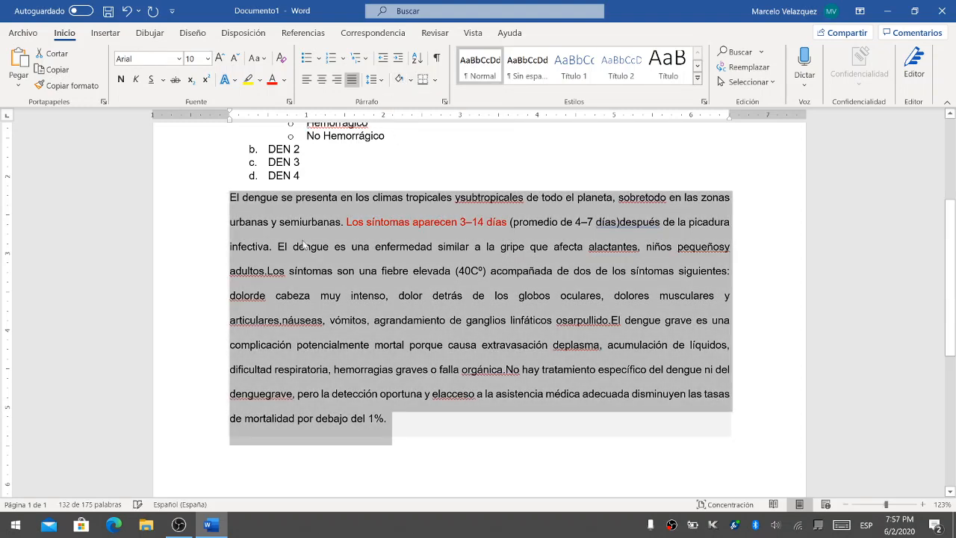
{"action": "left_click", "coordinate": [441, 369]}
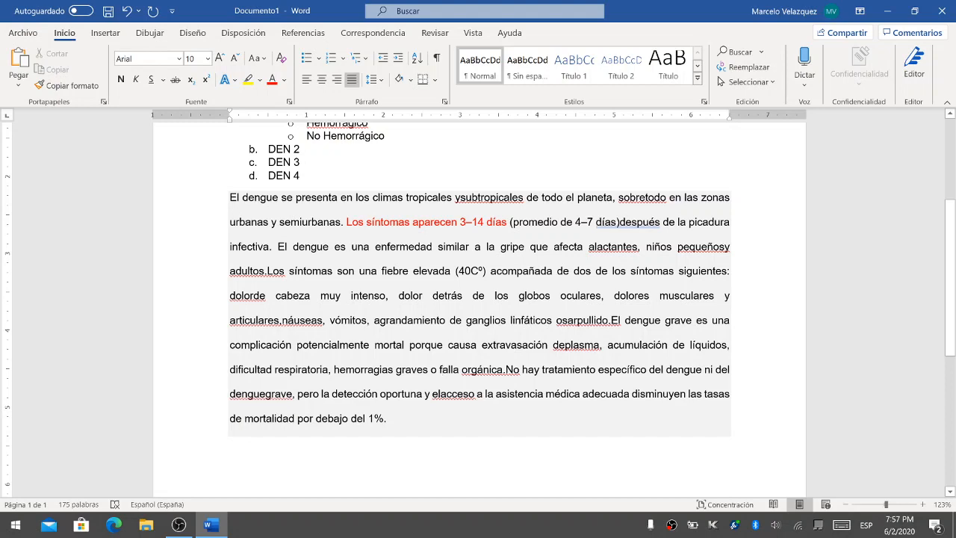
Select the whole shaded paragraph, add outside borders around it, and deselect it
{"action": "scroll", "coordinate": [478, 298], "scroll_direction": "up", "scroll_amount": 3}
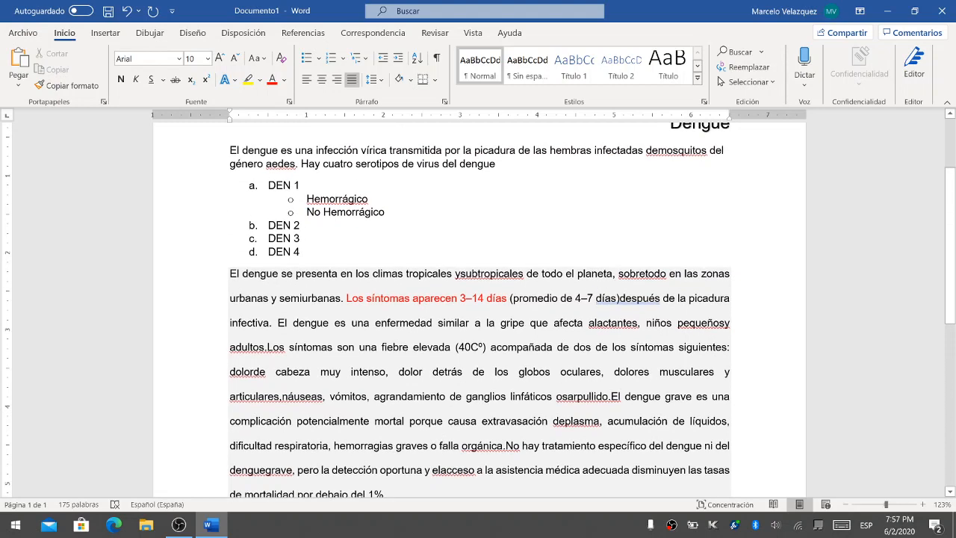
{"action": "scroll", "coordinate": [478, 299], "scroll_direction": "down", "scroll_amount": 4}
{"action": "scroll", "coordinate": [478, 299], "scroll_direction": "down", "scroll_amount": 2}
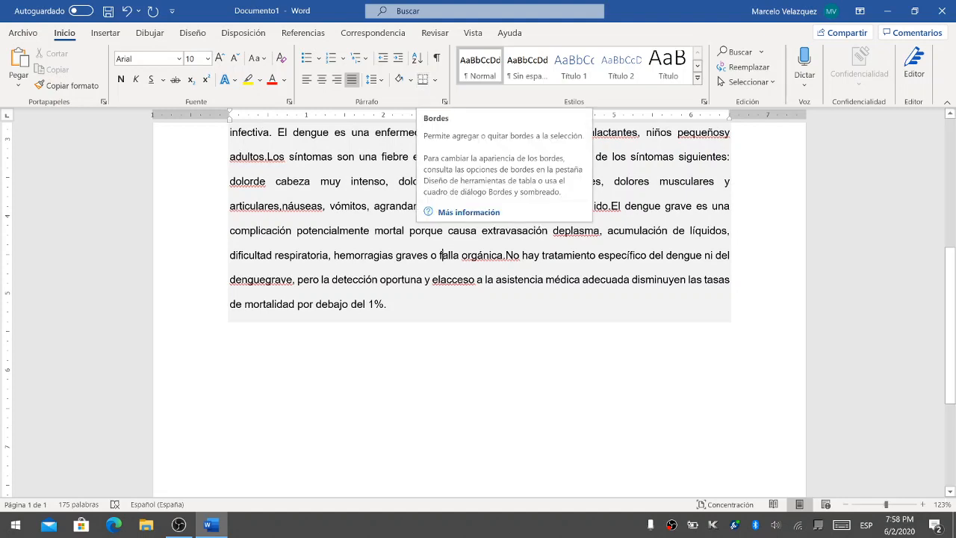
{"action": "left_click", "coordinate": [353, 206]}
{"action": "scroll", "coordinate": [353, 206], "scroll_direction": "up", "scroll_amount": 3}
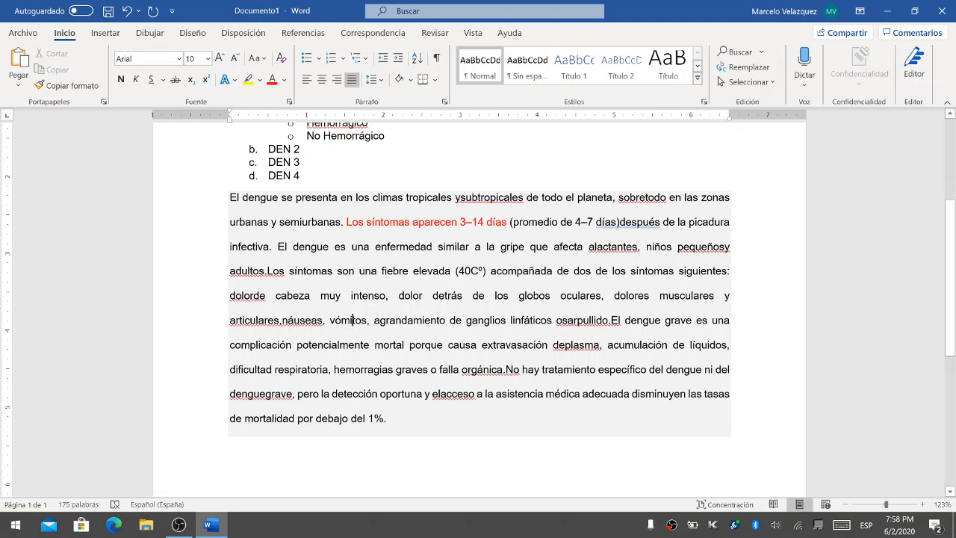
{"action": "left_click_drag", "start_coordinate": [218, 200], "coordinate": [219, 426]}
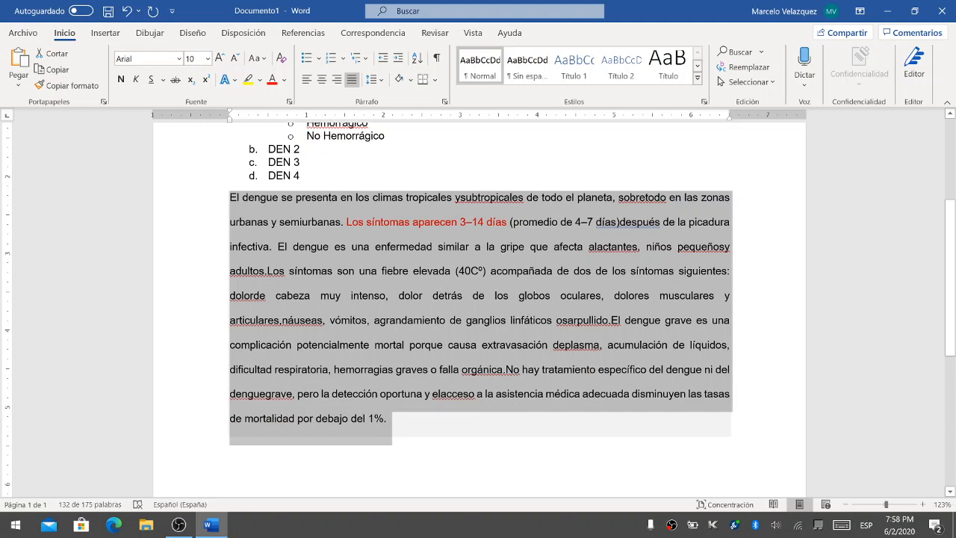
{"action": "left_click", "coordinate": [437, 80]}
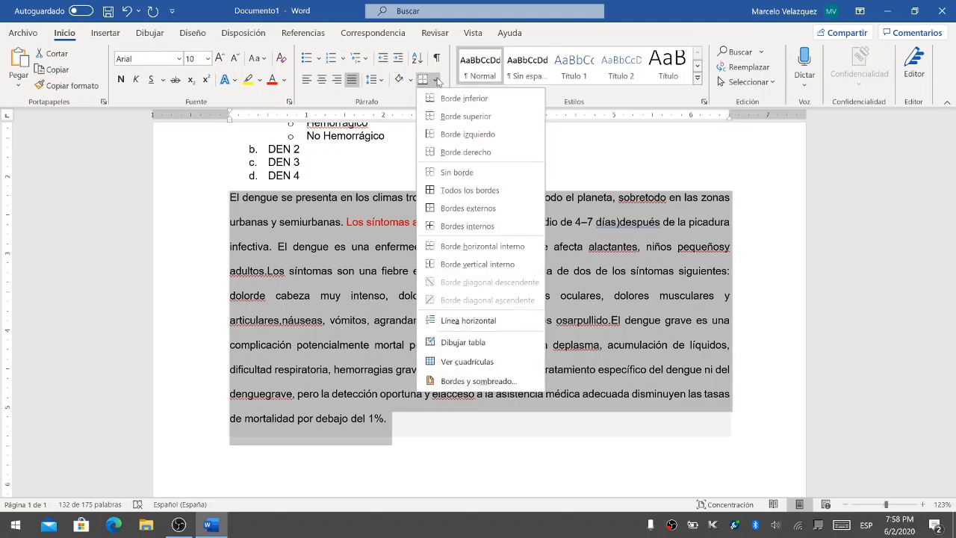
{"action": "left_click", "coordinate": [498, 208]}
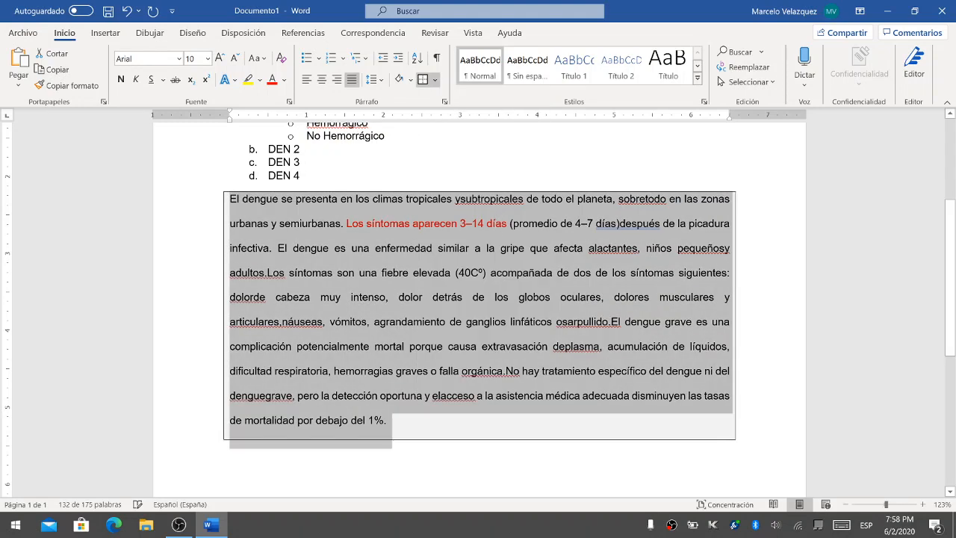
{"action": "left_click", "coordinate": [401, 464]}
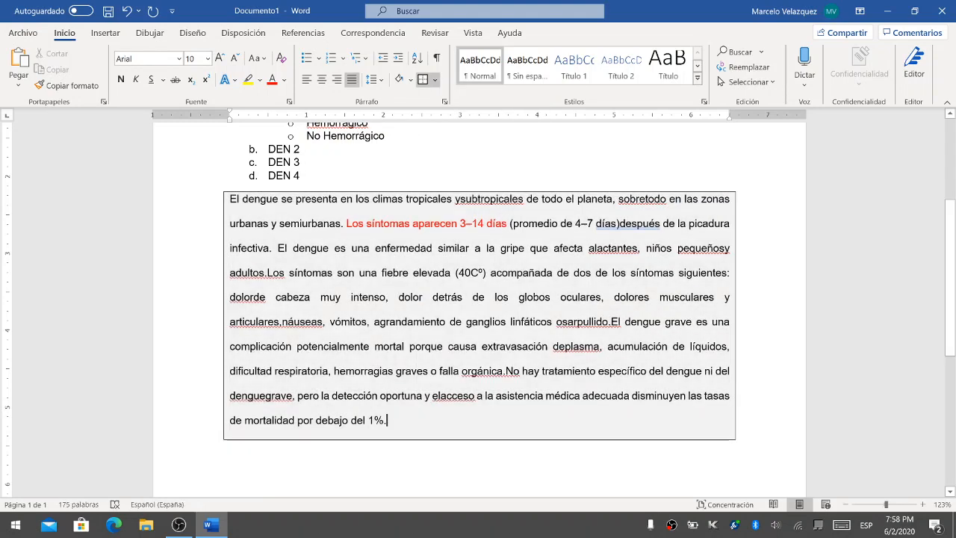
Remove the bottom and top borders of the shaded paragraph, keeping its side borders
{"action": "left_click", "coordinate": [227, 423]}
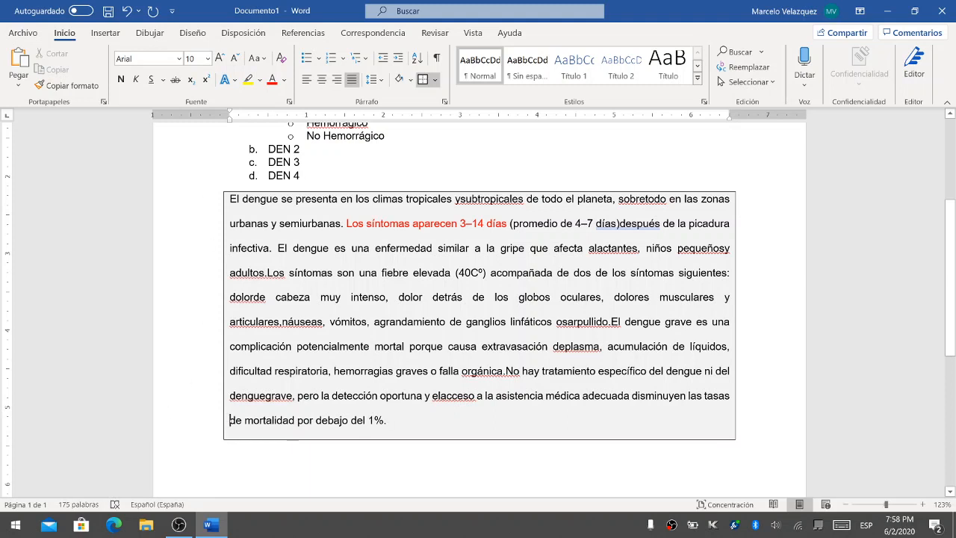
{"action": "left_click", "coordinate": [435, 80]}
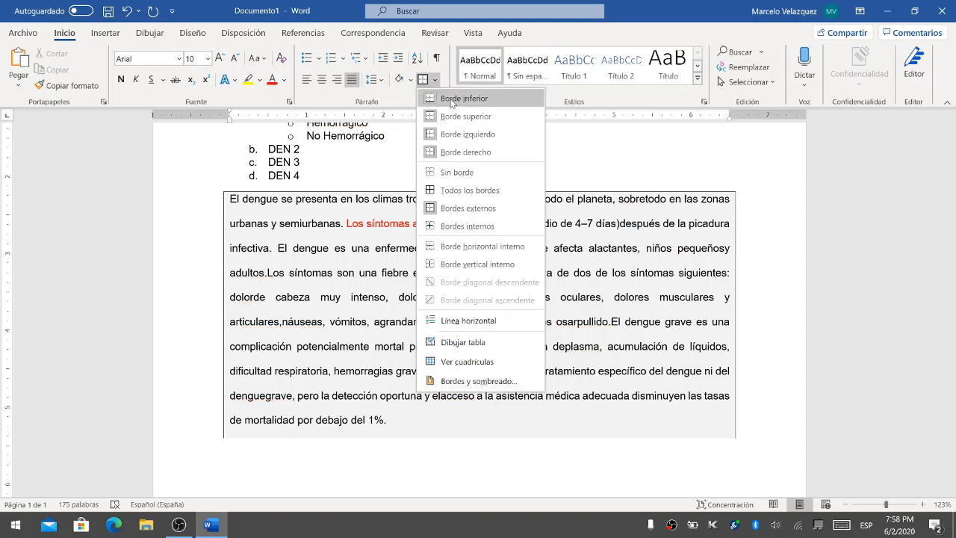
{"action": "left_click", "coordinate": [451, 101]}
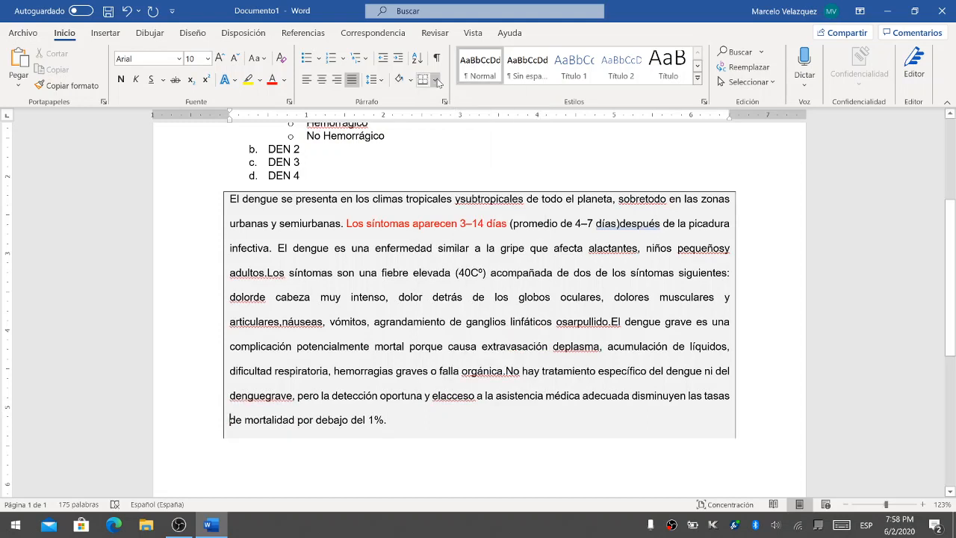
{"action": "left_click", "coordinate": [437, 80]}
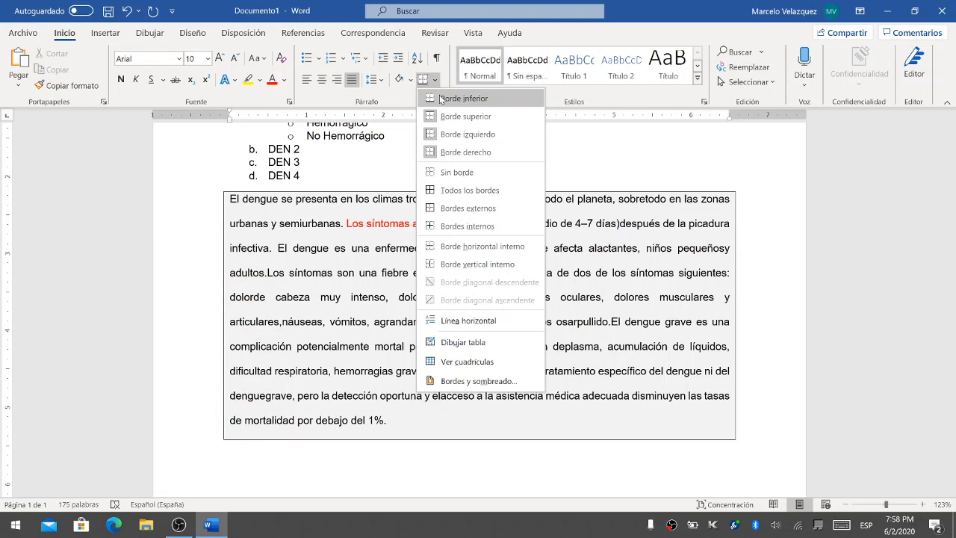
{"action": "left_click", "coordinate": [452, 117]}
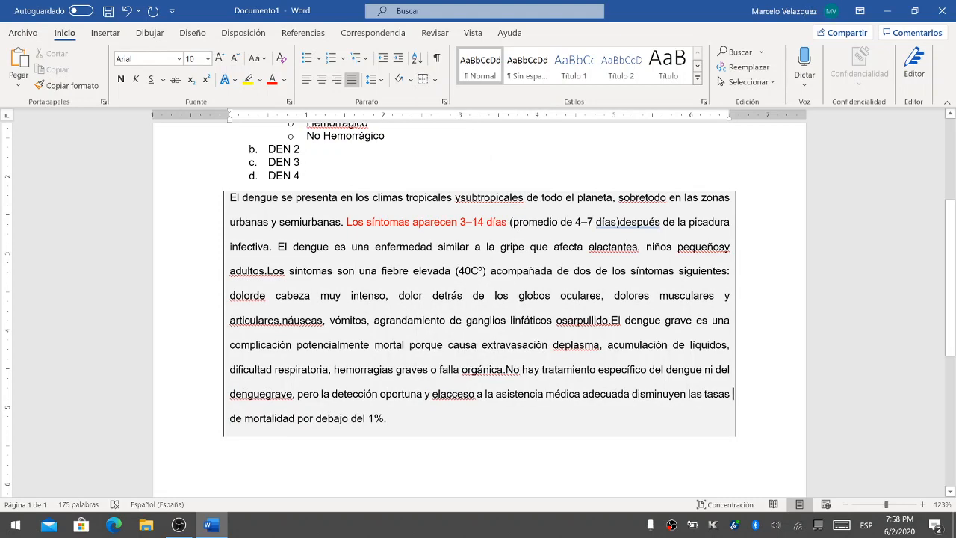
{"action": "left_click", "coordinate": [466, 246]}
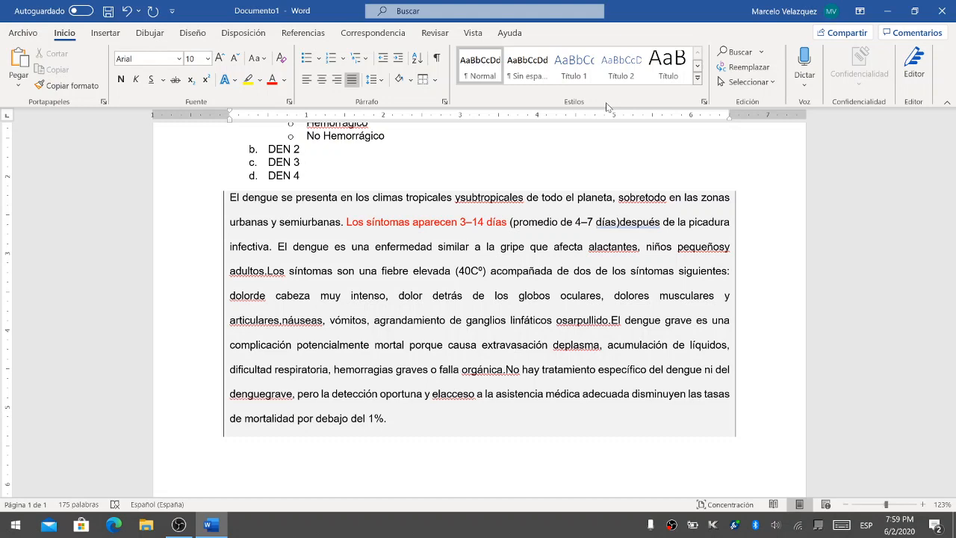
{"action": "left_click", "coordinate": [467, 246]}
Change the font of the introductory paragraph under the "Dengue" title to Arial Narrow
{"action": "scroll", "coordinate": [467, 246], "scroll_direction": "up", "scroll_amount": 4}
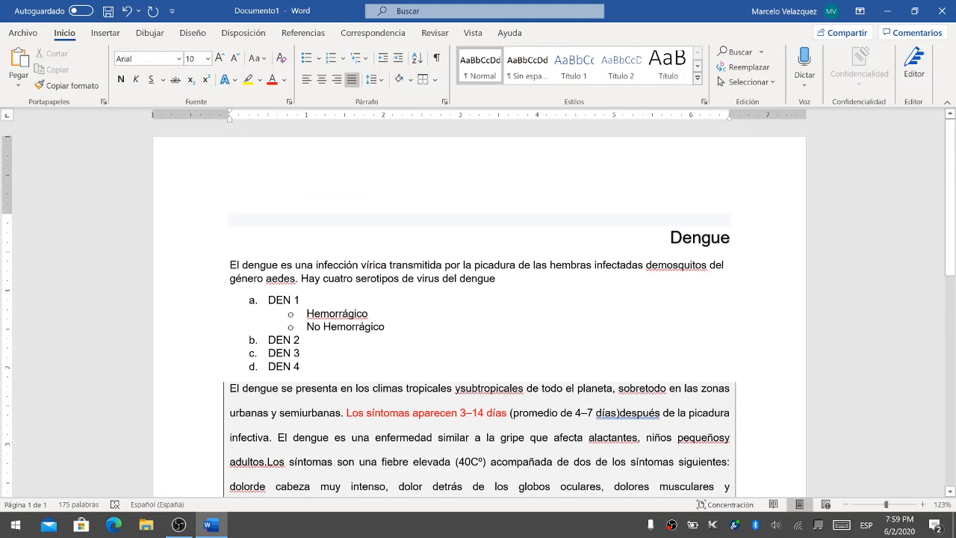
{"action": "left_click", "coordinate": [670, 238]}
{"action": "left_click", "coordinate": [493, 278]}
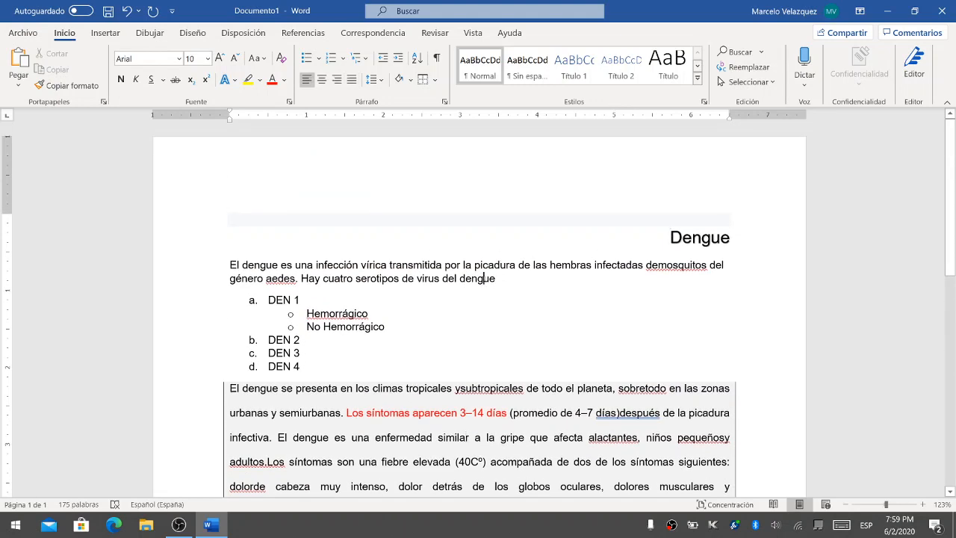
{"action": "triple_click", "coordinate": [486, 278]}
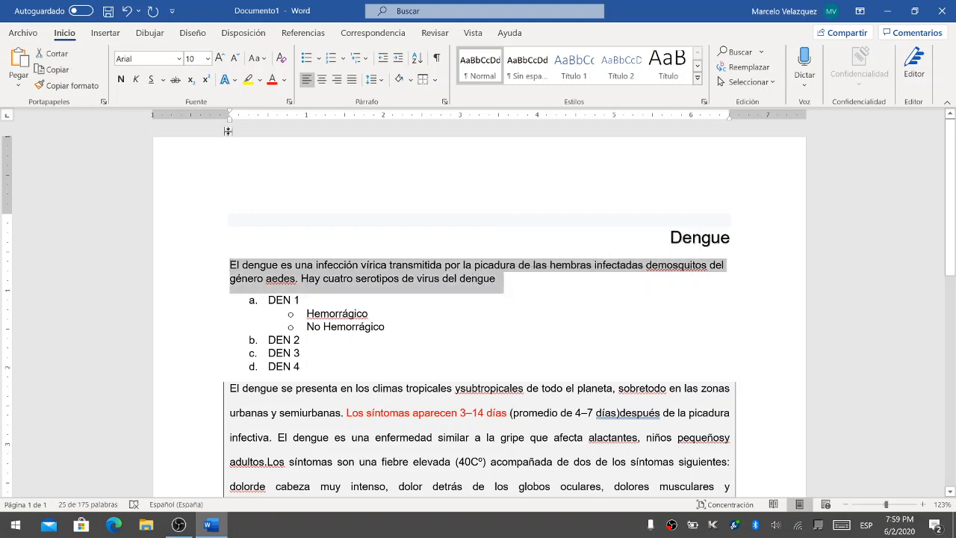
{"action": "left_click", "coordinate": [179, 59]}
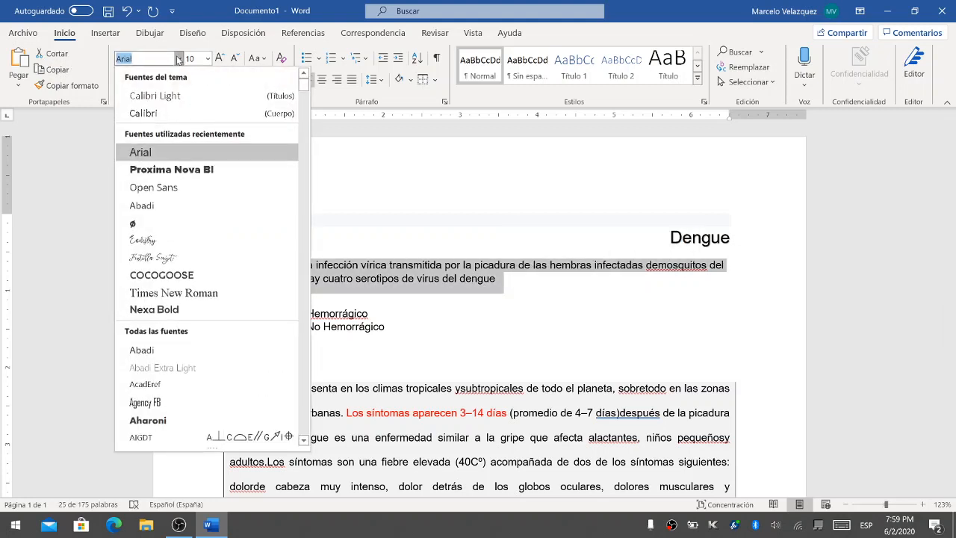
{"action": "scroll", "coordinate": [220, 364], "scroll_direction": "down", "scroll_amount": 6}
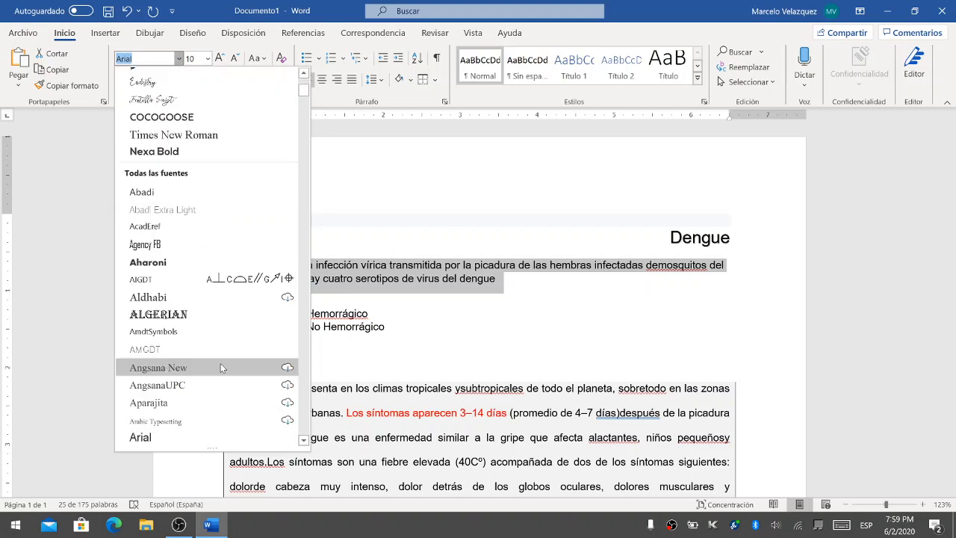
{"action": "scroll", "coordinate": [220, 368], "scroll_direction": "down", "scroll_amount": 2}
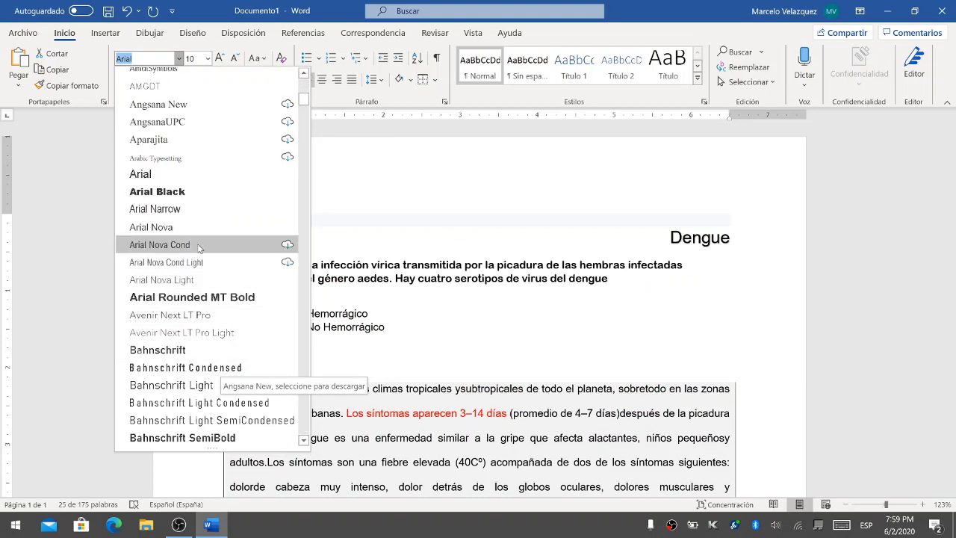
{"action": "left_click", "coordinate": [196, 210]}
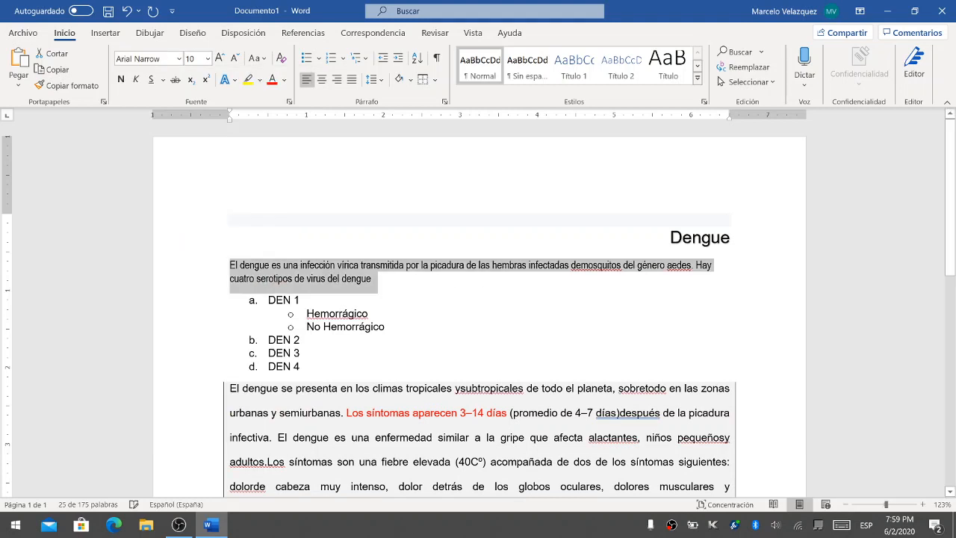
Set the font size of the introductory paragraph to 12 and deselect it
{"action": "left_click", "coordinate": [210, 59]}
{"action": "left_click", "coordinate": [196, 141]}
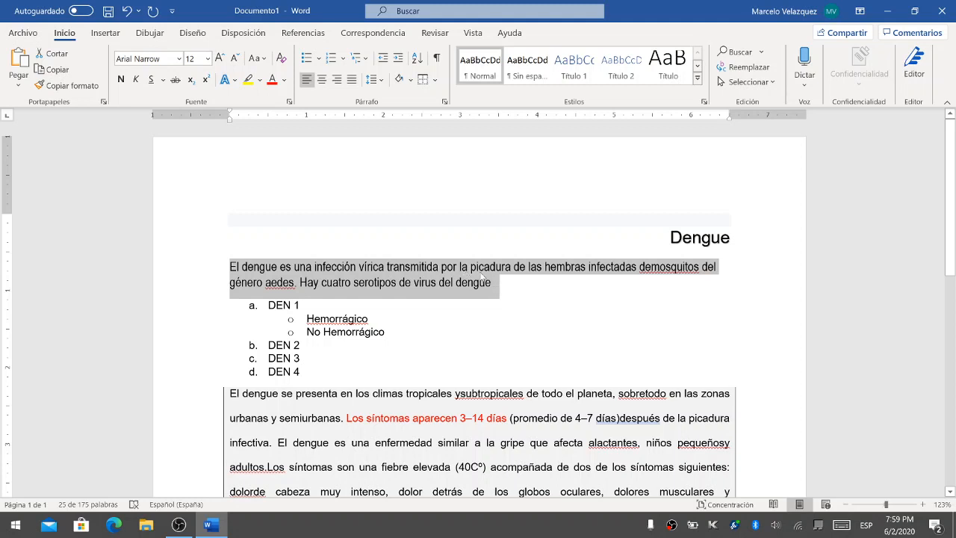
{"action": "key", "text": "Right"}
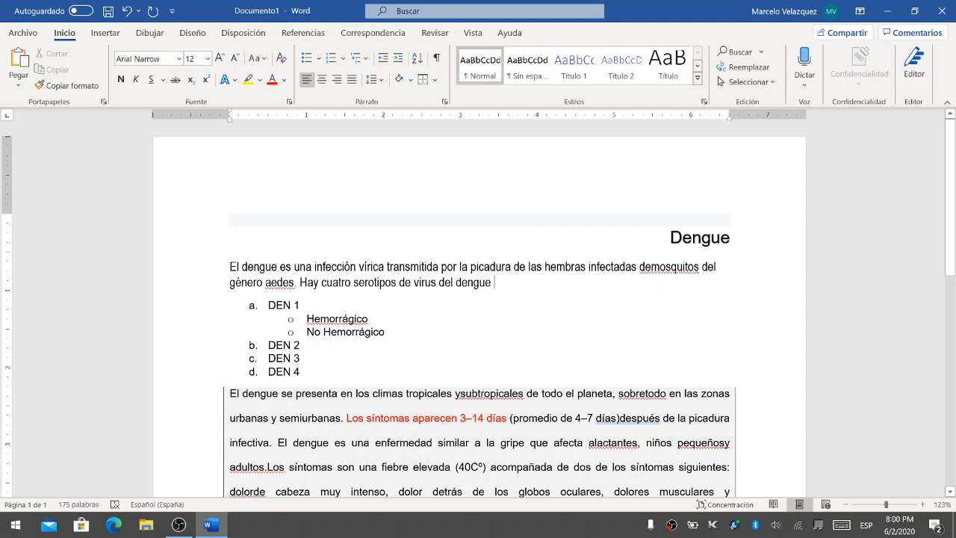
{"action": "triple_click", "coordinate": [494, 283]}
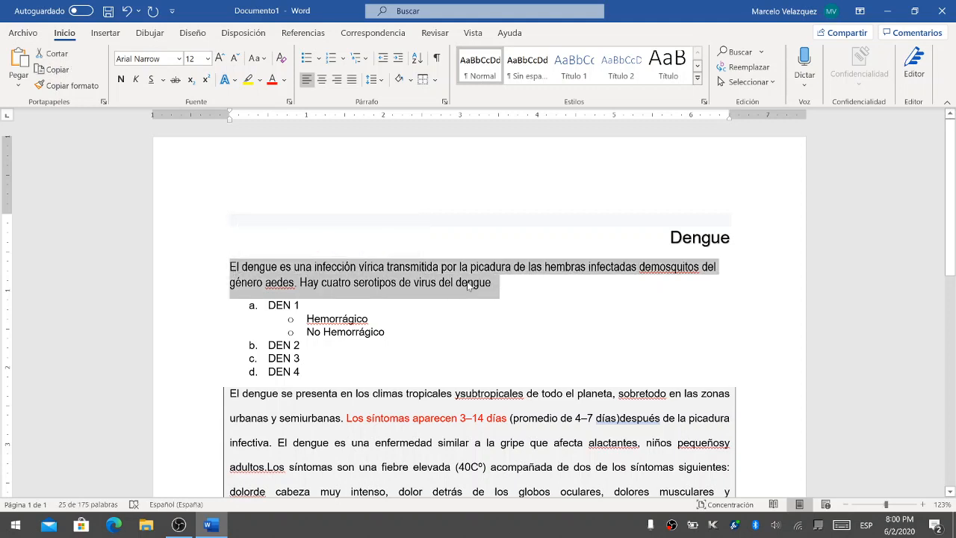
{"action": "left_click", "coordinate": [469, 283]}
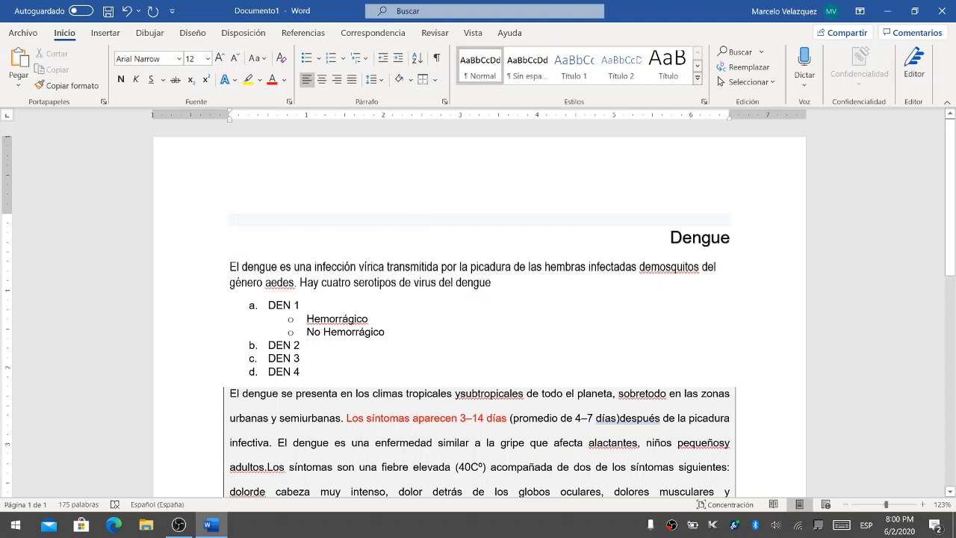
Modify the Normal style to use Arial Narrow at size 12 with centered alignment, and check it on the introductory paragraph
{"action": "right_click", "coordinate": [474, 71]}
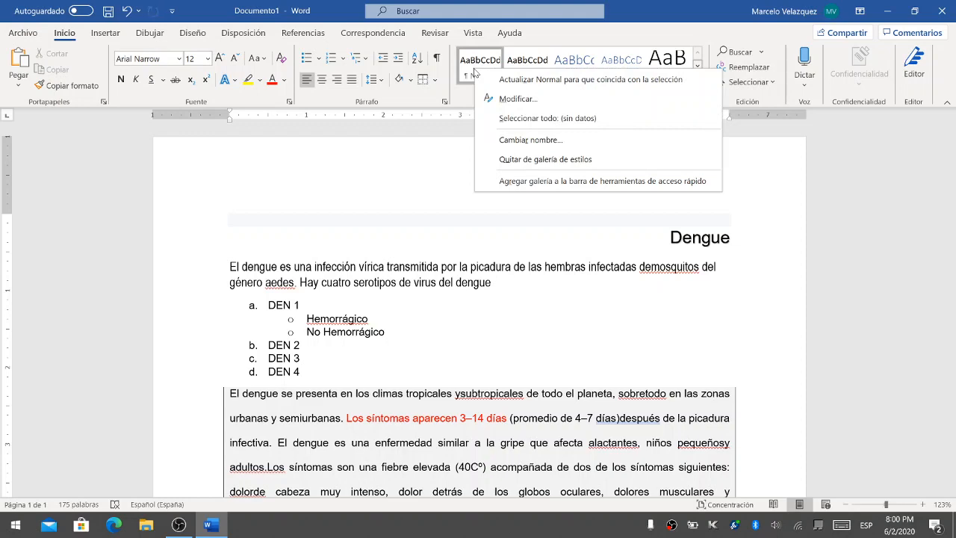
{"action": "left_click", "coordinate": [495, 102]}
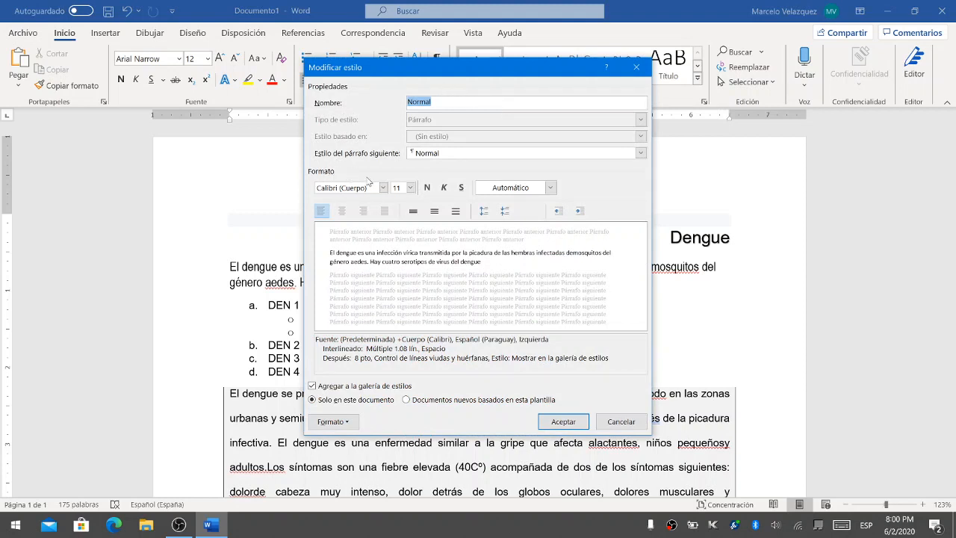
{"action": "left_click", "coordinate": [384, 188]}
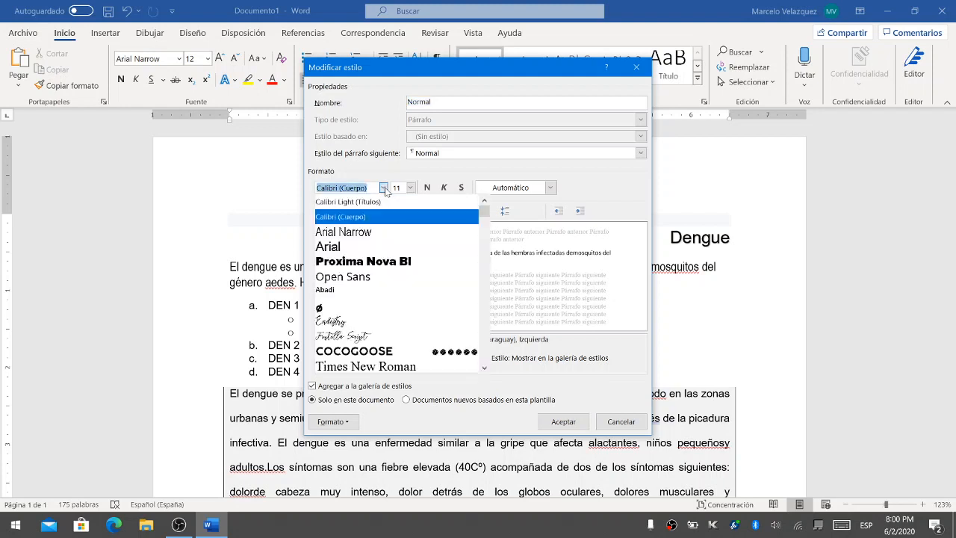
{"action": "left_click", "coordinate": [371, 233]}
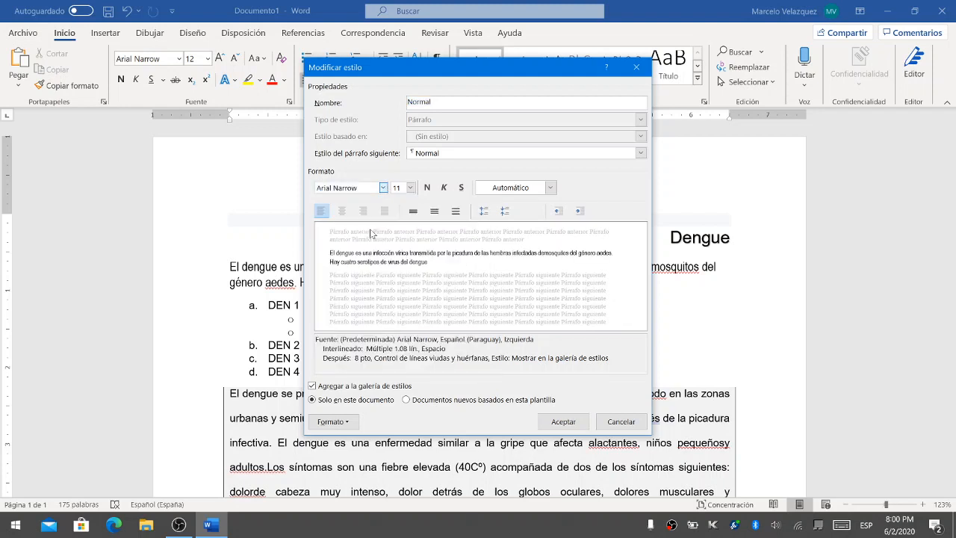
{"action": "left_click", "coordinate": [410, 188]}
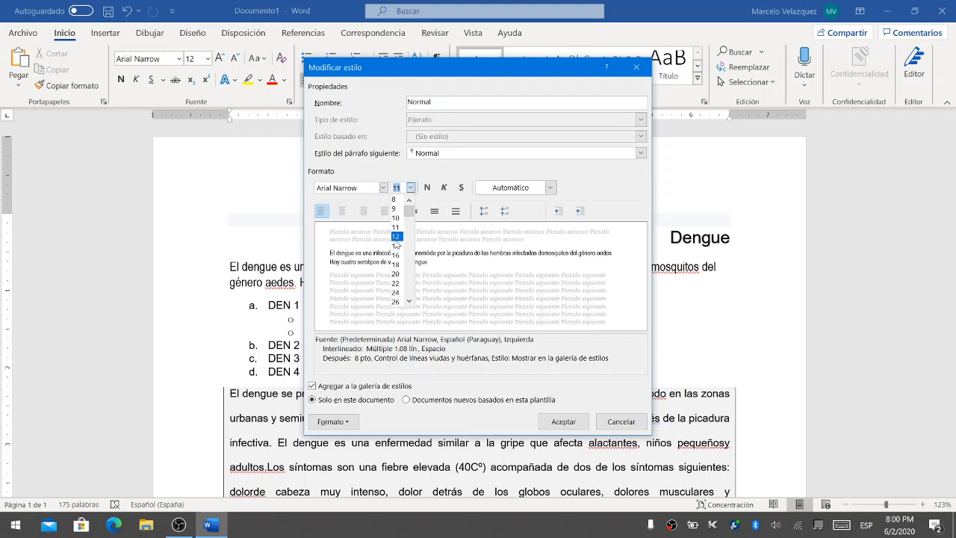
{"action": "left_click", "coordinate": [397, 238]}
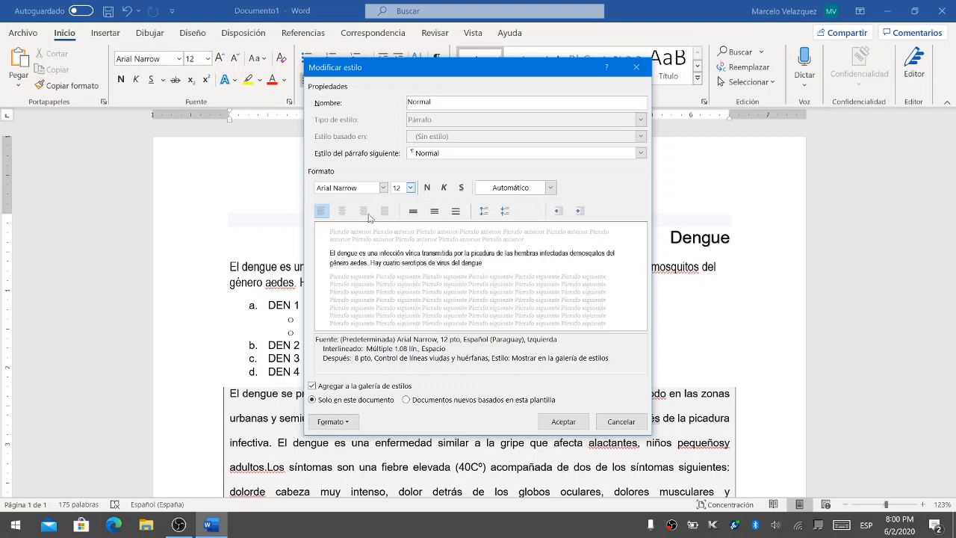
{"action": "left_click", "coordinate": [344, 212]}
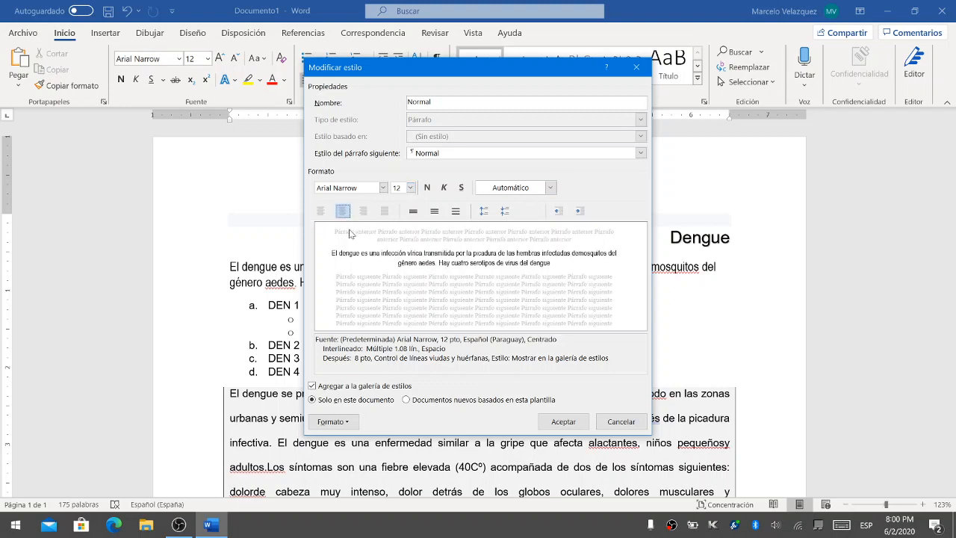
{"action": "left_click", "coordinate": [563, 422]}
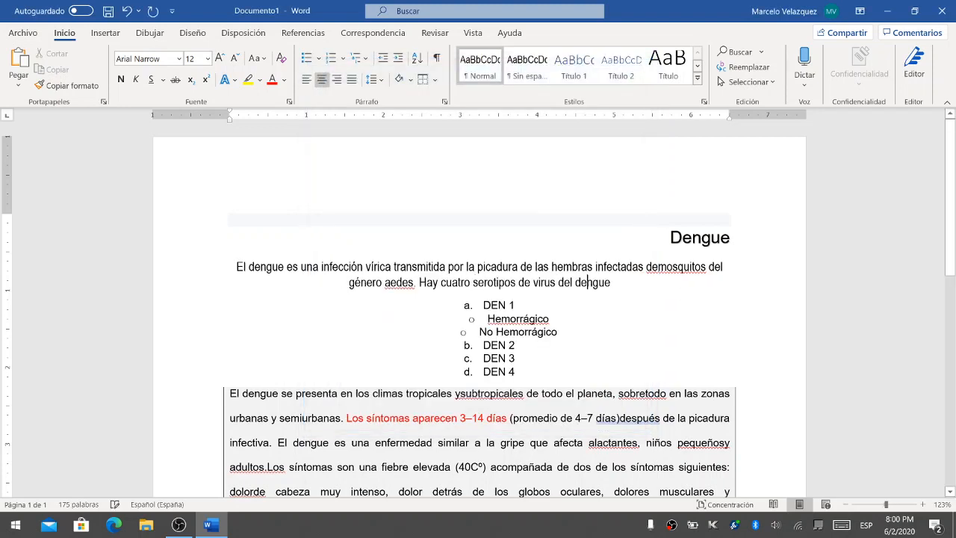
{"action": "left_click_drag", "start_coordinate": [614, 282], "coordinate": [238, 267]}
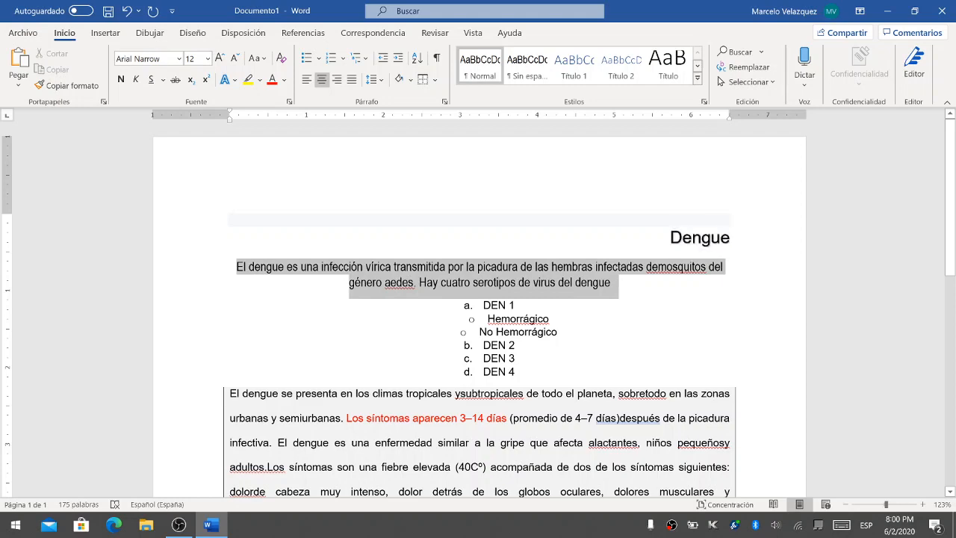
{"action": "left_click", "coordinate": [621, 289]}
Apply the Normal style to the whole long paragraph below the list and compare it with the introductory paragraph
{"action": "scroll", "coordinate": [478, 299], "scroll_direction": "down", "scroll_amount": 5}
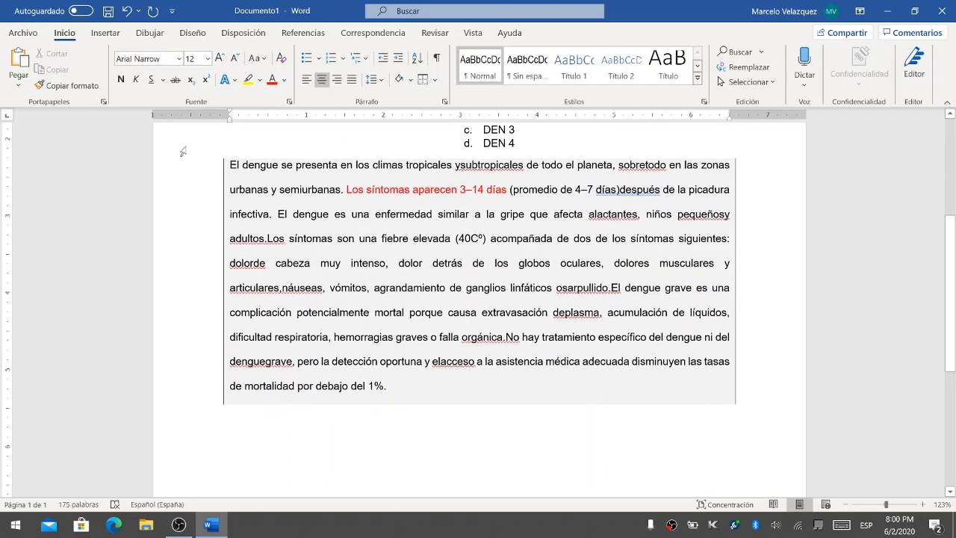
{"action": "left_click_drag", "start_coordinate": [230, 165], "coordinate": [396, 404]}
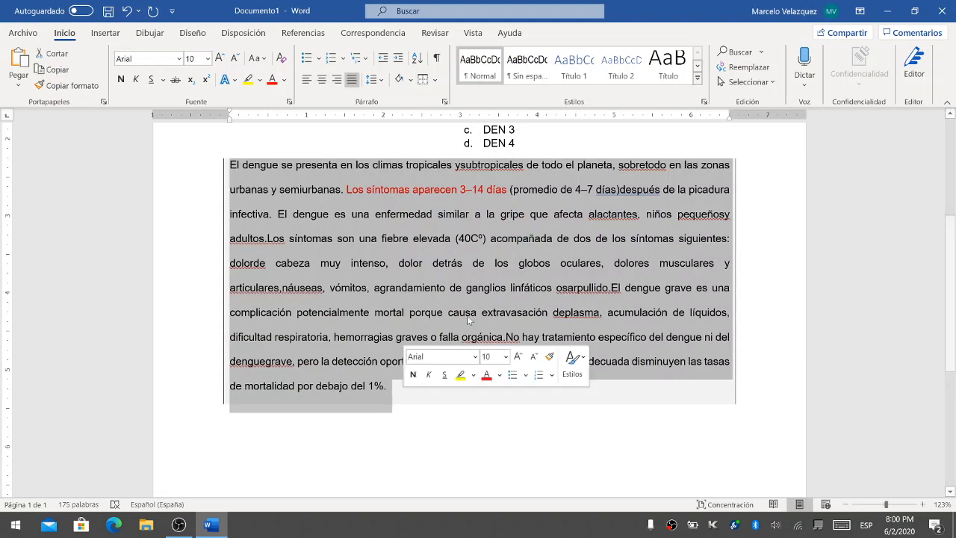
{"action": "left_click", "coordinate": [475, 61]}
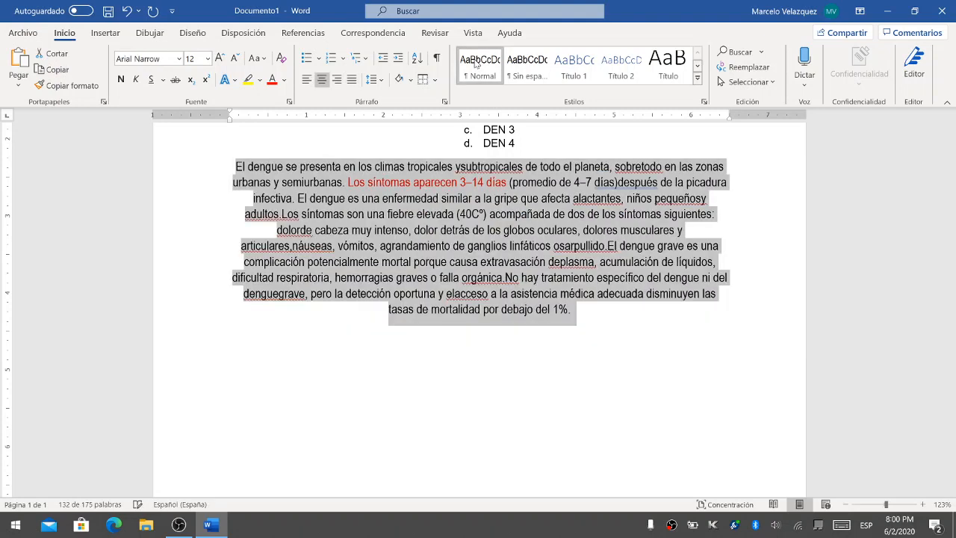
{"action": "scroll", "coordinate": [590, 347], "scroll_direction": "up", "scroll_amount": 4}
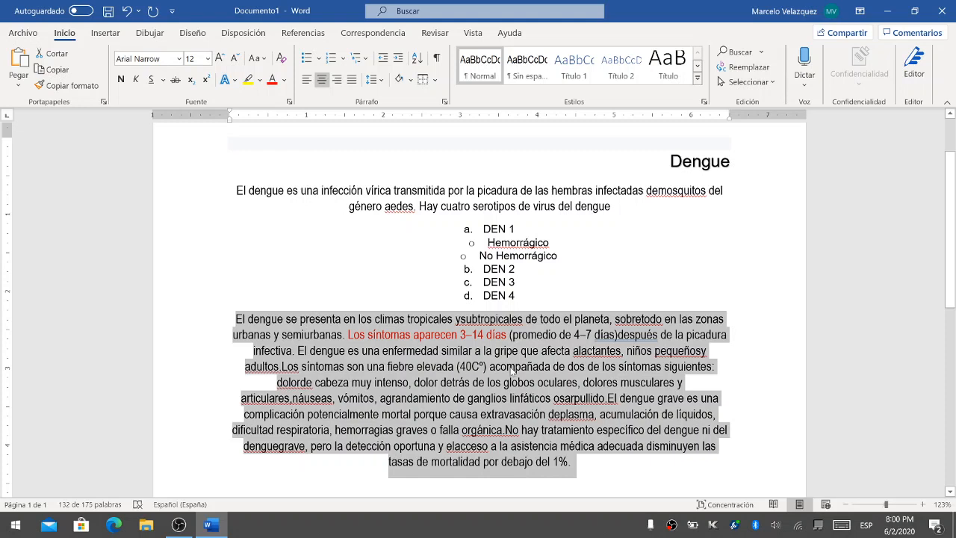
{"action": "left_click", "coordinate": [615, 207]}
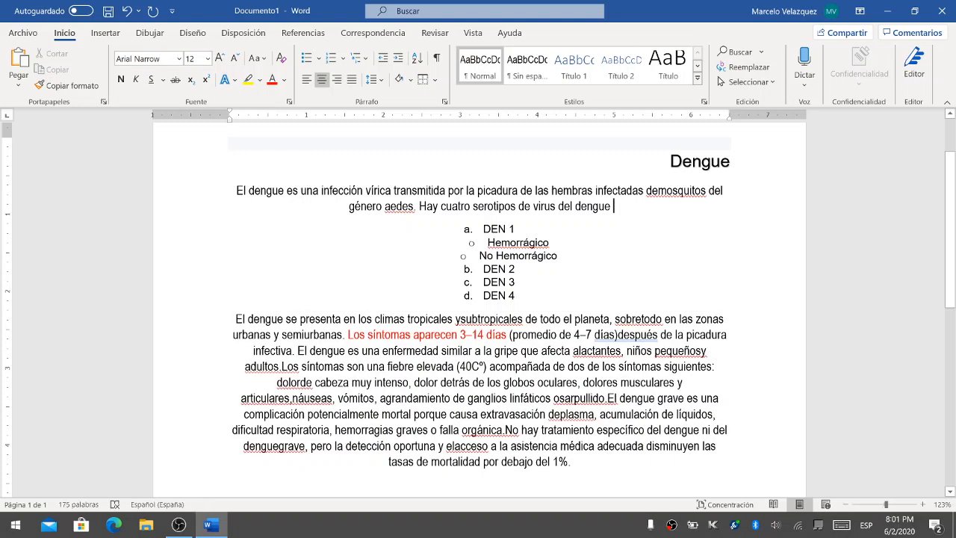
{"action": "left_click_drag", "start_coordinate": [236, 192], "coordinate": [620, 207]}
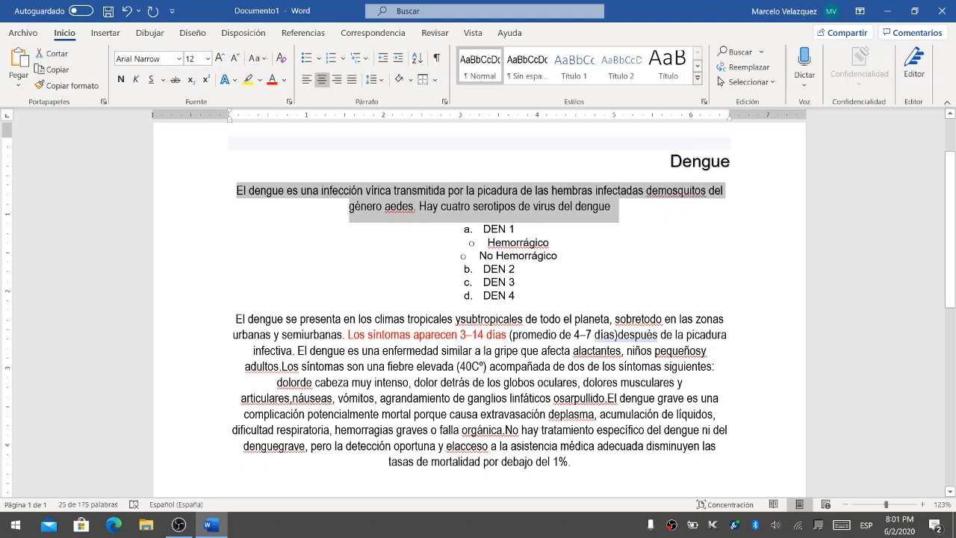
{"action": "left_click", "coordinate": [493, 414]}
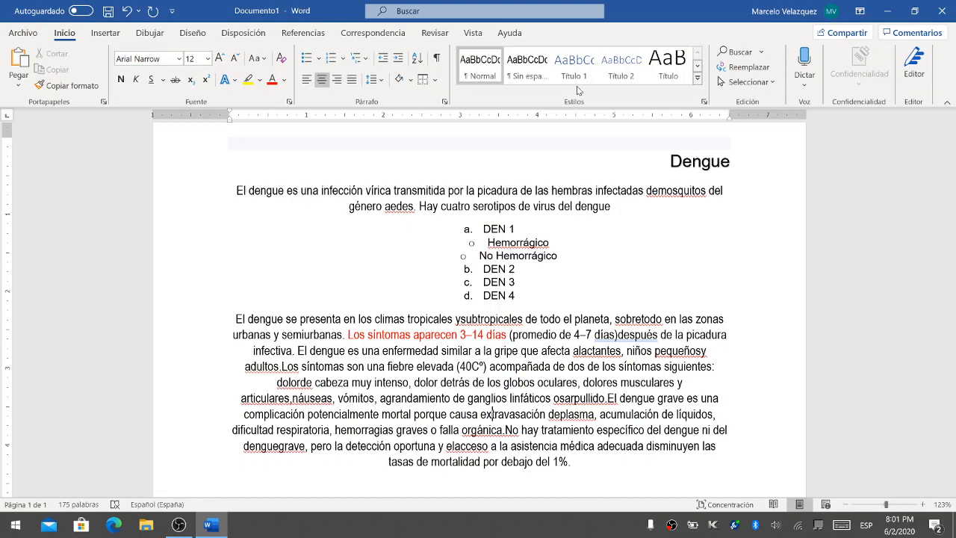
Browse through the remaining styles in the style gallery up to its last row
{"action": "left_click", "coordinate": [698, 66]}
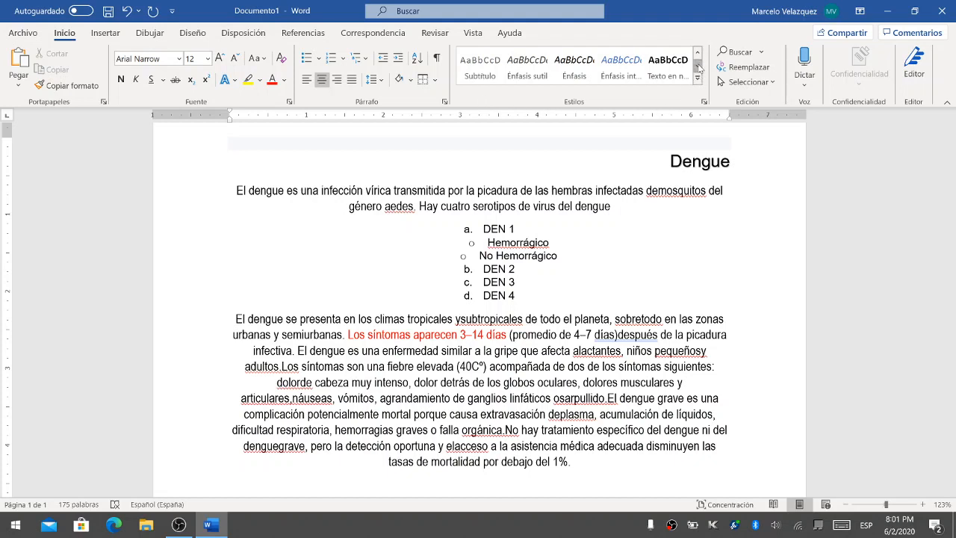
{"action": "left_click", "coordinate": [698, 66]}
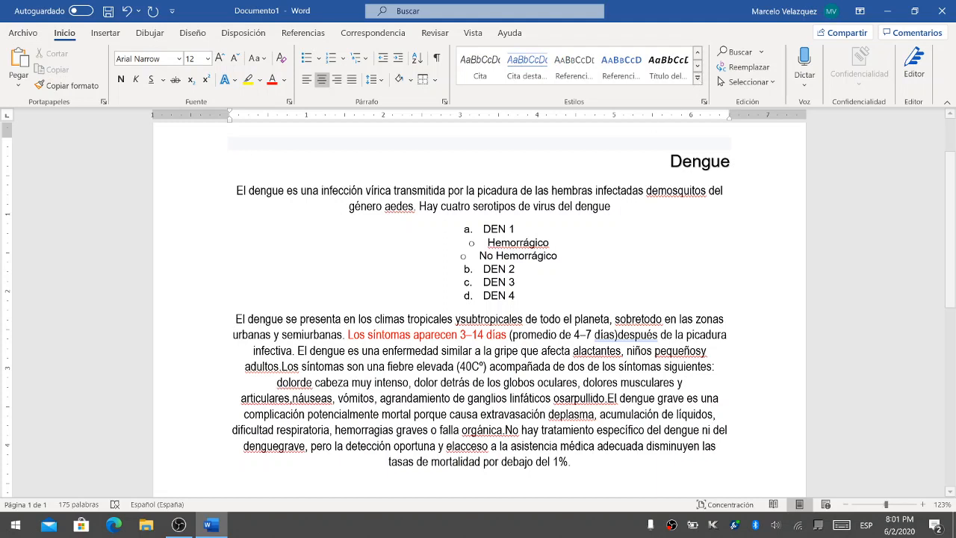
{"action": "left_click", "coordinate": [698, 67]}
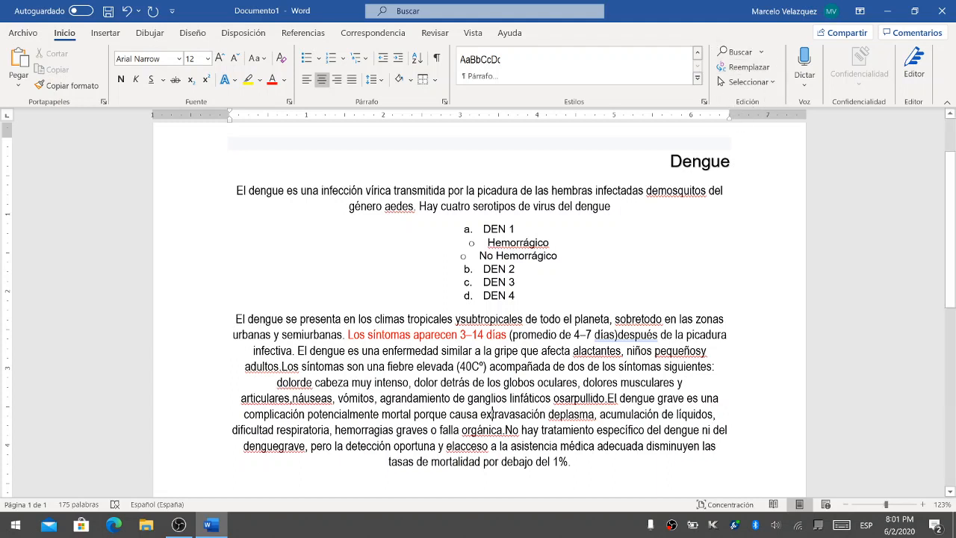
Search the document for "dengue", review the highlighted matches throughout the text, and close the search
{"action": "left_click", "coordinate": [740, 53]}
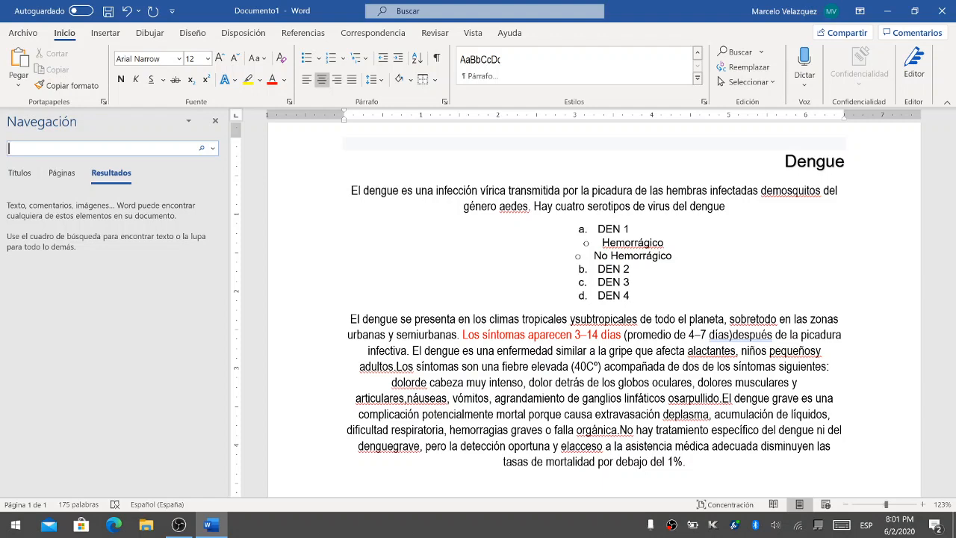
{"action": "type", "text": "dengue"}
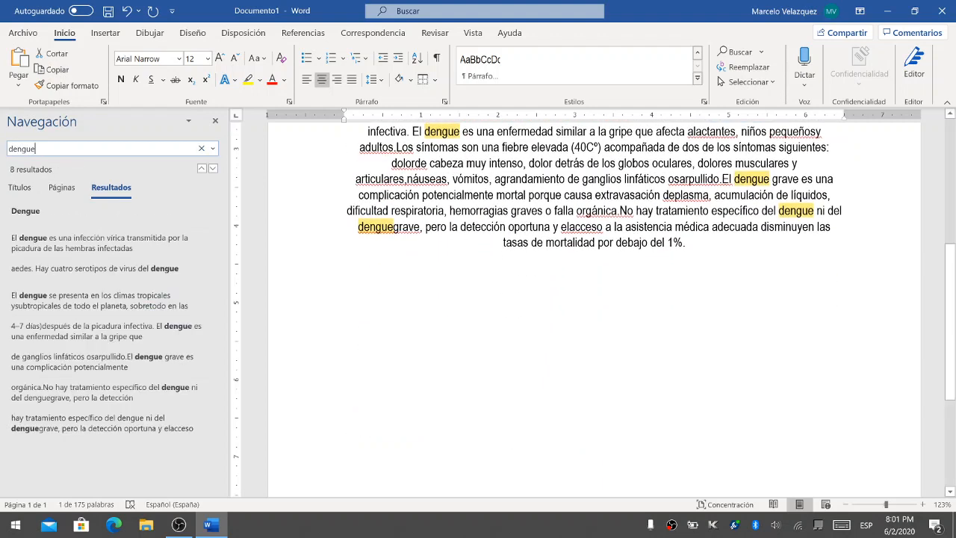
{"action": "scroll", "coordinate": [594, 306], "scroll_direction": "up", "scroll_amount": 6}
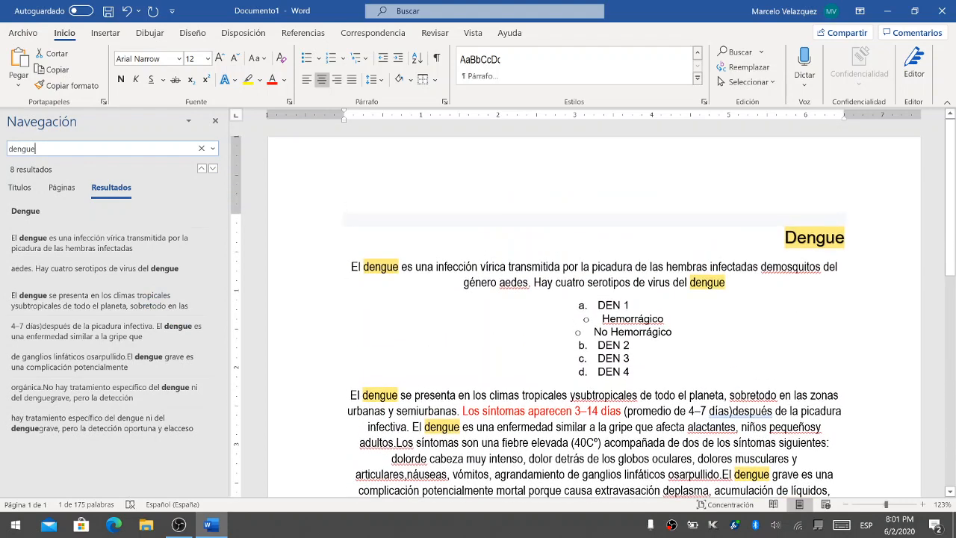
{"action": "scroll", "coordinate": [594, 306], "scroll_direction": "down", "scroll_amount": 3}
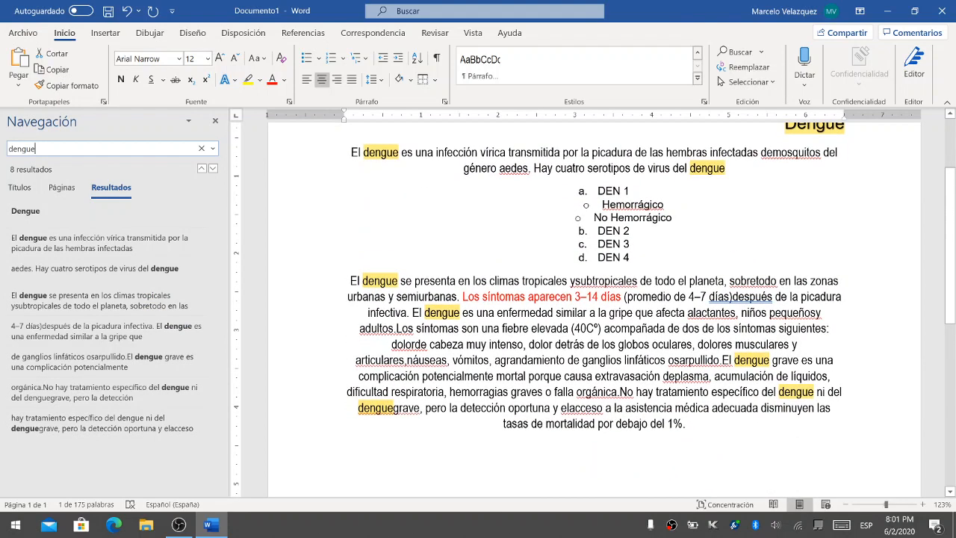
{"action": "scroll", "coordinate": [594, 306], "scroll_direction": "up", "scroll_amount": 2}
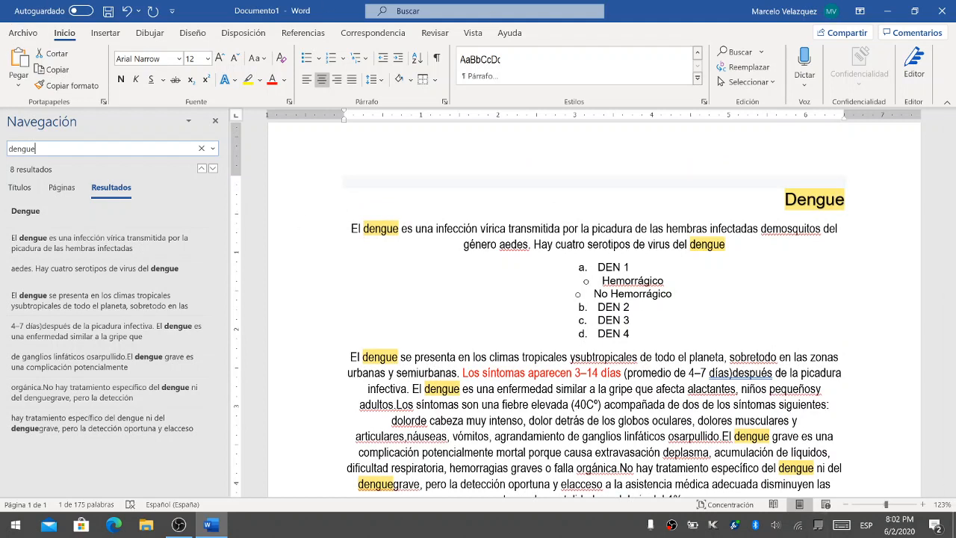
{"action": "left_click", "coordinate": [215, 120]}
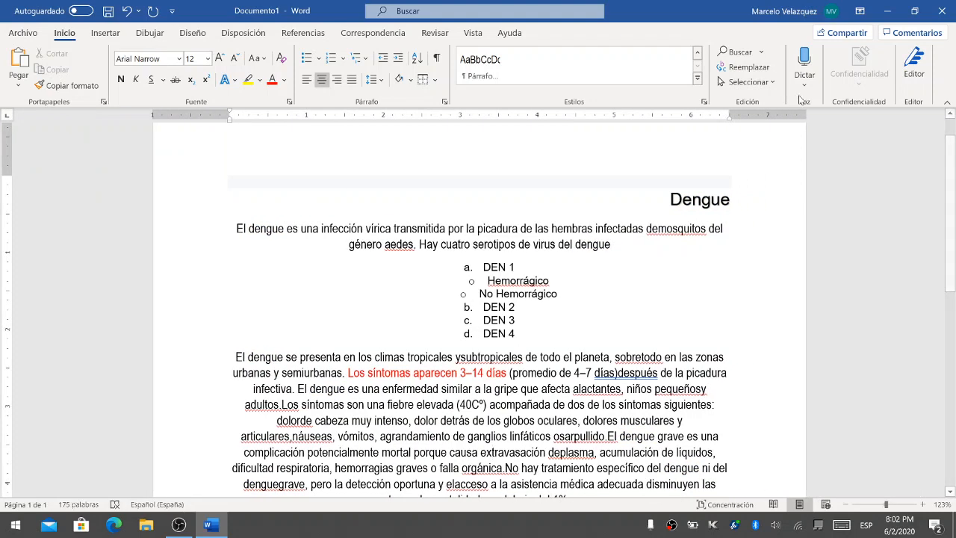
Set up a find-and-replace of "dengue" with "coronavirus", keeping the dialog clear of the title
{"action": "left_click", "coordinate": [749, 67]}
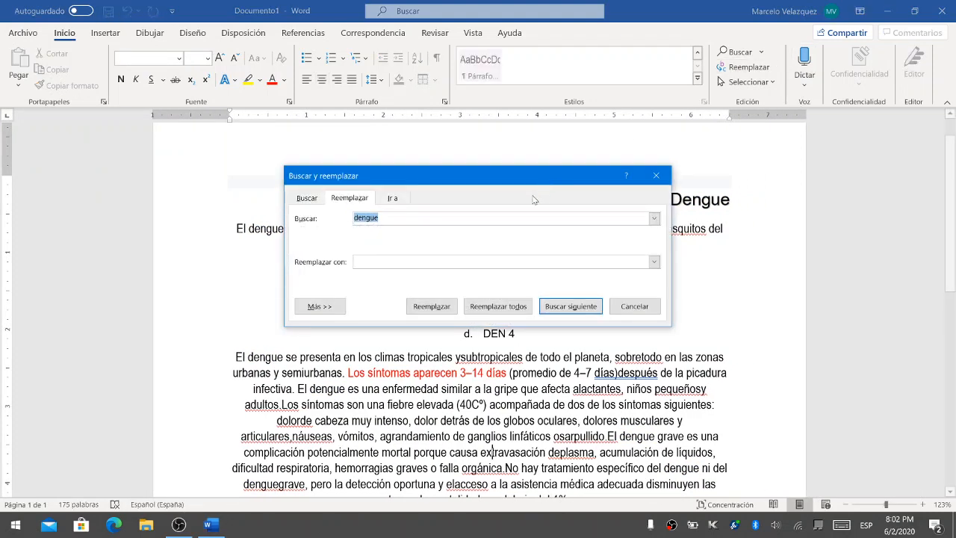
{"action": "left_click_drag", "start_coordinate": [528, 173], "coordinate": [747, 130]}
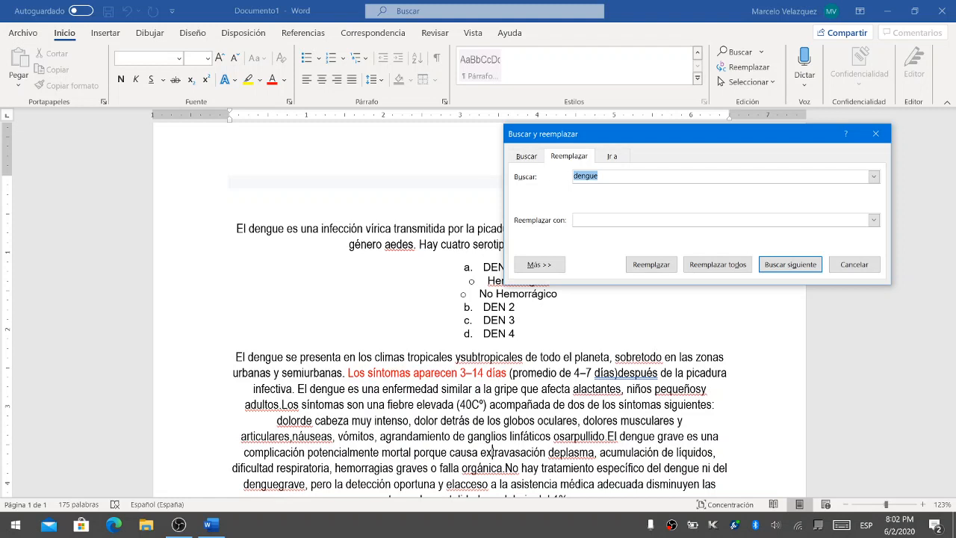
{"action": "left_click", "coordinate": [614, 218]}
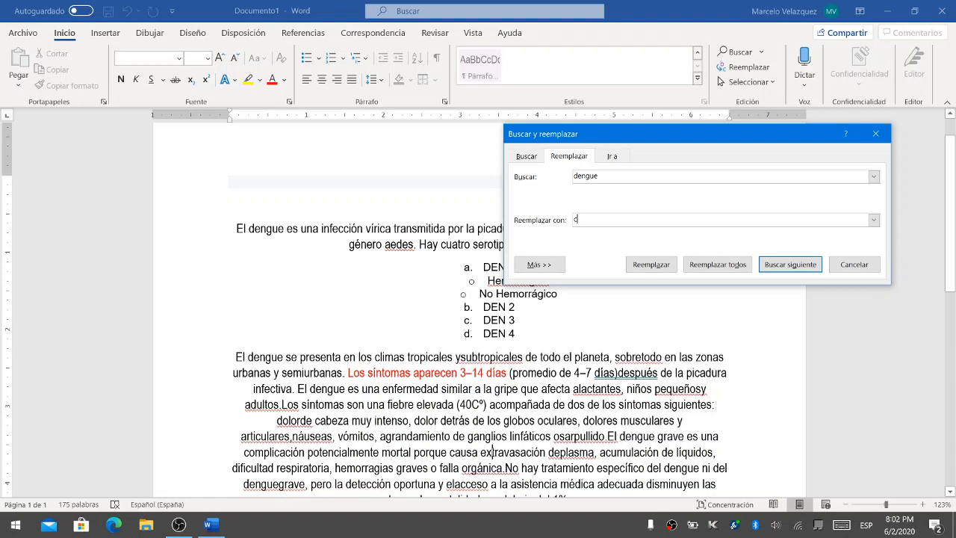
{"action": "type", "text": "corona"}
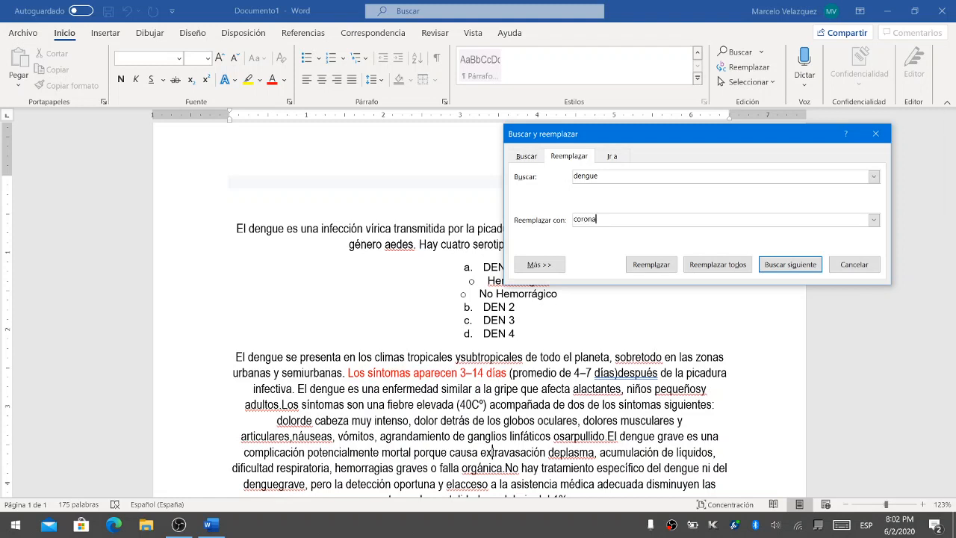
{"action": "type", "text": "virus"}
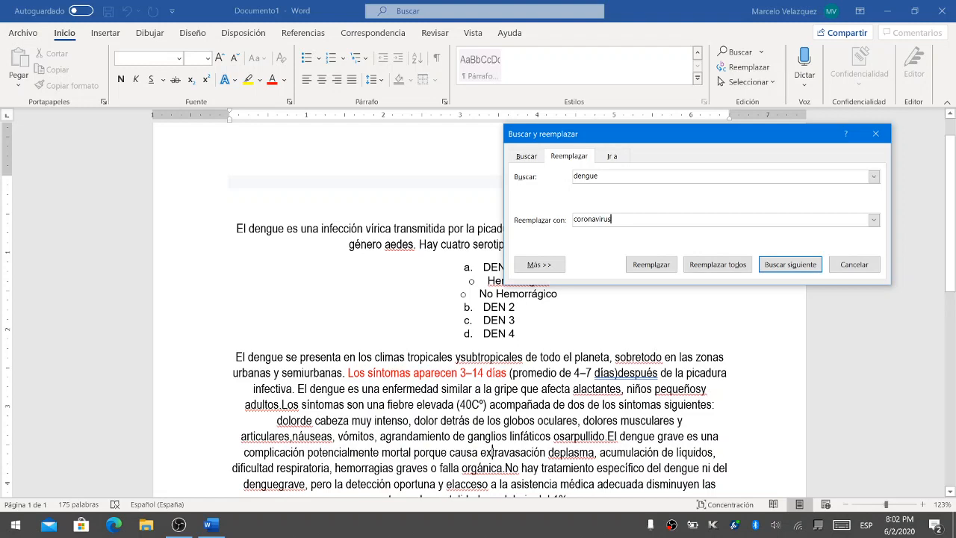
{"action": "left_click_drag", "start_coordinate": [745, 137], "coordinate": [319, 173]}
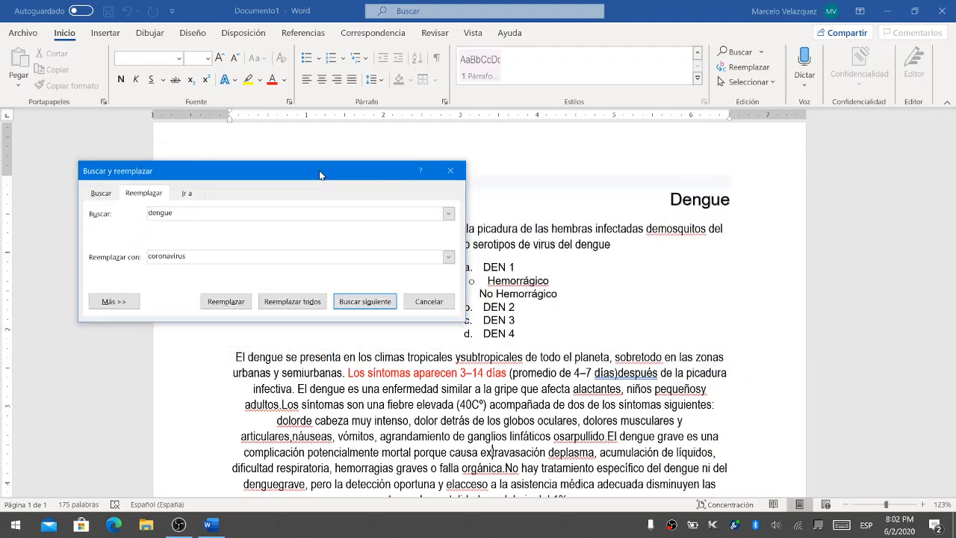
Replace the single "dengue" after "tratamiento específico del" with "coronavirus", and replace all remaining occurrences as well
{"action": "left_click", "coordinate": [228, 306]}
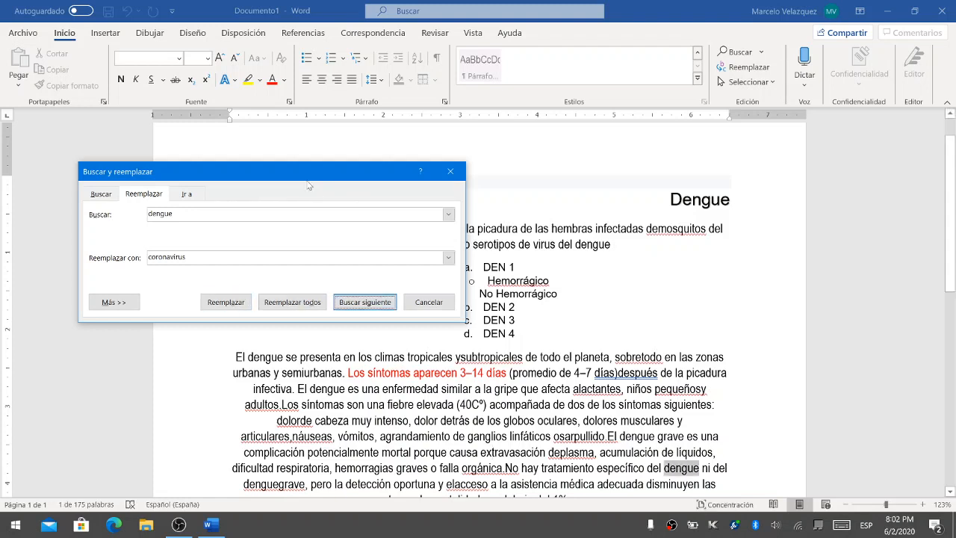
{"action": "left_click_drag", "start_coordinate": [285, 177], "coordinate": [288, 155]}
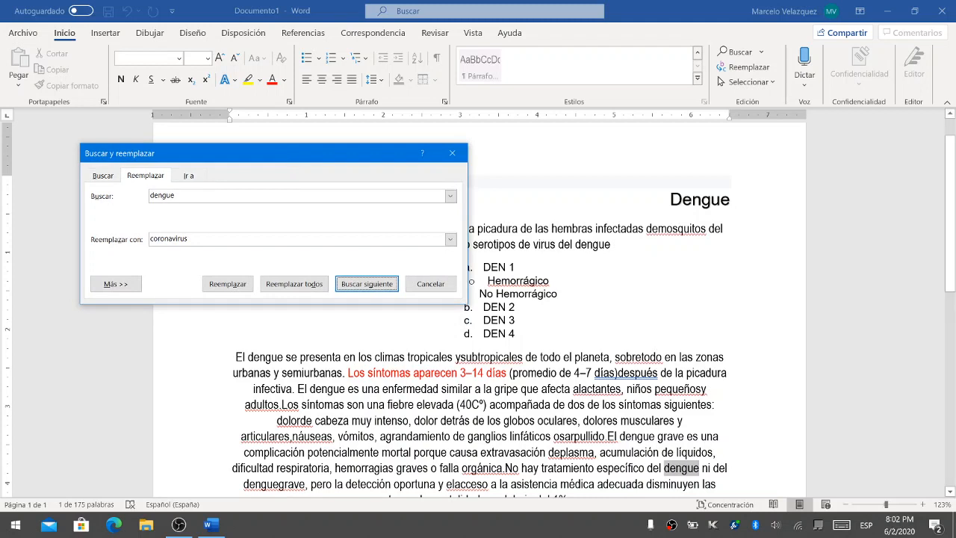
{"action": "left_click", "coordinate": [234, 286]}
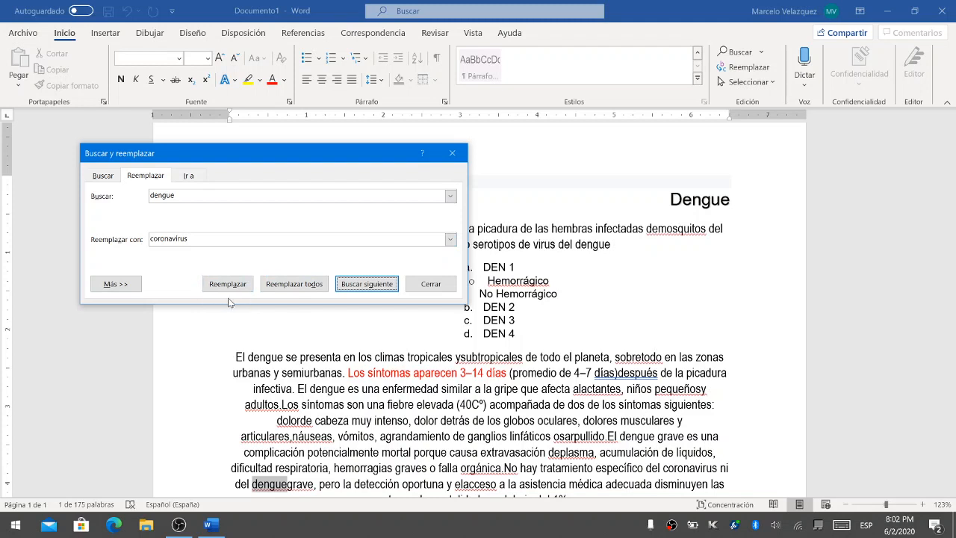
{"action": "left_click", "coordinate": [301, 285]}
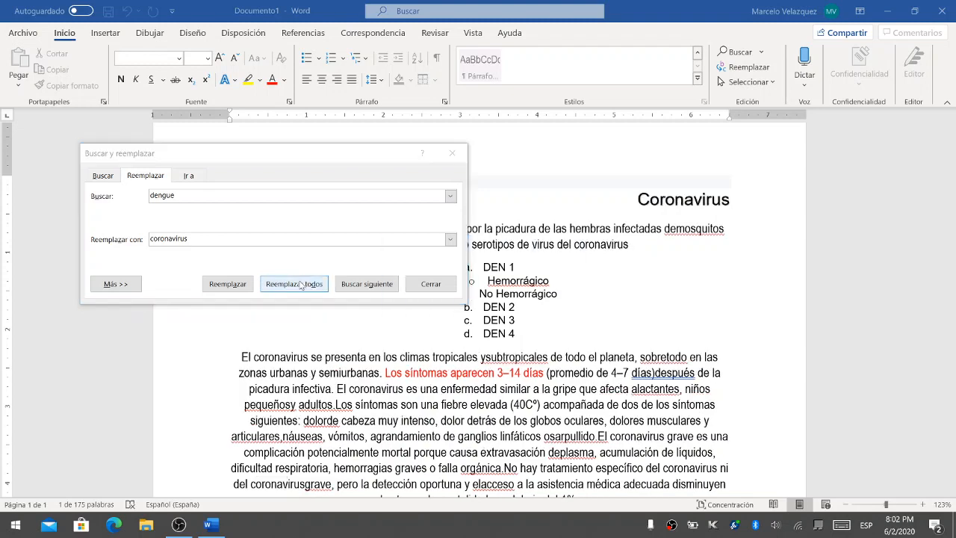
Close the find-and-replace dialog and review the replaced words from the title through the end of the text
{"action": "left_click", "coordinate": [484, 300]}
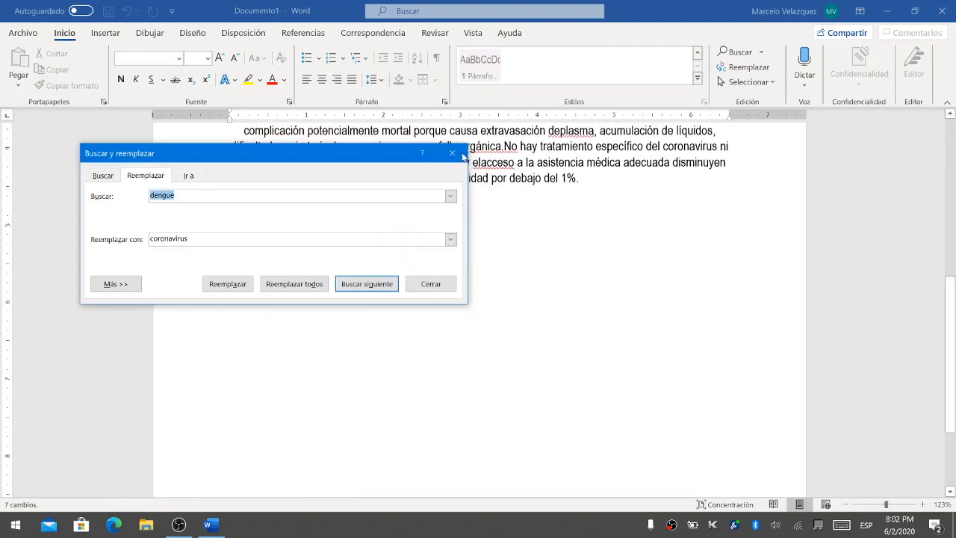
{"action": "left_click", "coordinate": [453, 153]}
{"action": "scroll", "coordinate": [478, 299], "scroll_direction": "up", "scroll_amount": 10}
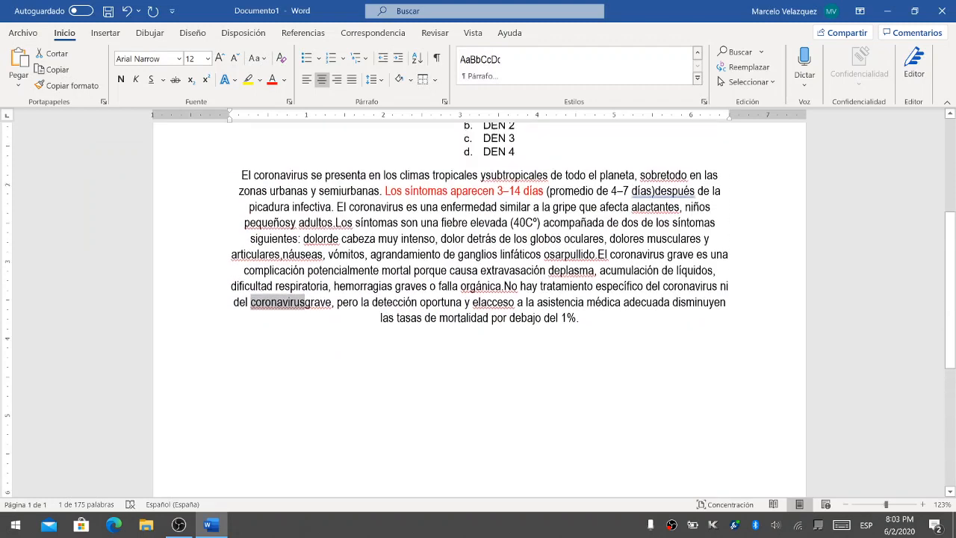
{"action": "left_click", "coordinate": [635, 237]}
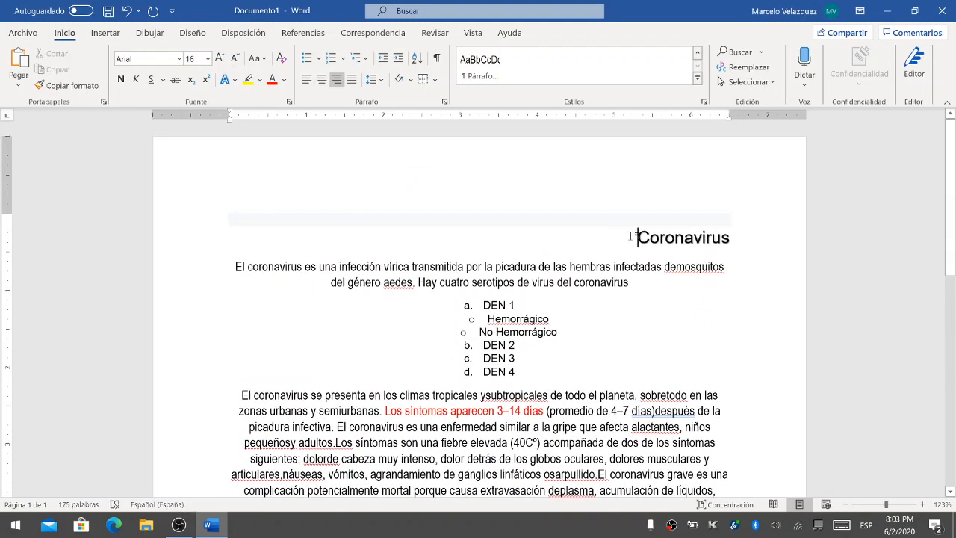
{"action": "scroll", "coordinate": [630, 236], "scroll_direction": "down", "scroll_amount": 1}
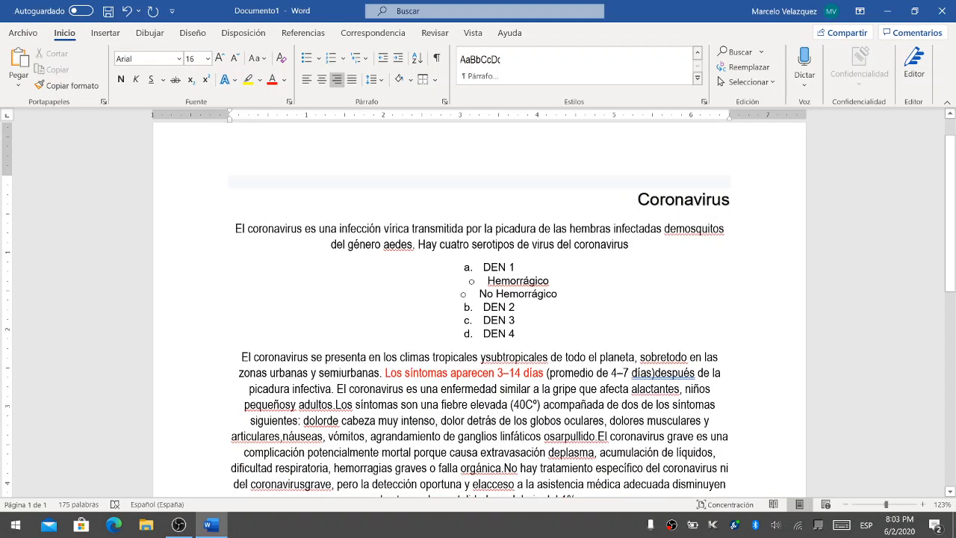
{"action": "scroll", "coordinate": [478, 306], "scroll_direction": "down", "scroll_amount": 4}
{"action": "scroll", "coordinate": [478, 306], "scroll_direction": "up", "scroll_amount": 4}
{"action": "scroll", "coordinate": [479, 306], "scroll_direction": "up", "scroll_amount": 1}
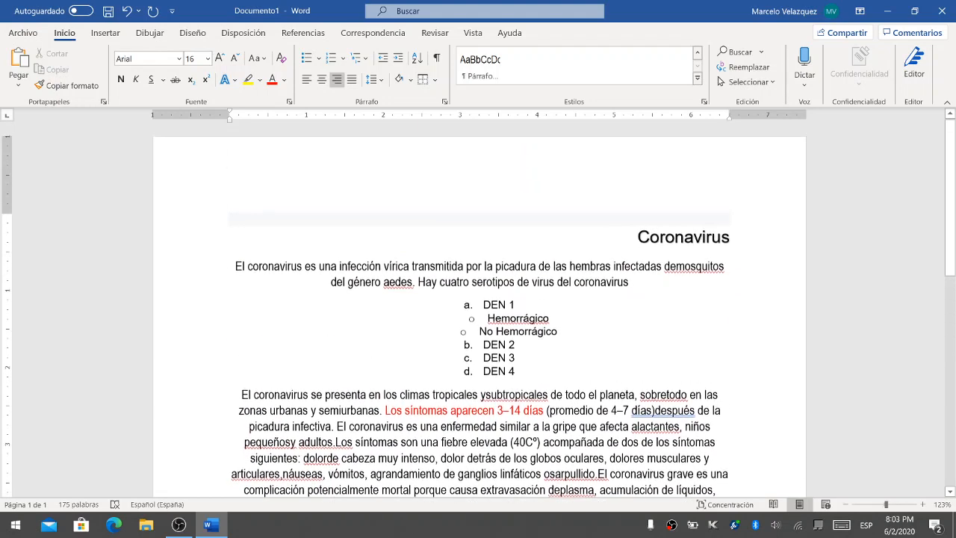
Select the entire document text and justify all of its paragraphs
{"action": "left_click", "coordinate": [772, 82]}
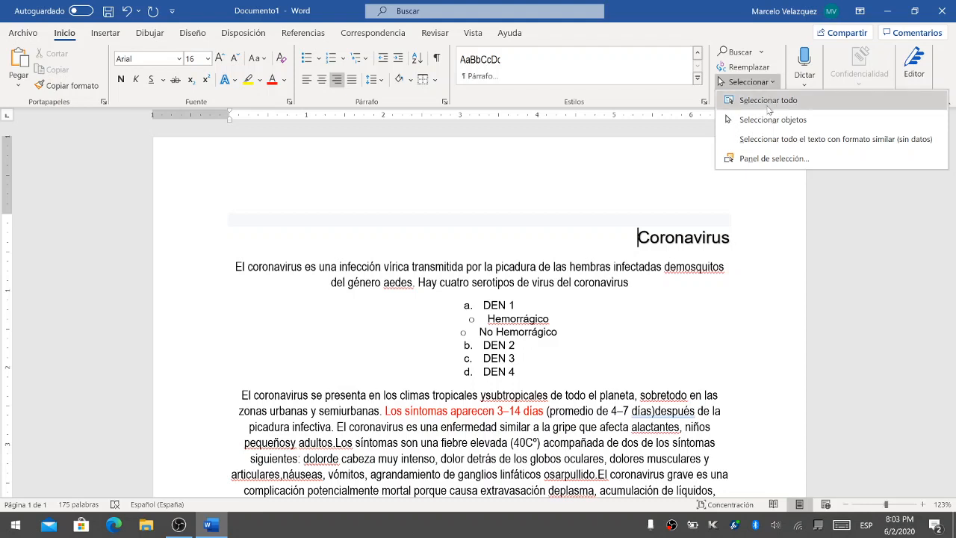
{"action": "left_click", "coordinate": [769, 103]}
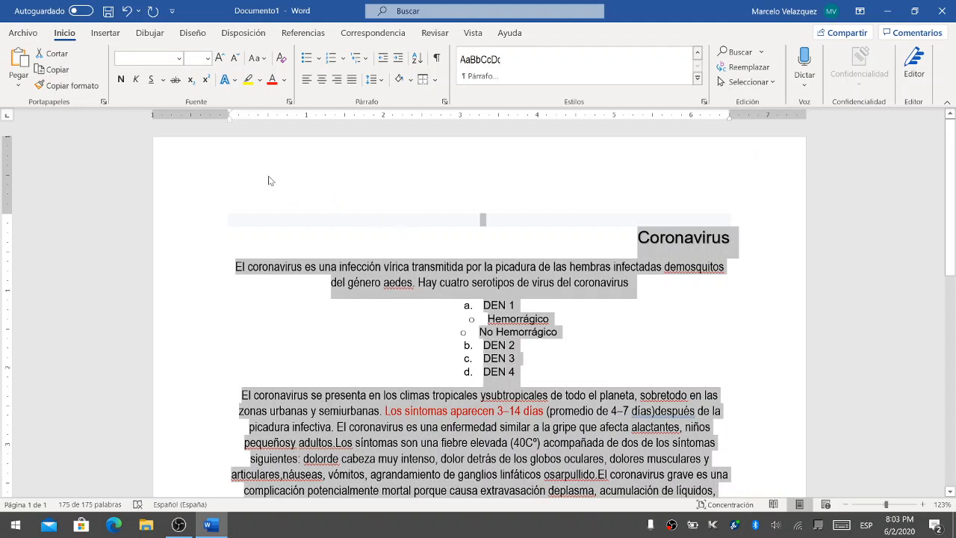
{"action": "left_click", "coordinate": [352, 80]}
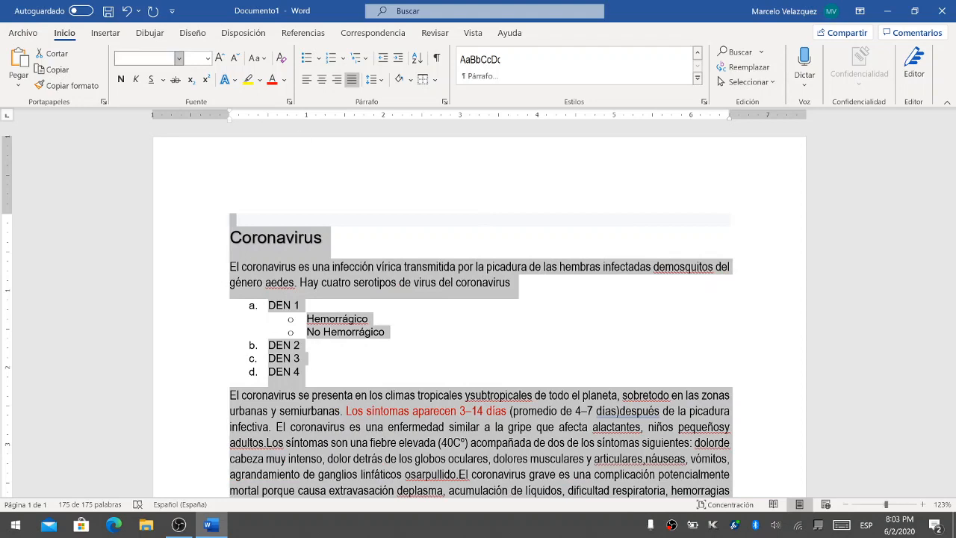
Set the whole selected text to Times New Roman at size 12, check the result, and clear the selection
{"action": "left_click", "coordinate": [179, 59]}
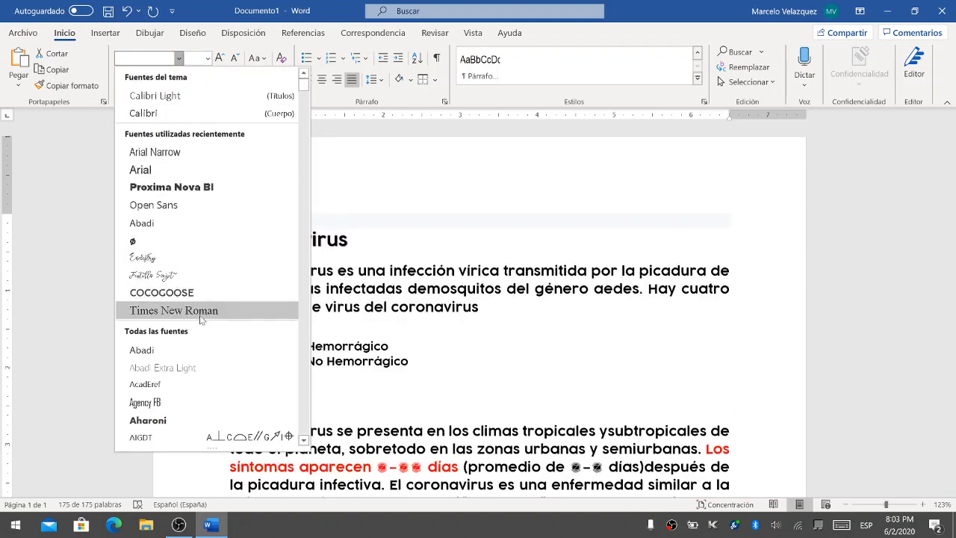
{"action": "left_click", "coordinate": [174, 310]}
{"action": "left_click", "coordinate": [208, 59]}
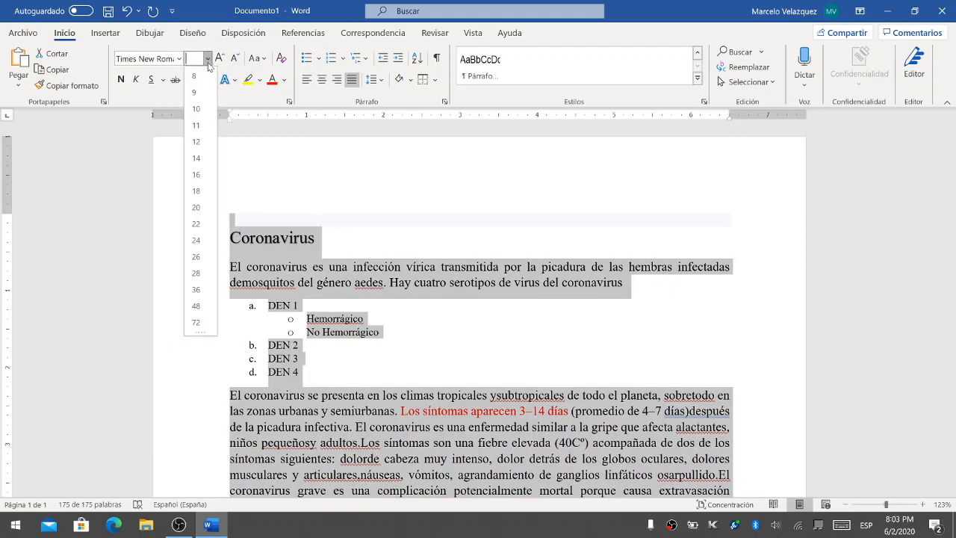
{"action": "left_click", "coordinate": [196, 142]}
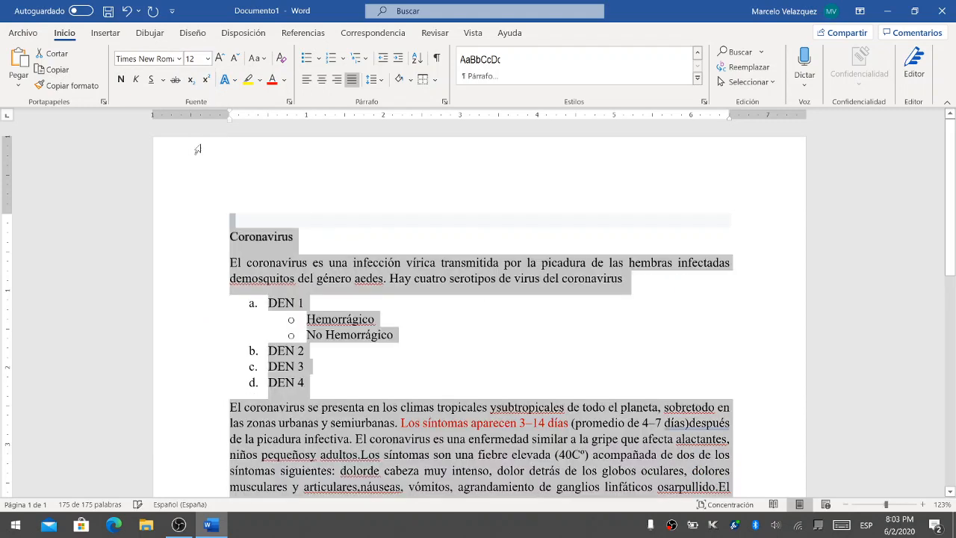
{"action": "scroll", "coordinate": [325, 356], "scroll_direction": "down", "scroll_amount": 3}
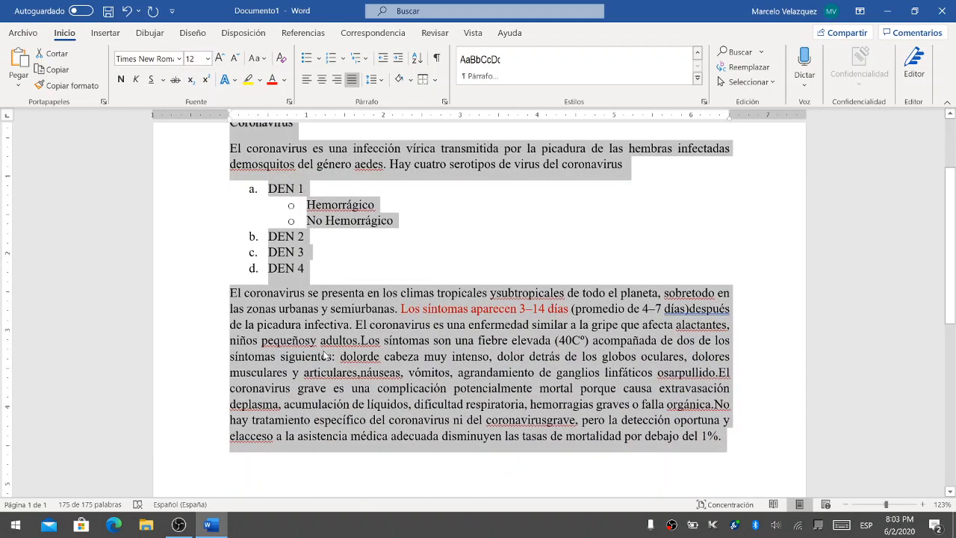
{"action": "scroll", "coordinate": [325, 357], "scroll_direction": "up", "scroll_amount": 3}
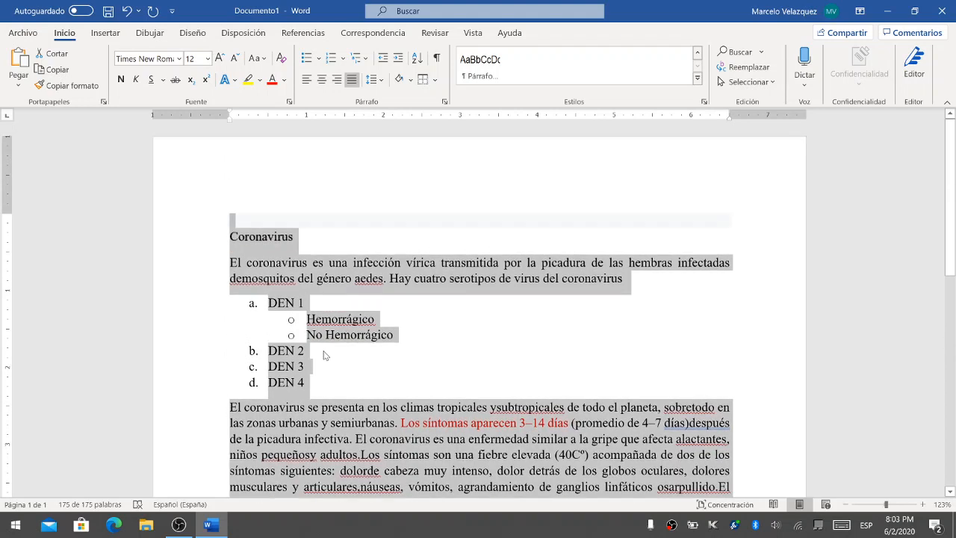
{"action": "left_click", "coordinate": [475, 365]}
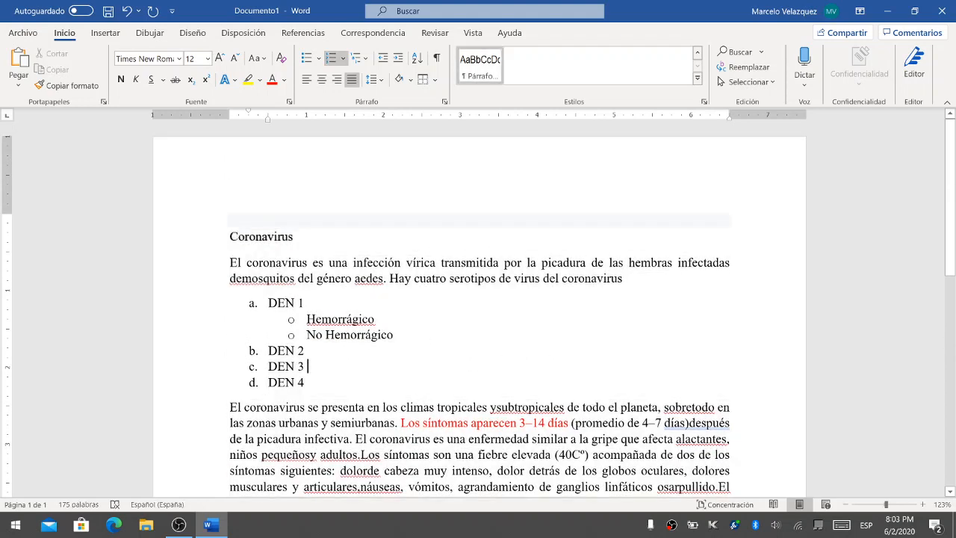